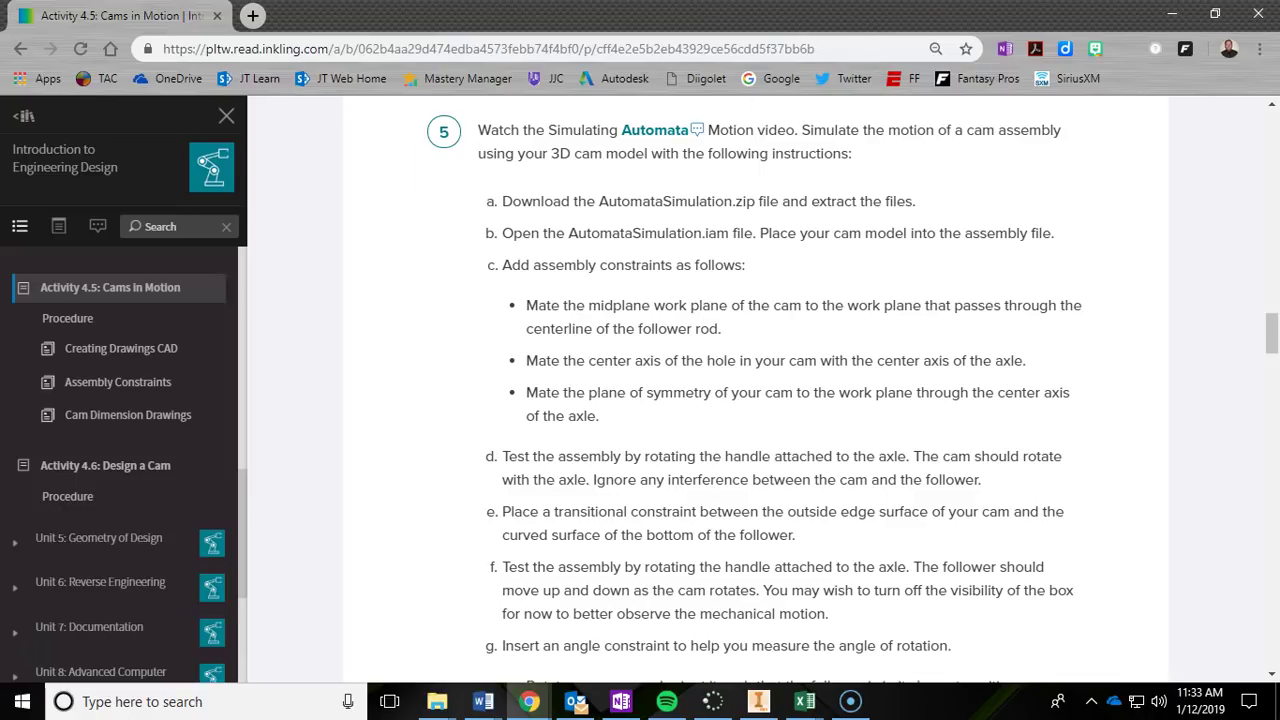
Switch to Inventor and rotate the axle handle of the finished automata assembly to examine its cam and follower motion
{"action": "left_click", "coordinate": [1175, 19]}
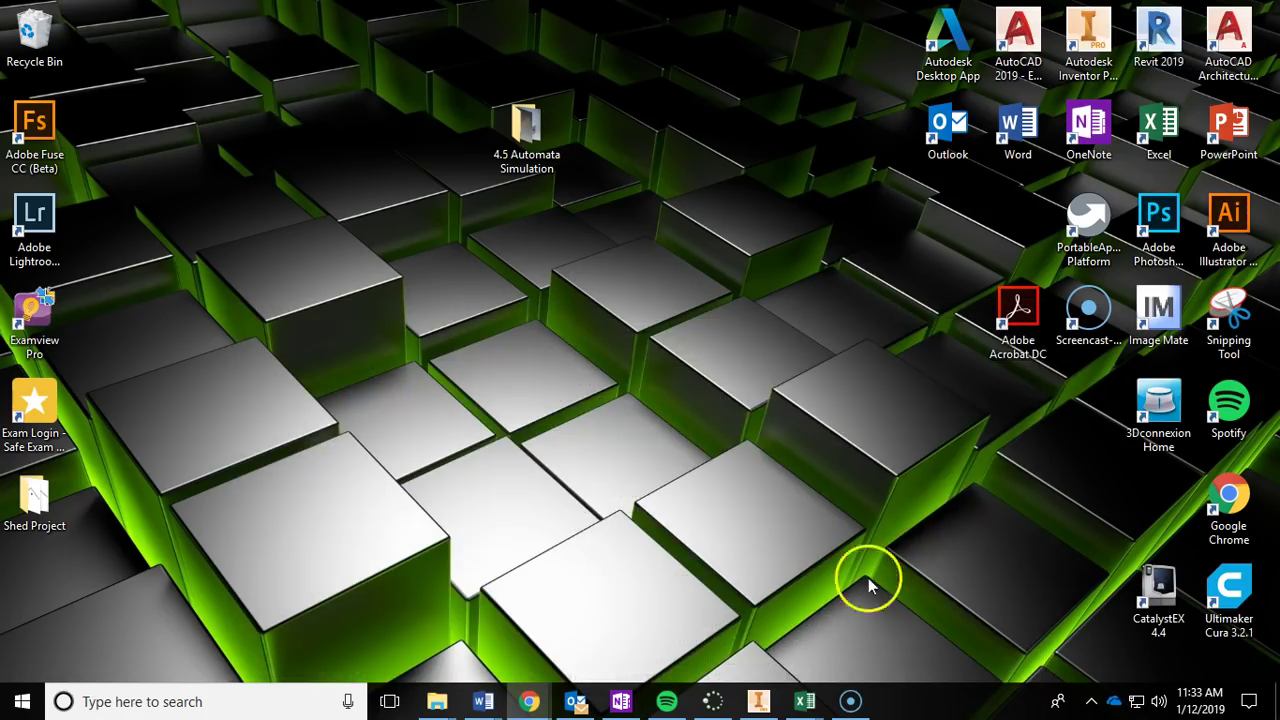
{"action": "left_click", "coordinate": [752, 703]}
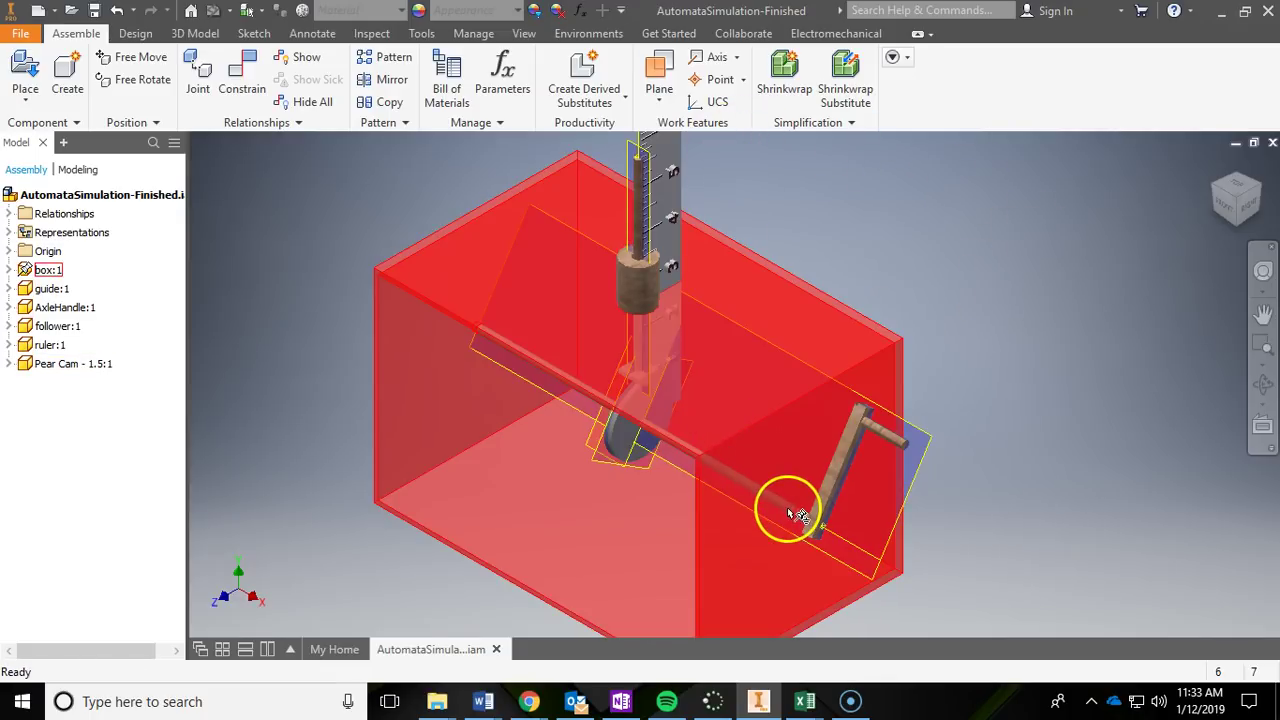
{"action": "left_click", "coordinate": [878, 440]}
{"action": "left_click_drag", "start_coordinate": [895, 443], "coordinate": [897, 503]}
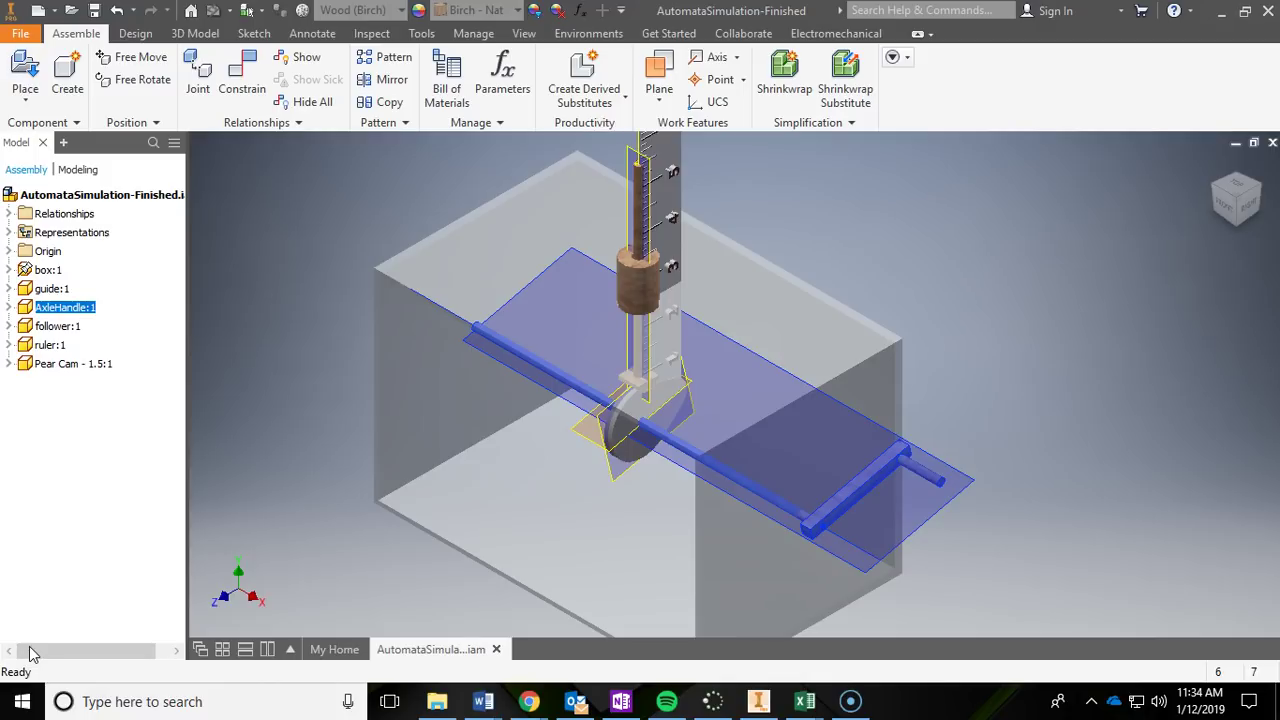
Switch to File Explorer and open the 4.5 Automata Simulation folder inside the teacher's period 1 folder on the shared U: drive
{"action": "left_click", "coordinate": [437, 705]}
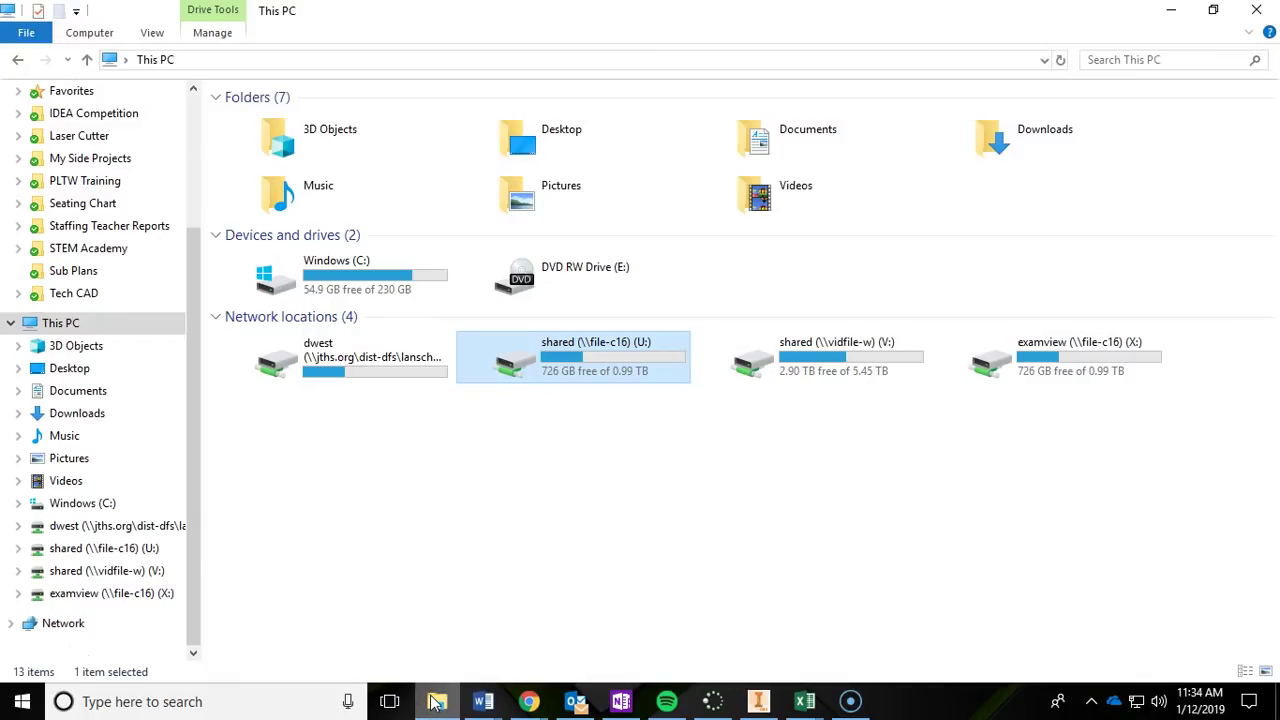
{"action": "double_click", "coordinate": [610, 360]}
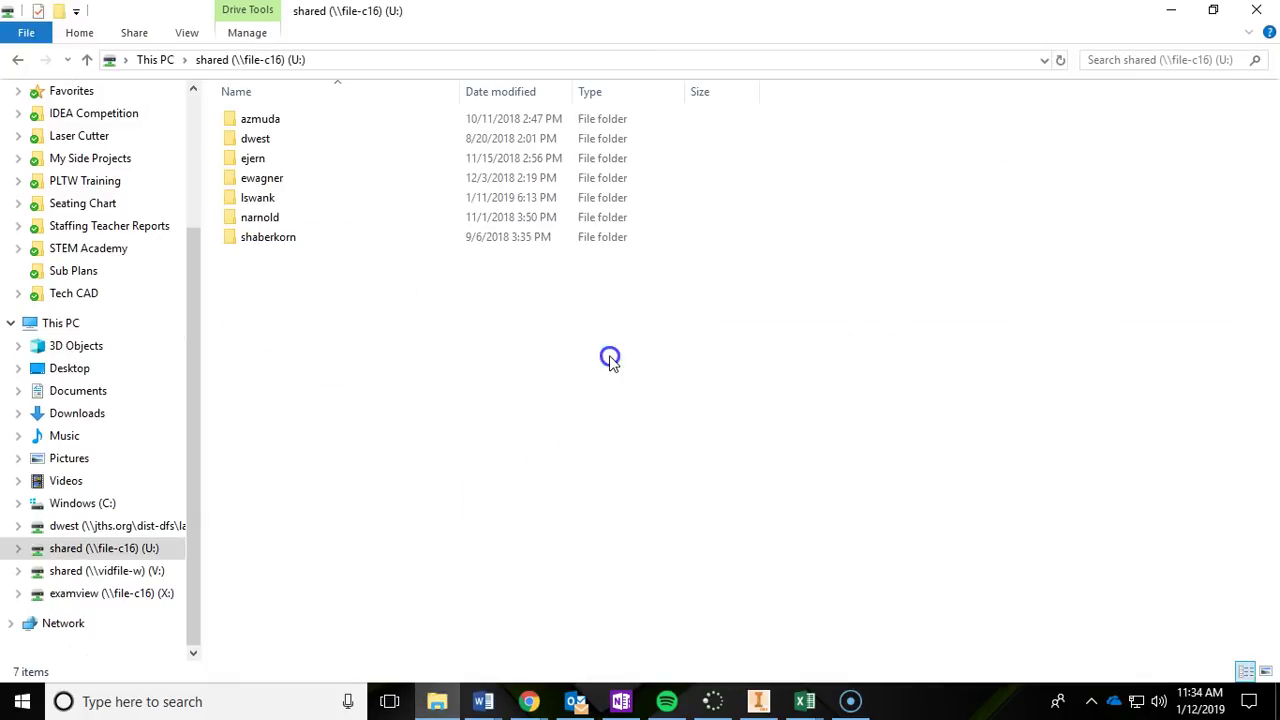
{"action": "double_click", "coordinate": [323, 137]}
{"action": "left_click", "coordinate": [324, 125]}
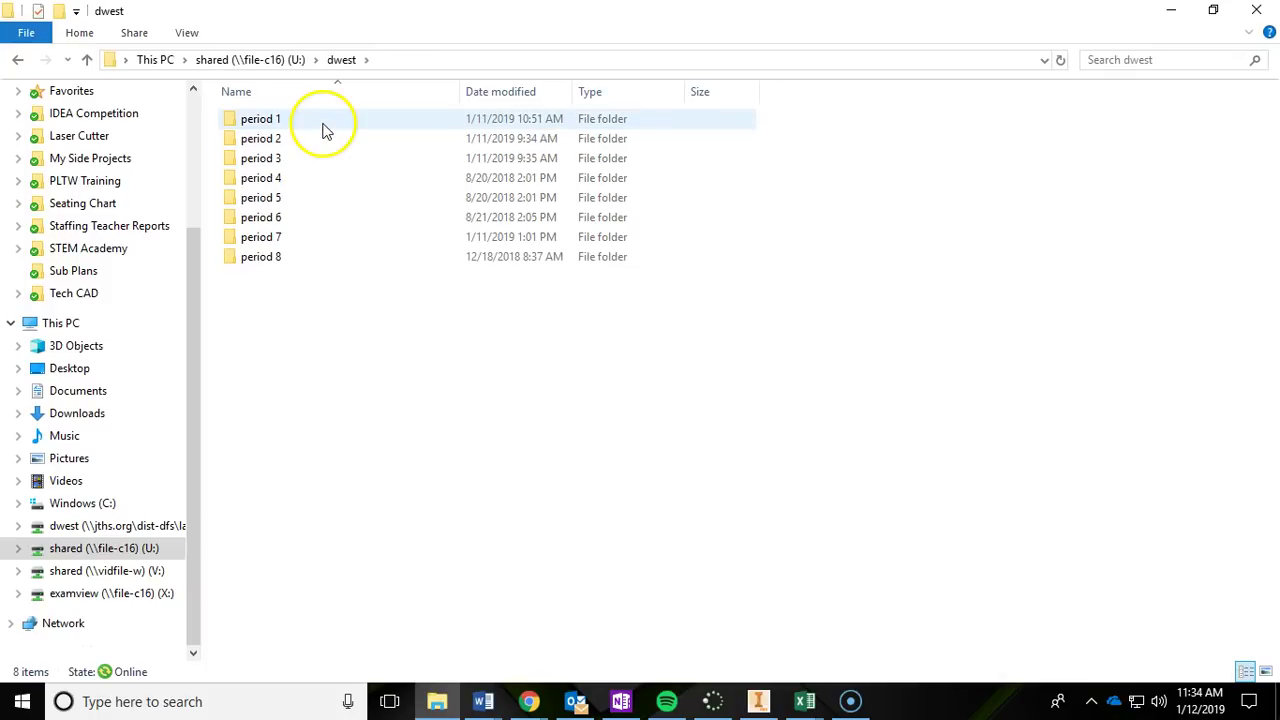
{"action": "double_click", "coordinate": [323, 130]}
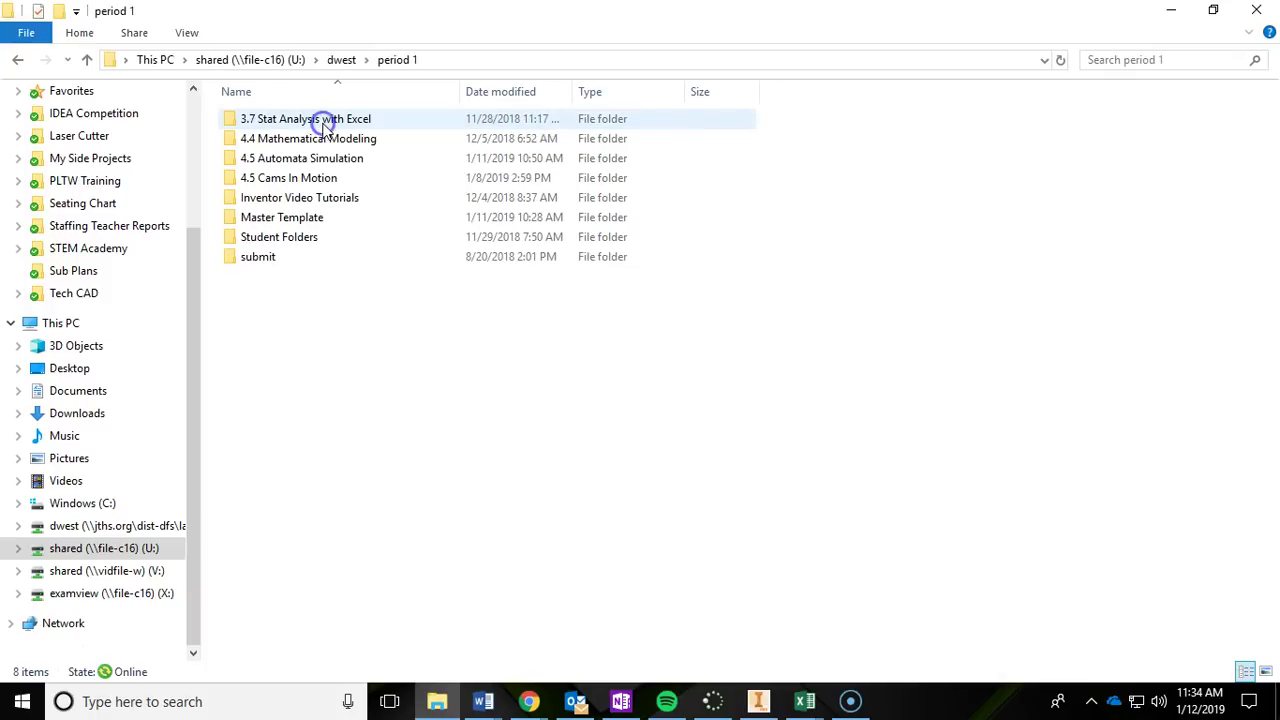
{"action": "double_click", "coordinate": [376, 163]}
{"action": "left_click", "coordinate": [338, 122]}
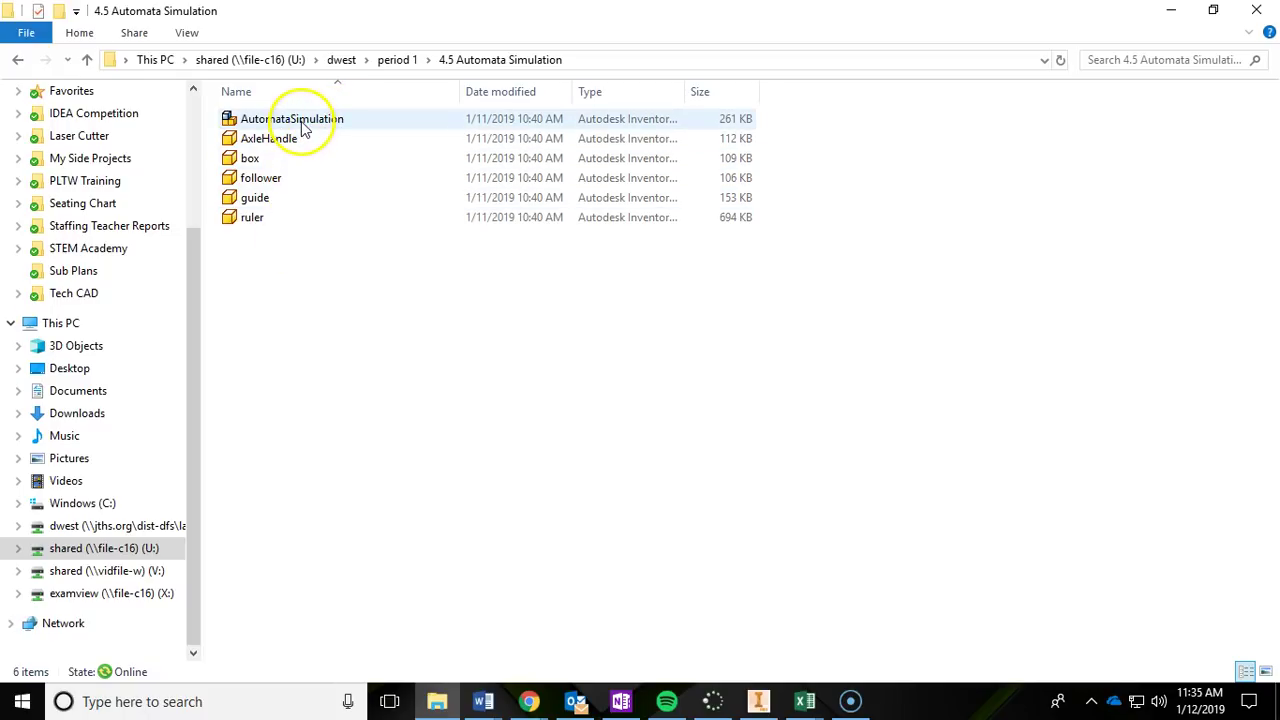
Copy the 4.5 Automata Simulation folder from period 1 into the first student's folder under Student Folders
{"action": "left_click", "coordinate": [398, 61]}
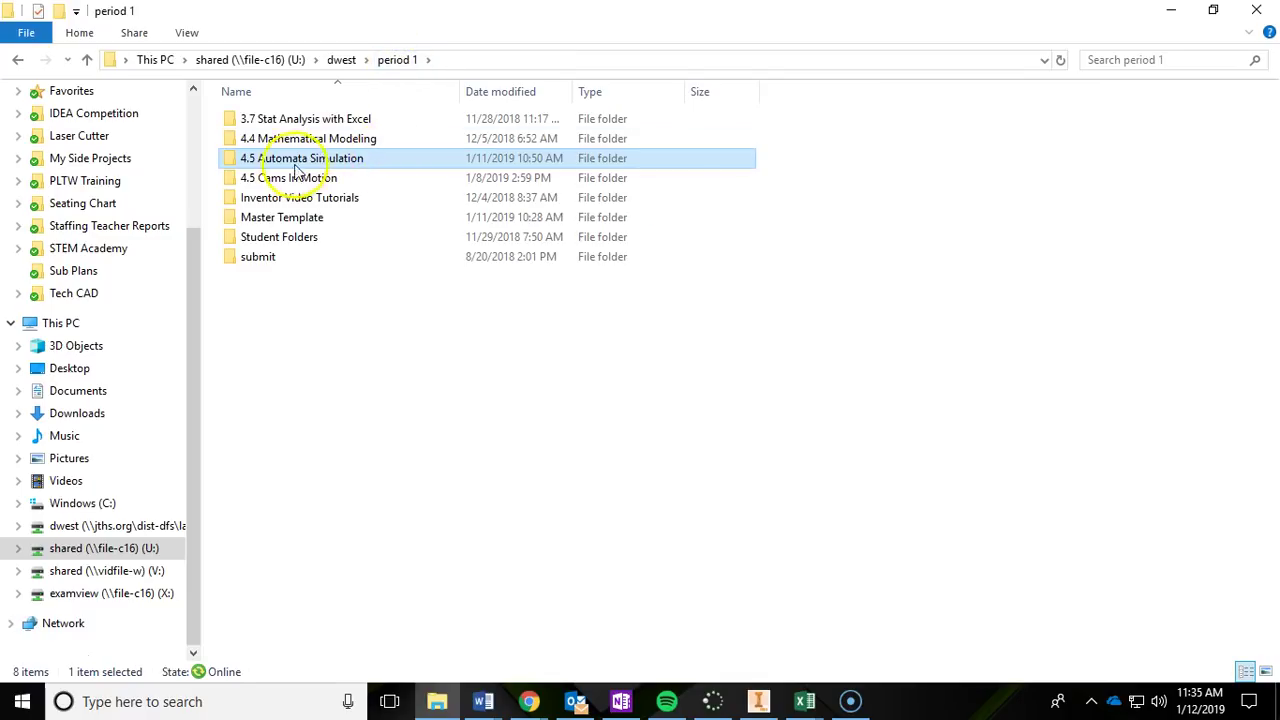
{"action": "right_click", "coordinate": [385, 162]}
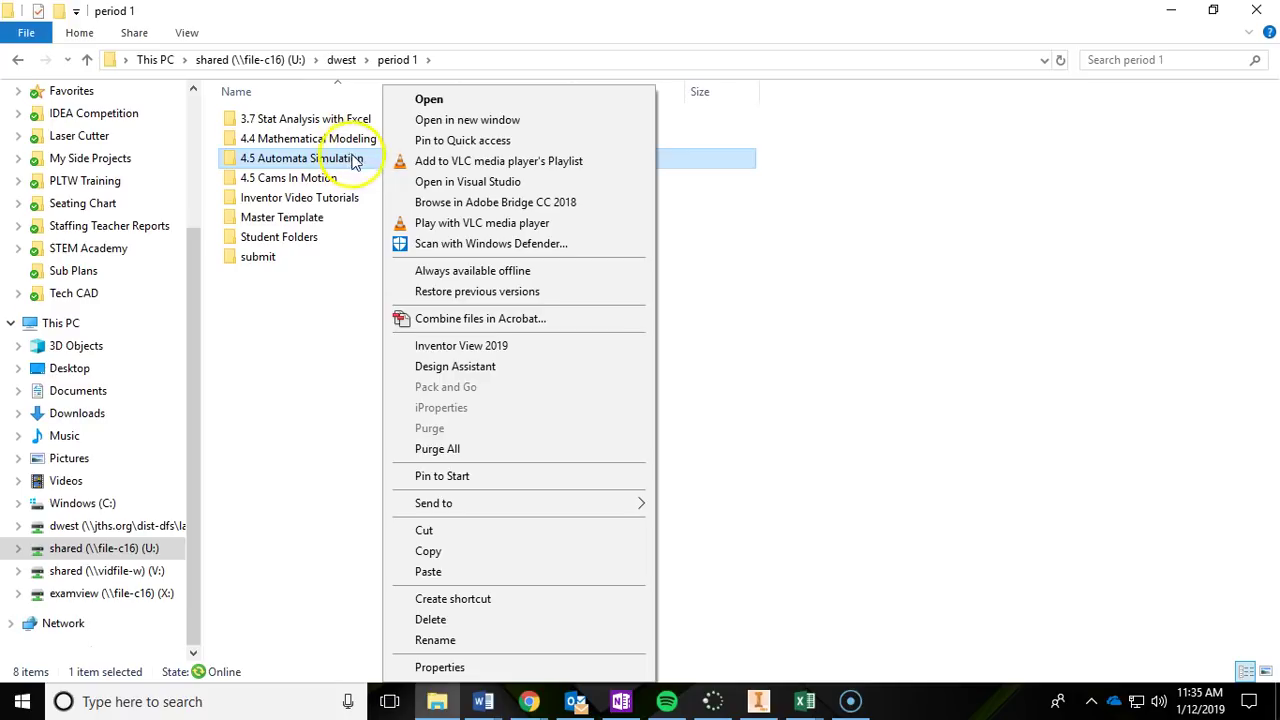
{"action": "left_click", "coordinate": [429, 551]}
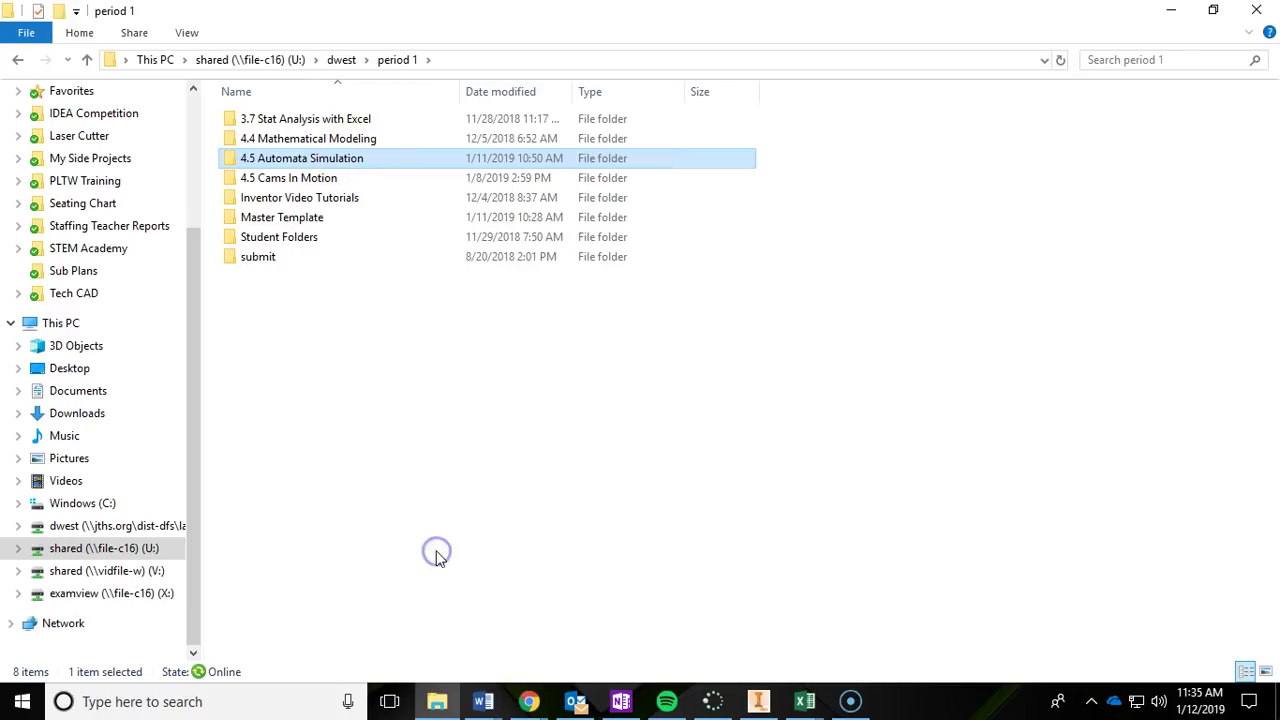
{"action": "double_click", "coordinate": [292, 241]}
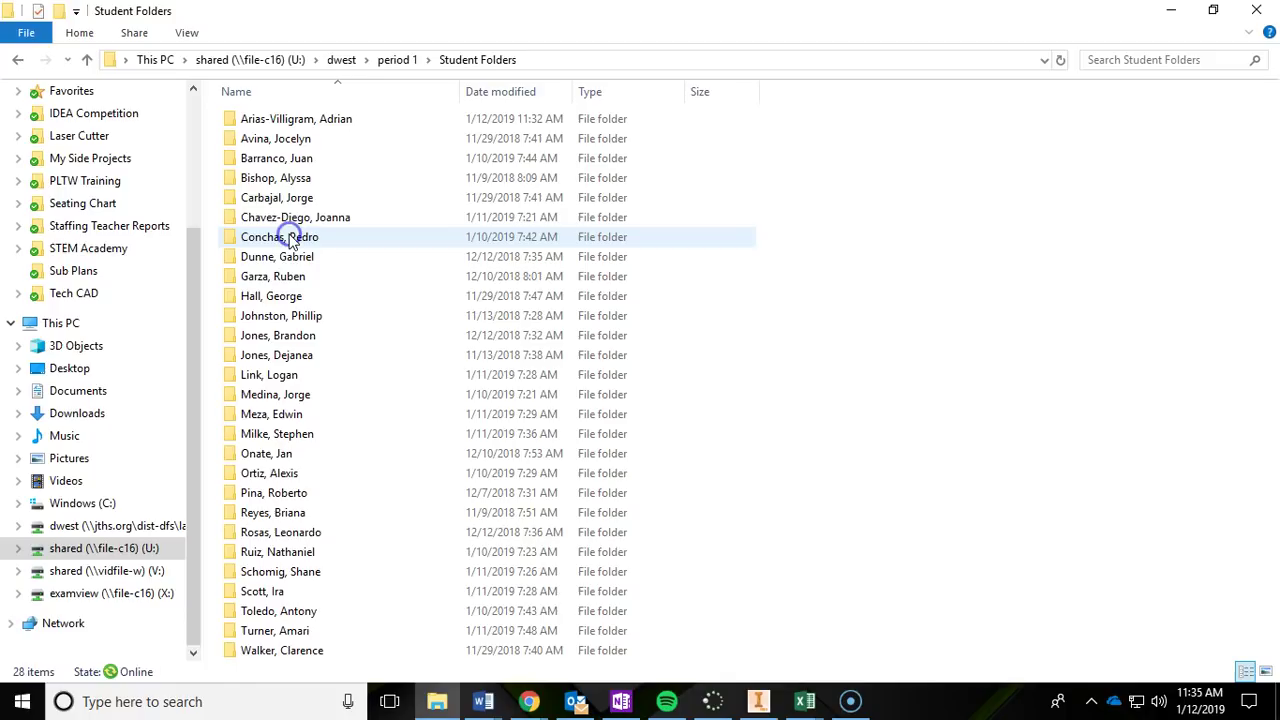
{"action": "left_click", "coordinate": [330, 120]}
{"action": "double_click", "coordinate": [330, 120]}
{"action": "right_click", "coordinate": [345, 424]}
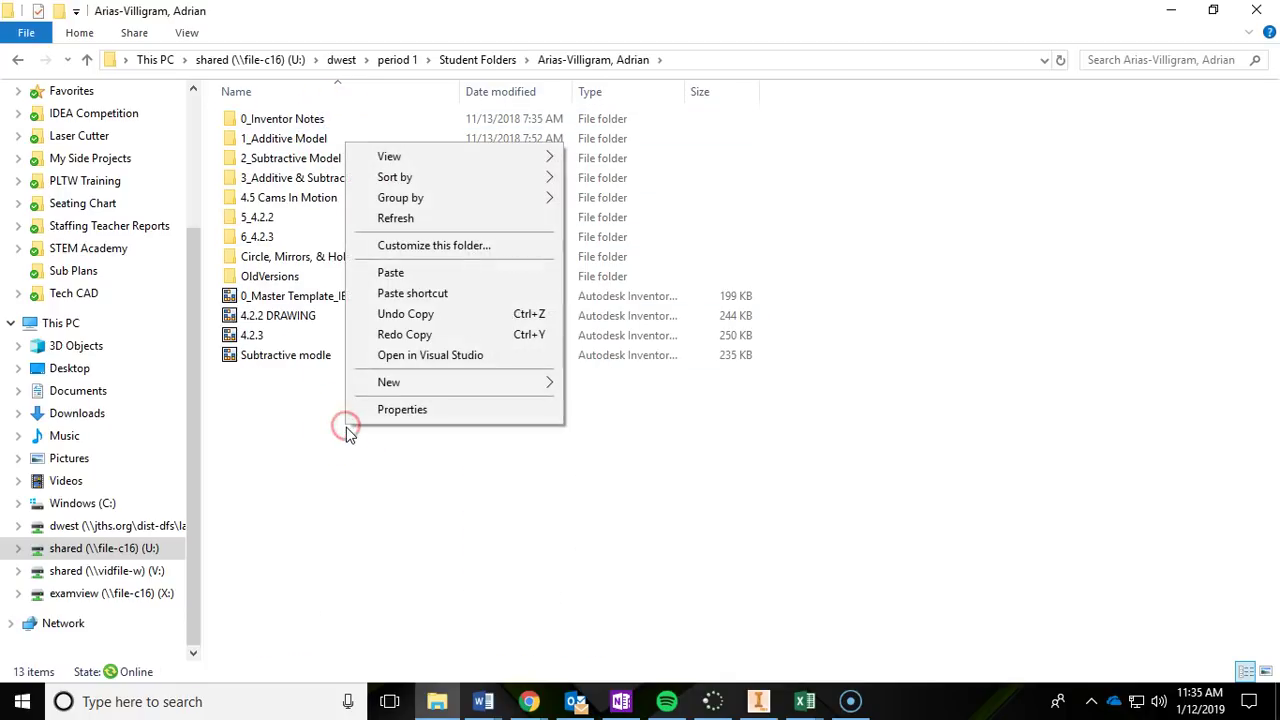
{"action": "left_click", "coordinate": [395, 274]}
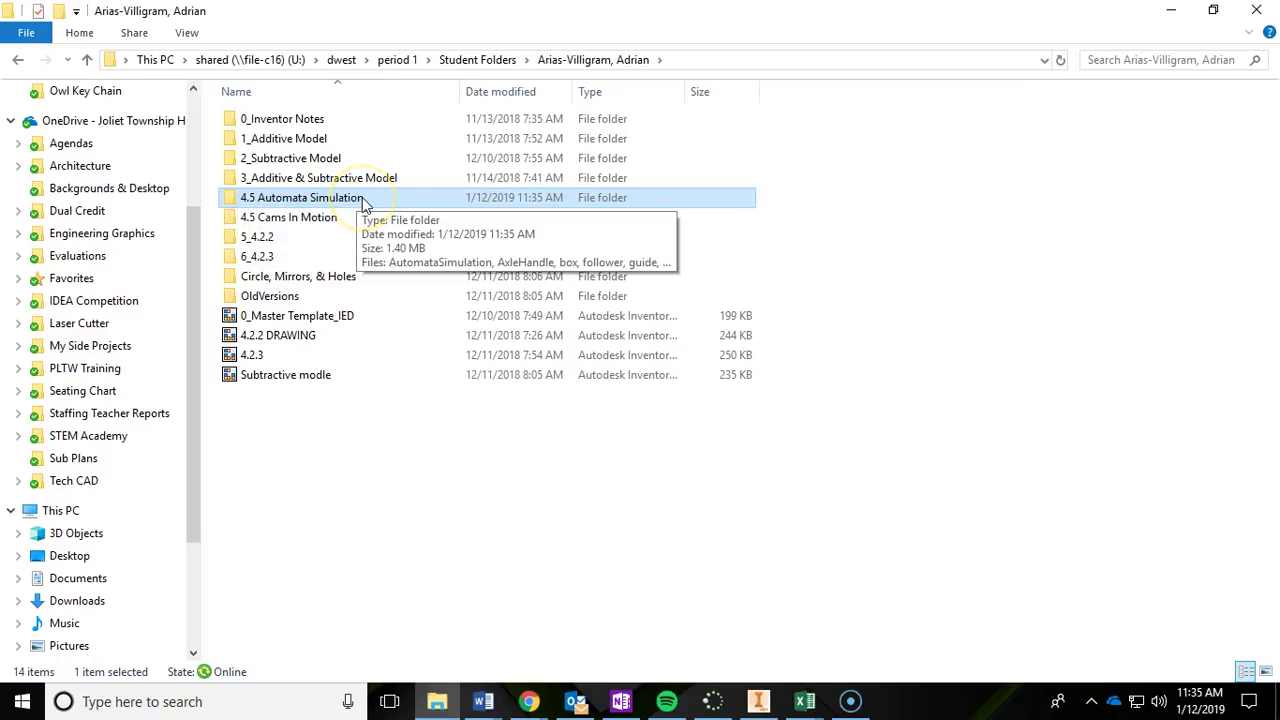
Copy the Snail Cam part from the student's 4.5 Cams In Motion folder into the student's 4.5 Automata Simulation folder
{"action": "left_click", "coordinate": [320, 226]}
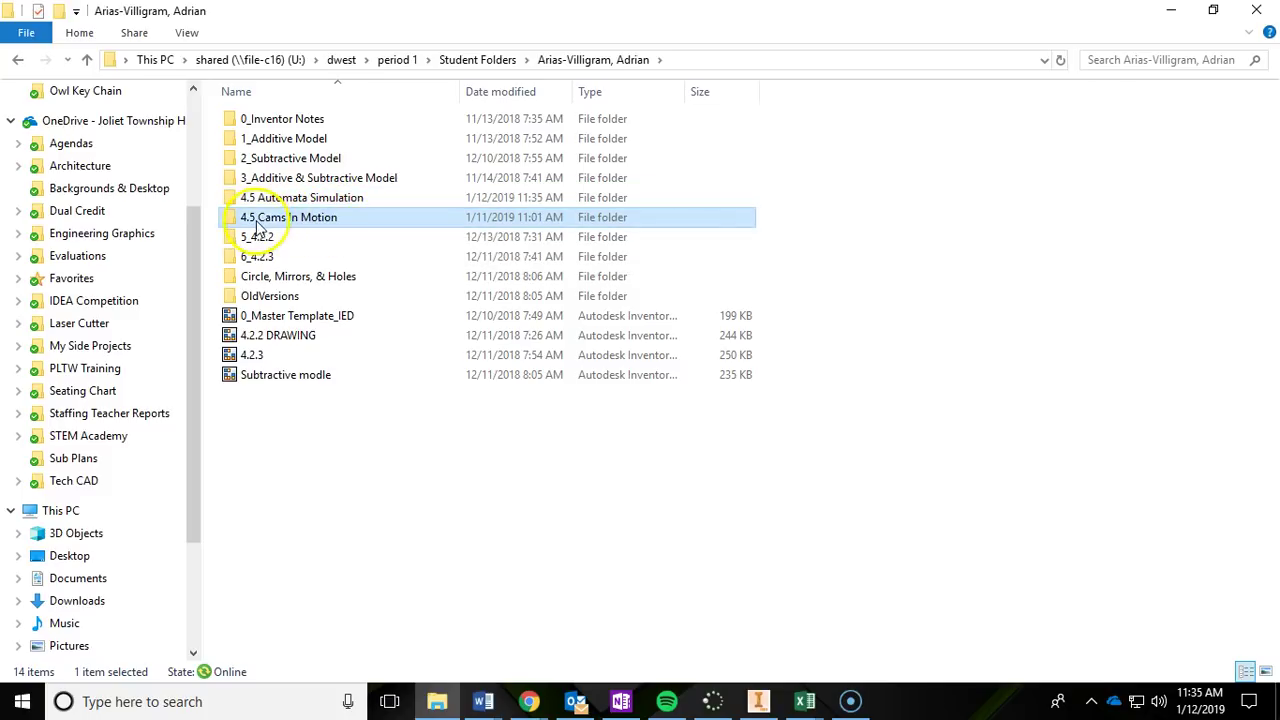
{"action": "double_click", "coordinate": [330, 220]}
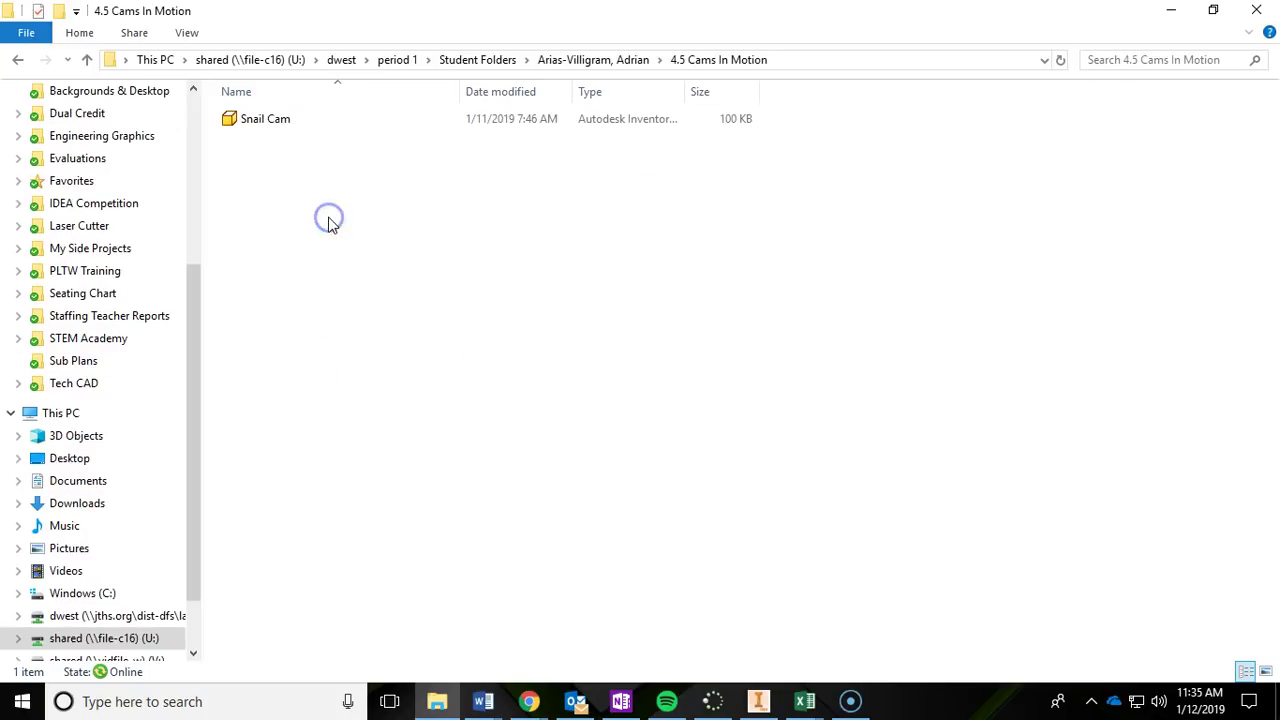
{"action": "left_click", "coordinate": [268, 127]}
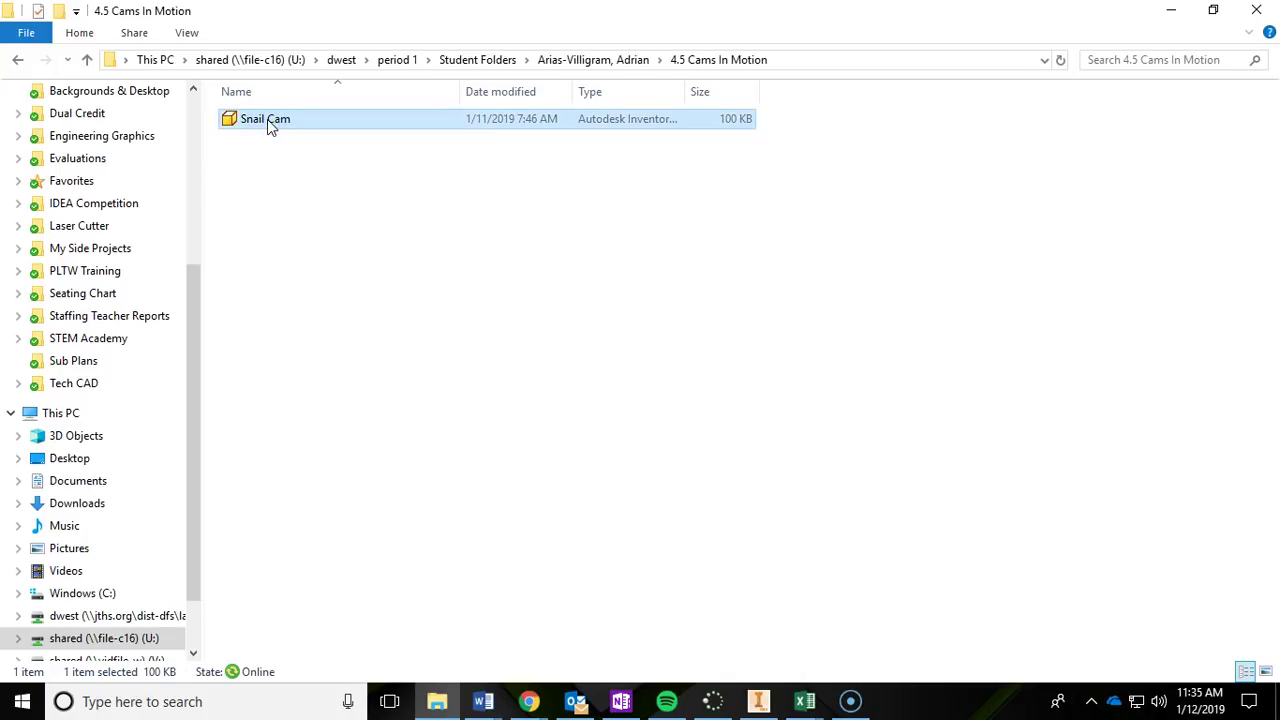
{"action": "right_click", "coordinate": [268, 121]}
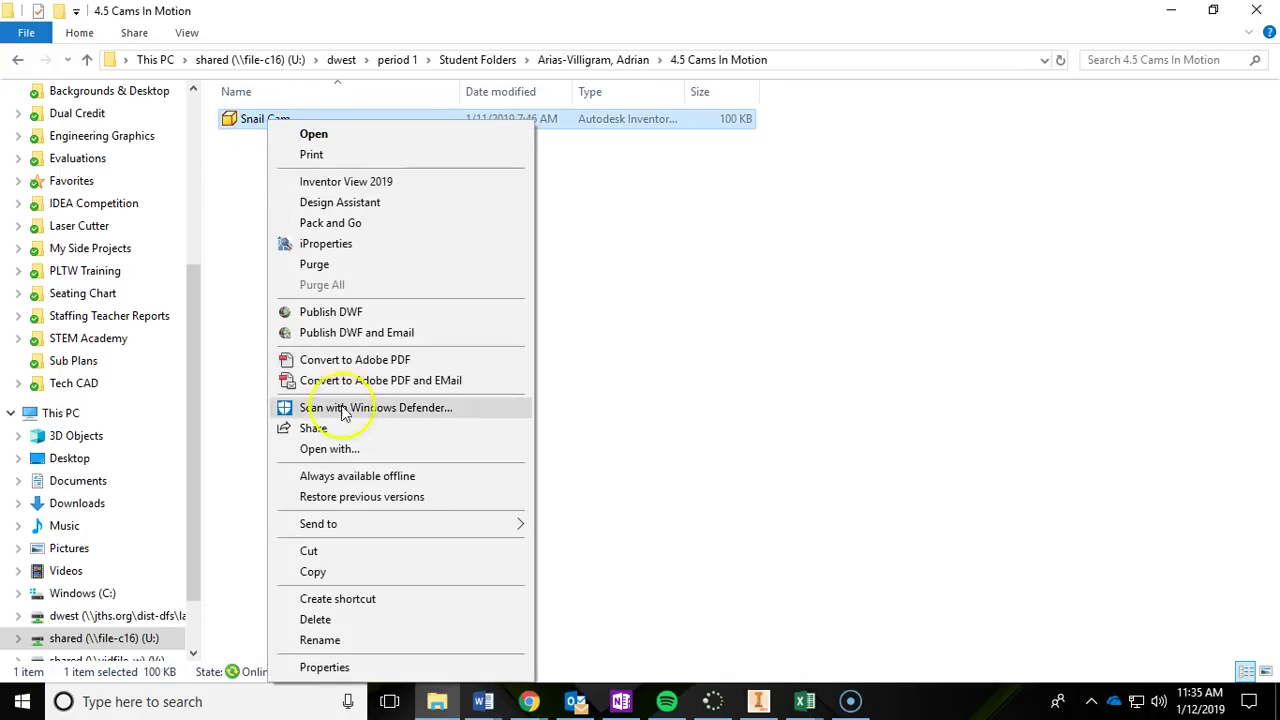
{"action": "left_click", "coordinate": [314, 571]}
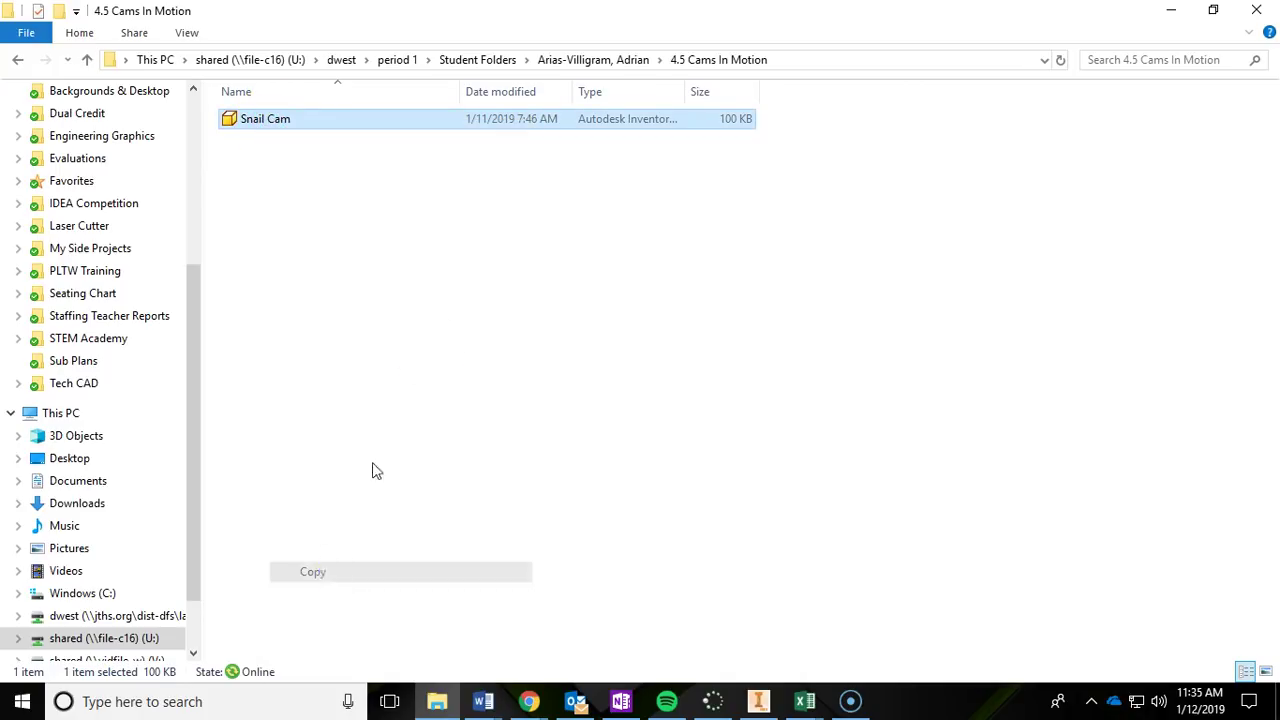
{"action": "left_click", "coordinate": [586, 62]}
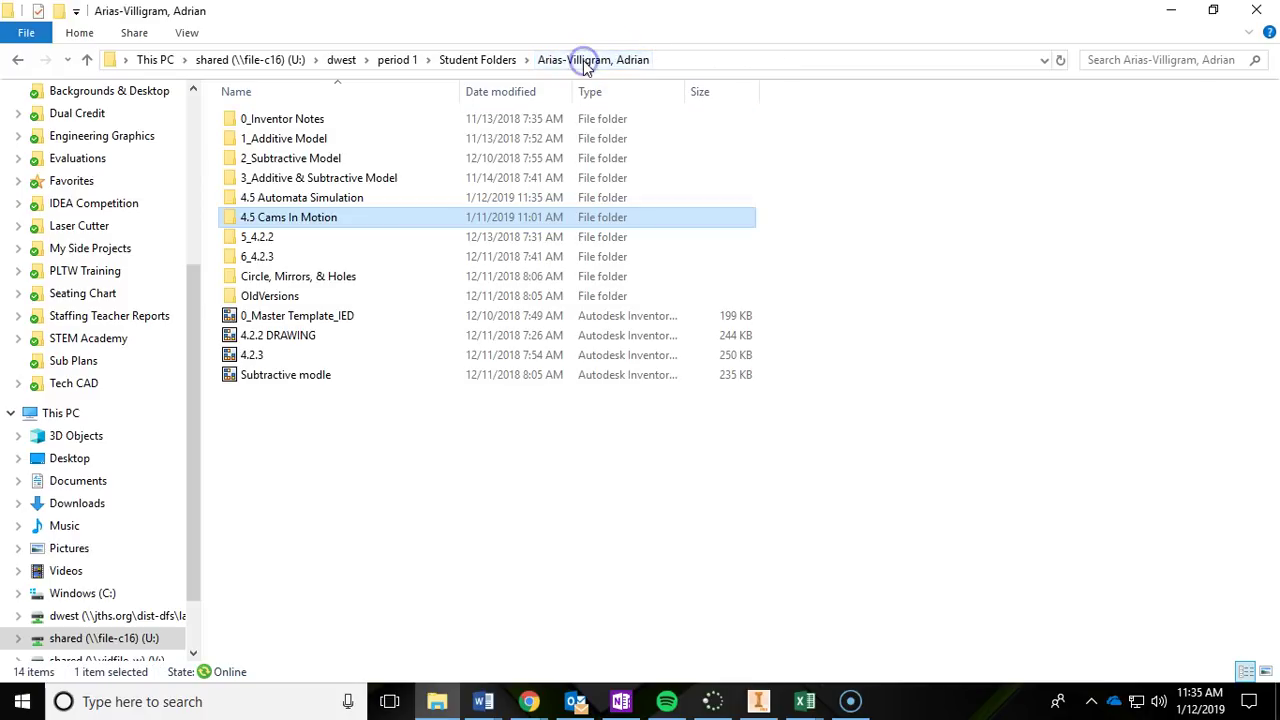
{"action": "left_click", "coordinate": [380, 200]}
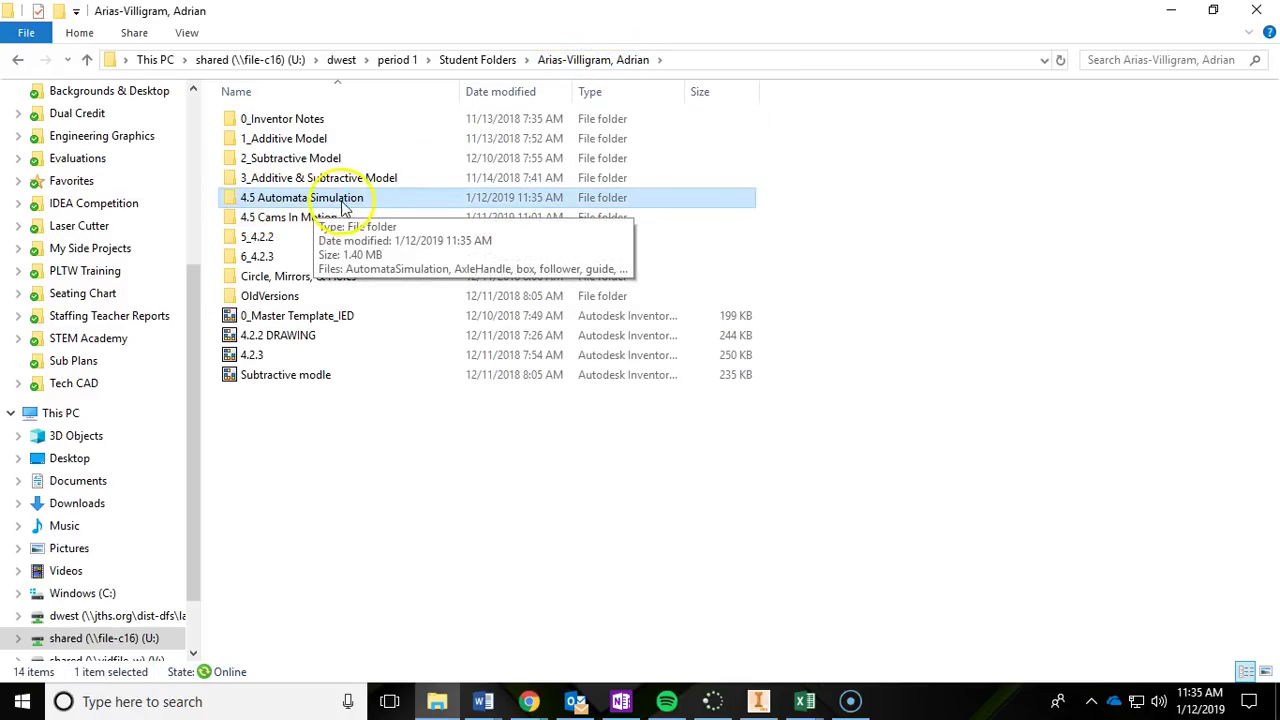
{"action": "double_click", "coordinate": [355, 202]}
{"action": "right_click", "coordinate": [343, 296]}
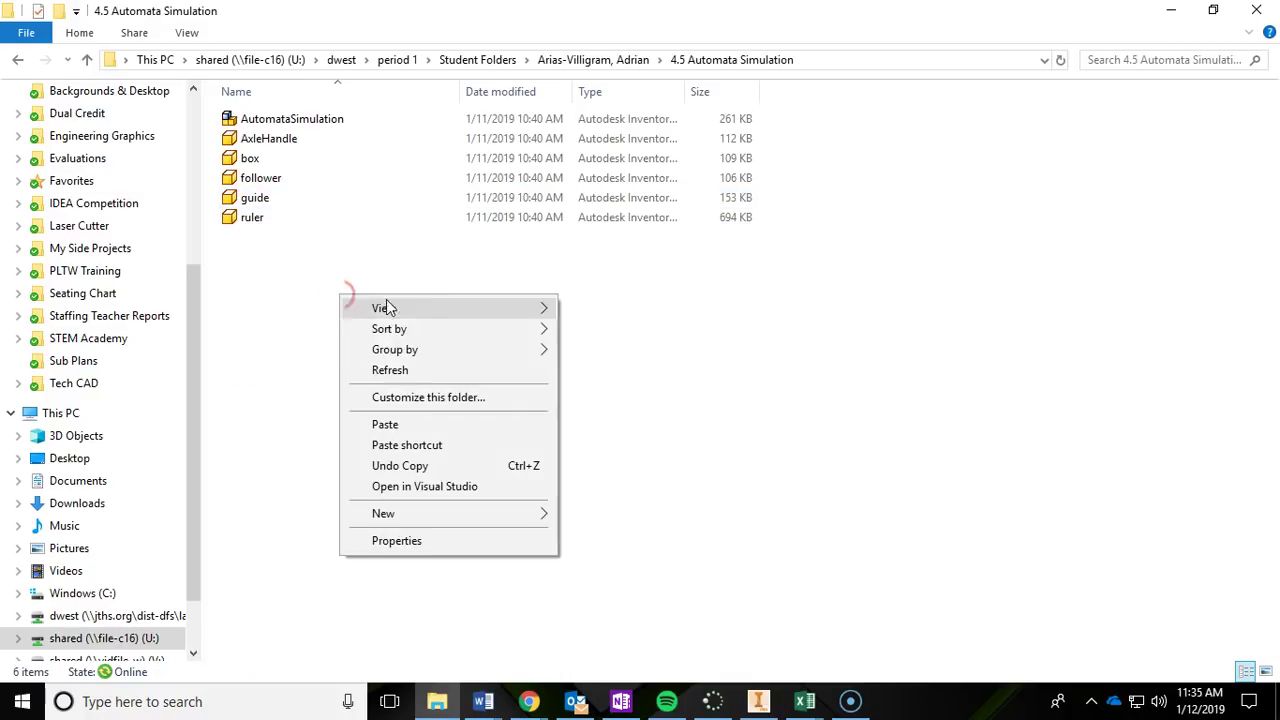
{"action": "left_click", "coordinate": [385, 424]}
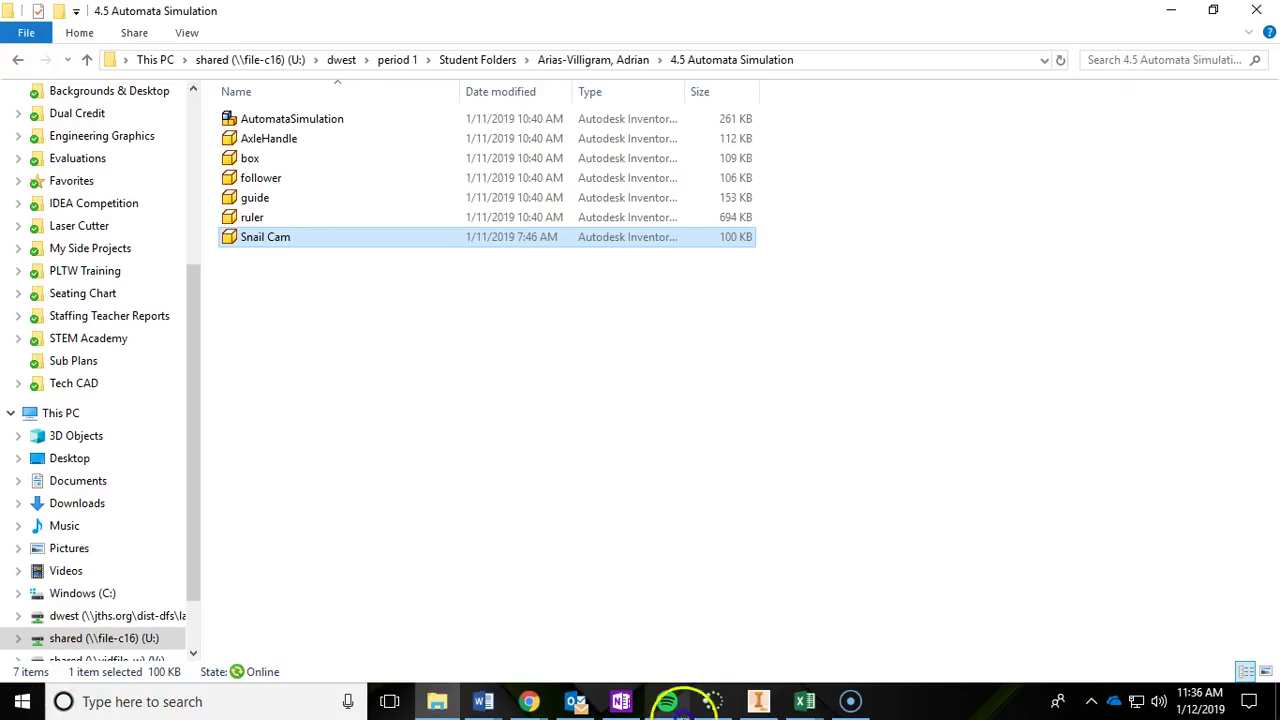
Switch to Inventor and close the AutomataSimulation-Finished assembly
{"action": "left_click", "coordinate": [760, 703]}
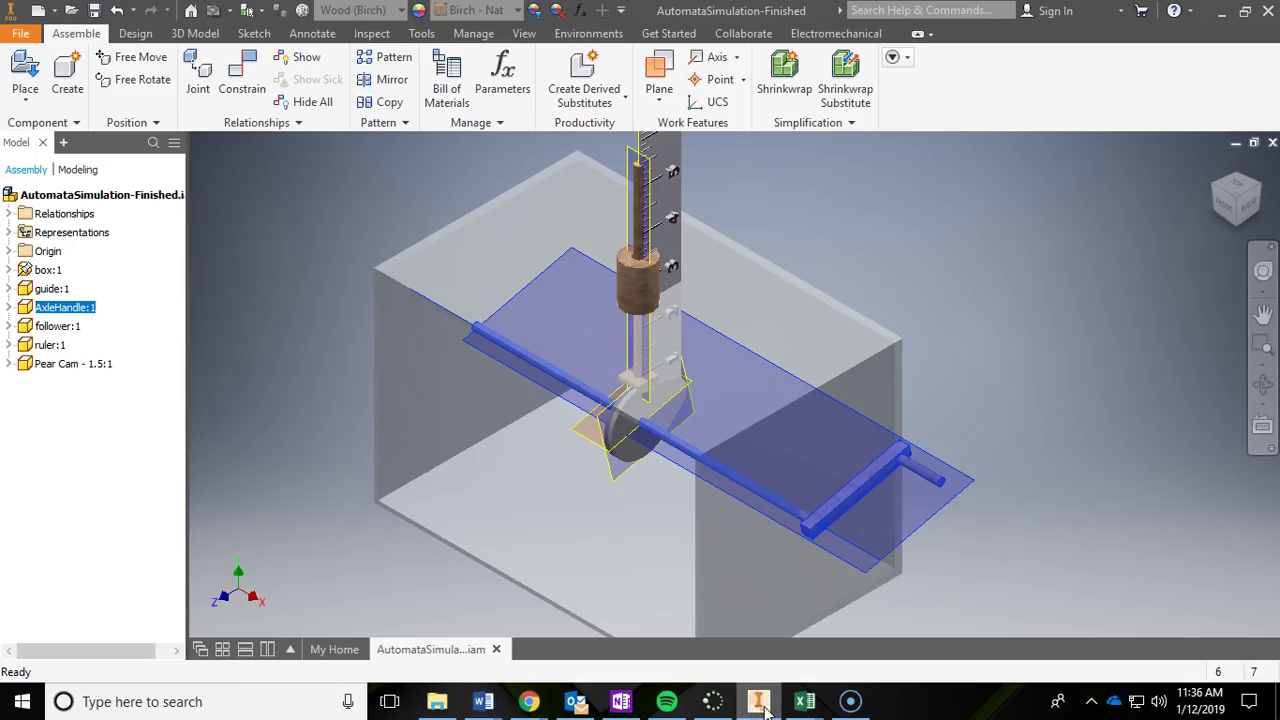
{"action": "left_click", "coordinate": [1272, 143]}
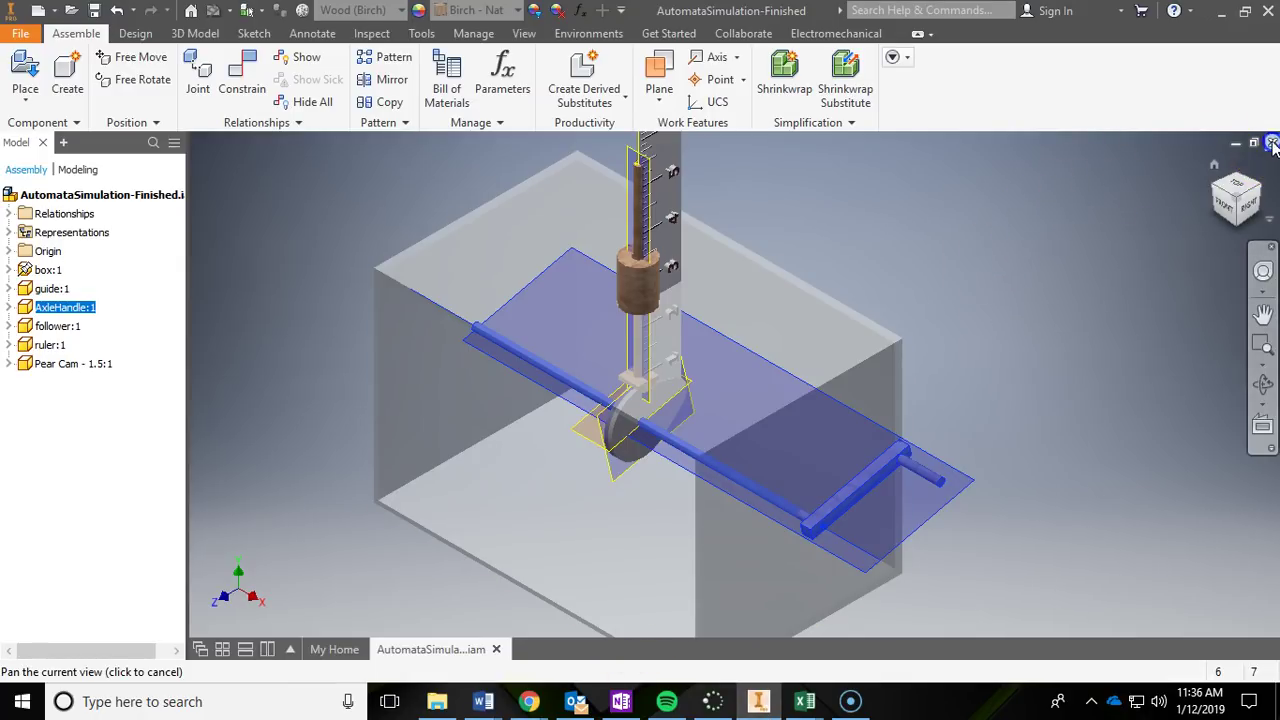
{"action": "left_click", "coordinate": [615, 387]}
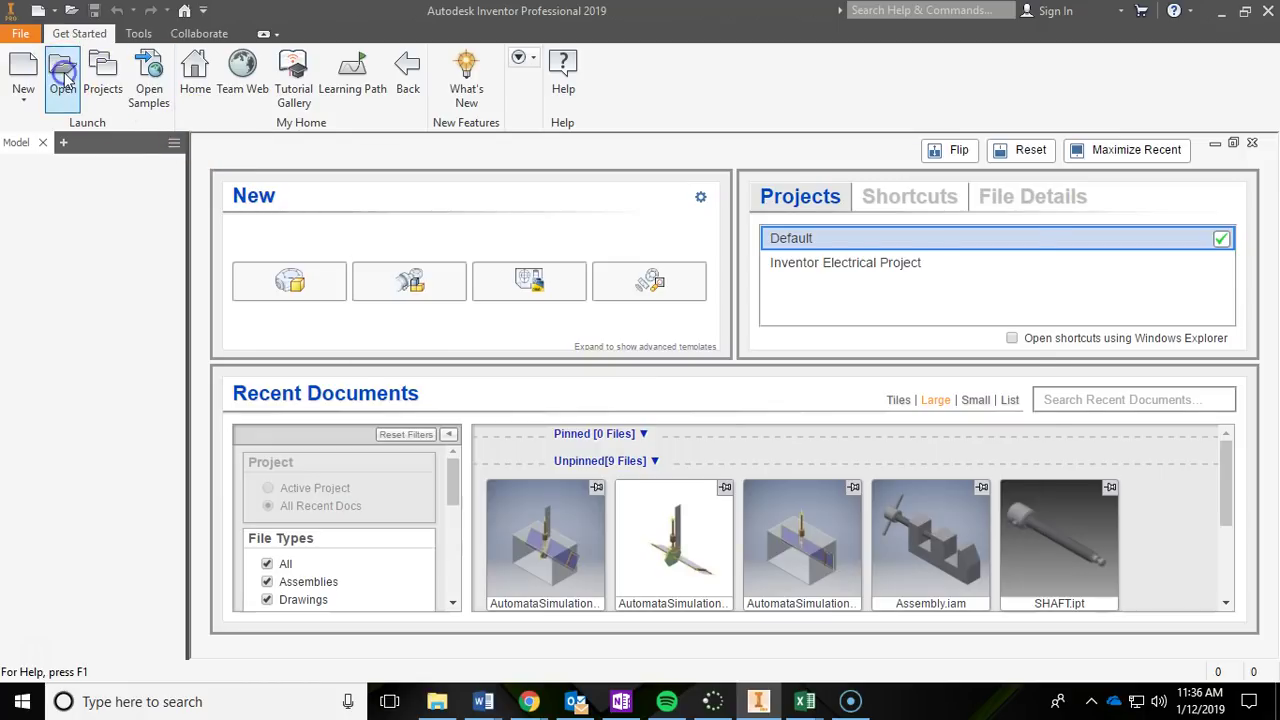
Open the AutomataSimulation assembly from the 4.5 Automata Simulation folder on the Desktop
{"action": "left_click", "coordinate": [62, 75]}
{"action": "left_click", "coordinate": [722, 196]}
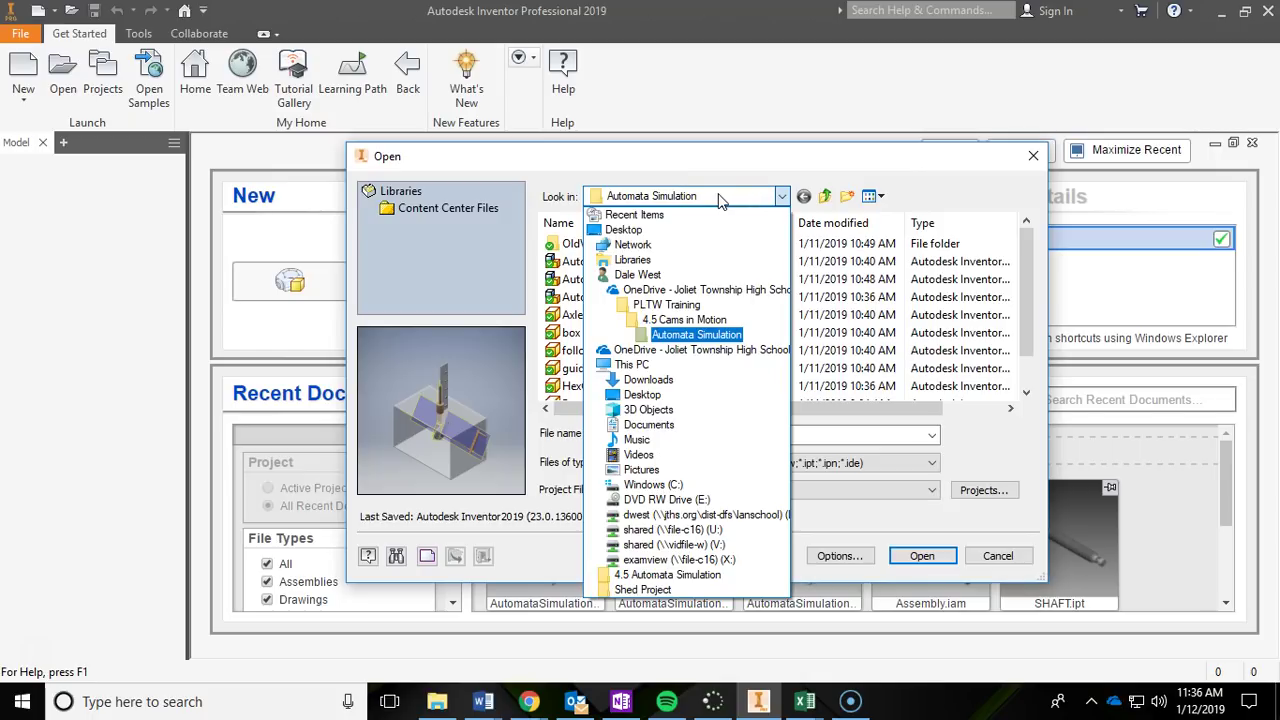
{"action": "left_click", "coordinate": [690, 229]}
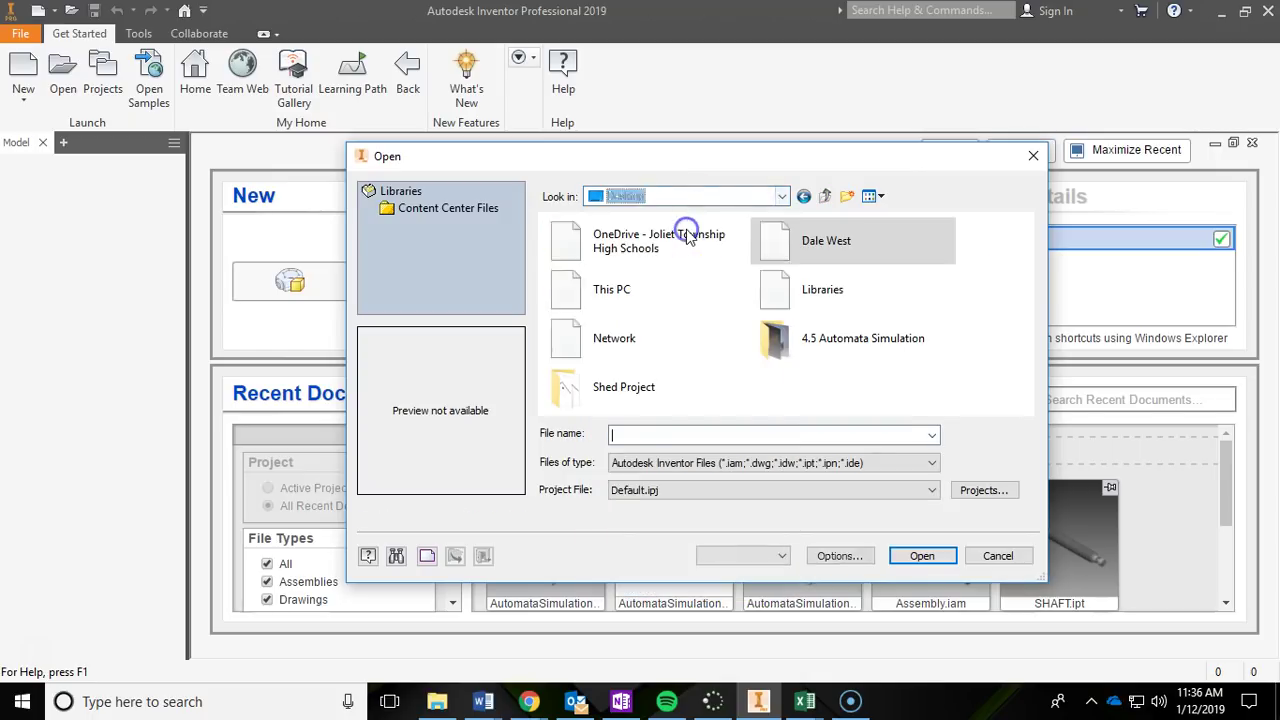
{"action": "left_click", "coordinate": [818, 352]}
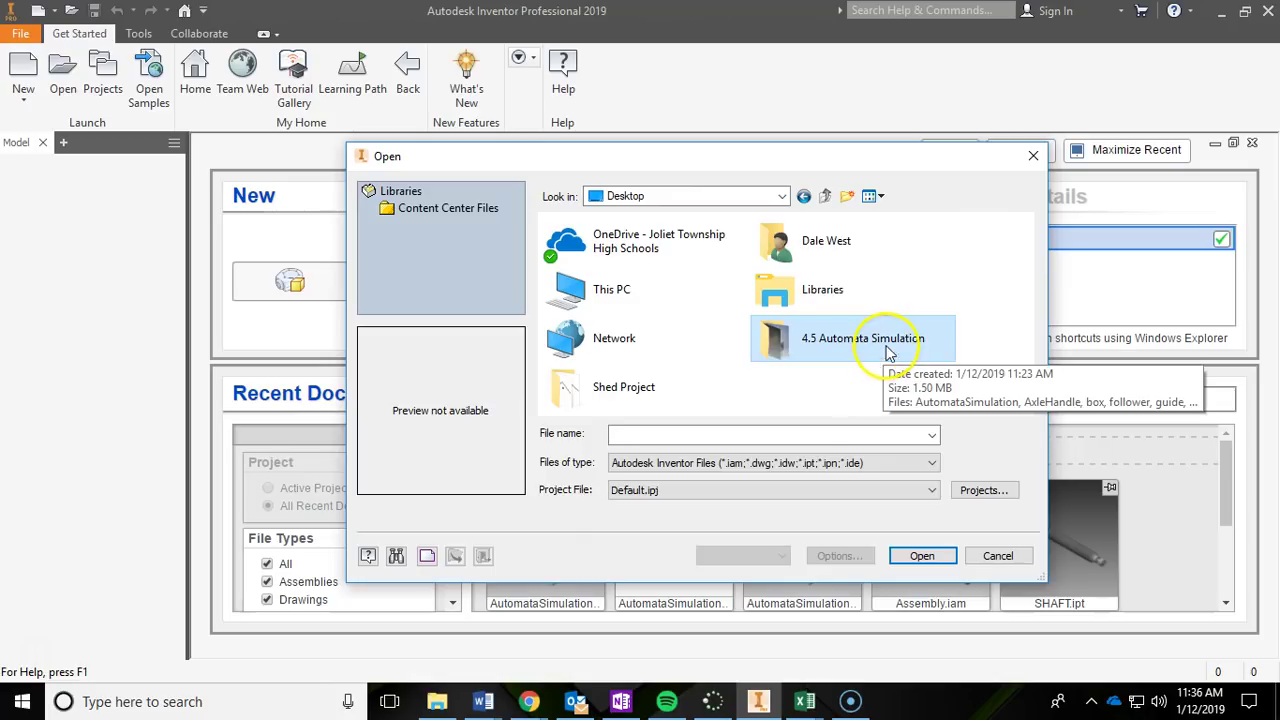
{"action": "double_click", "coordinate": [826, 344]}
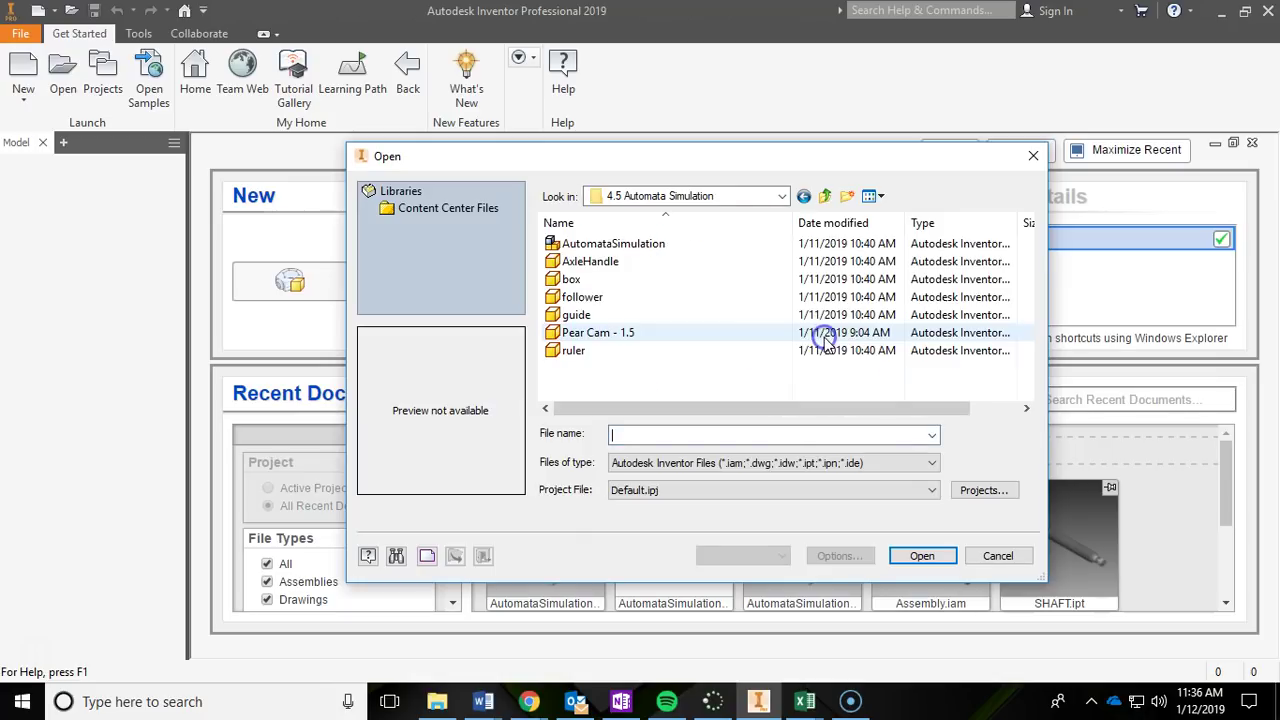
{"action": "left_click", "coordinate": [610, 248]}
{"action": "left_click", "coordinate": [920, 555]}
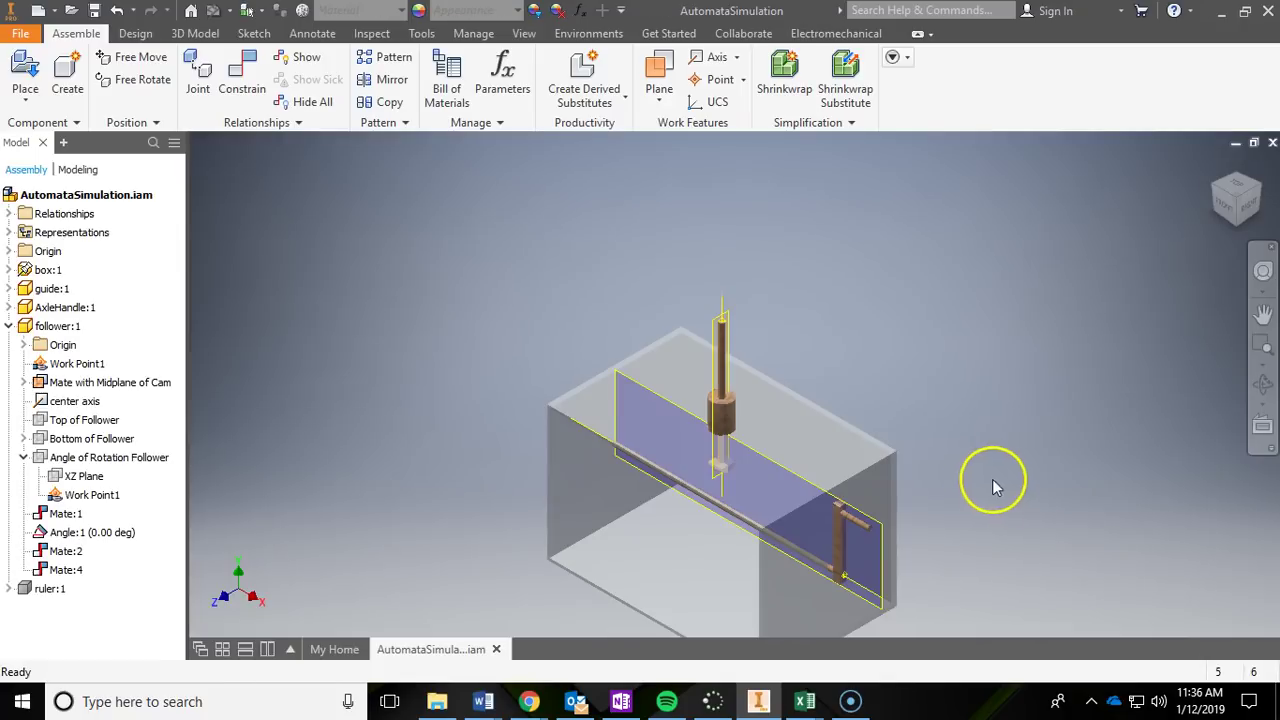
Collapse the follower's entries in the model tree and identify the guide and AxleHandle components in the assembly
{"action": "scroll", "coordinate": [991, 486], "scroll_direction": "up", "scroll_amount": 3}
{"action": "middle_click_drag", "start_coordinate": [991, 486], "coordinate": [1135, 375]}
{"action": "scroll", "coordinate": [1135, 375], "scroll_direction": "down", "scroll_amount": 3}
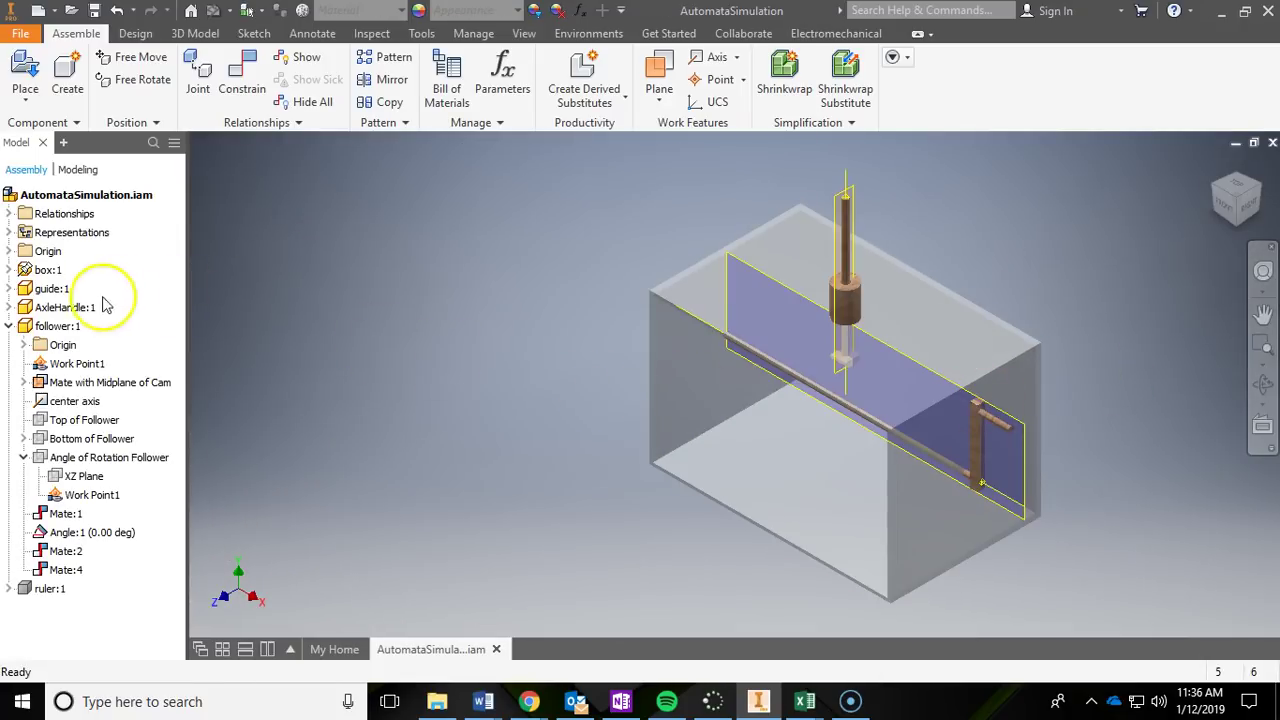
{"action": "left_click", "coordinate": [9, 326]}
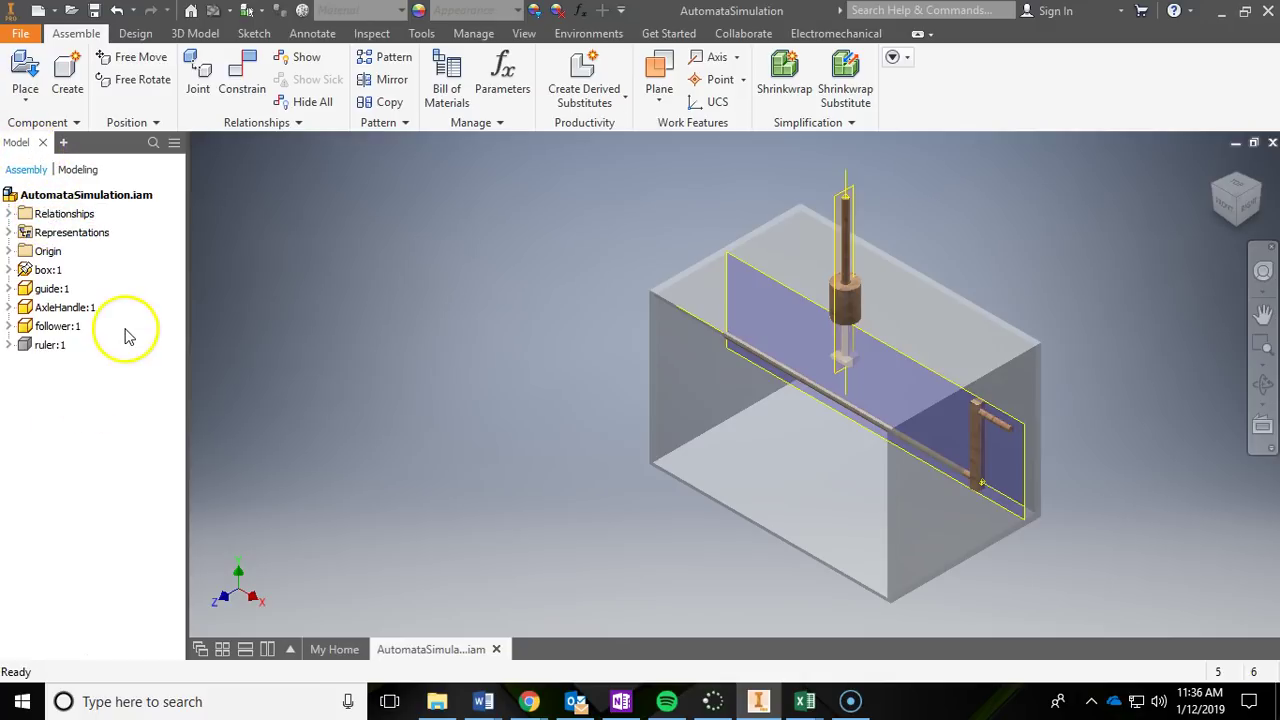
{"action": "left_click", "coordinate": [43, 292]}
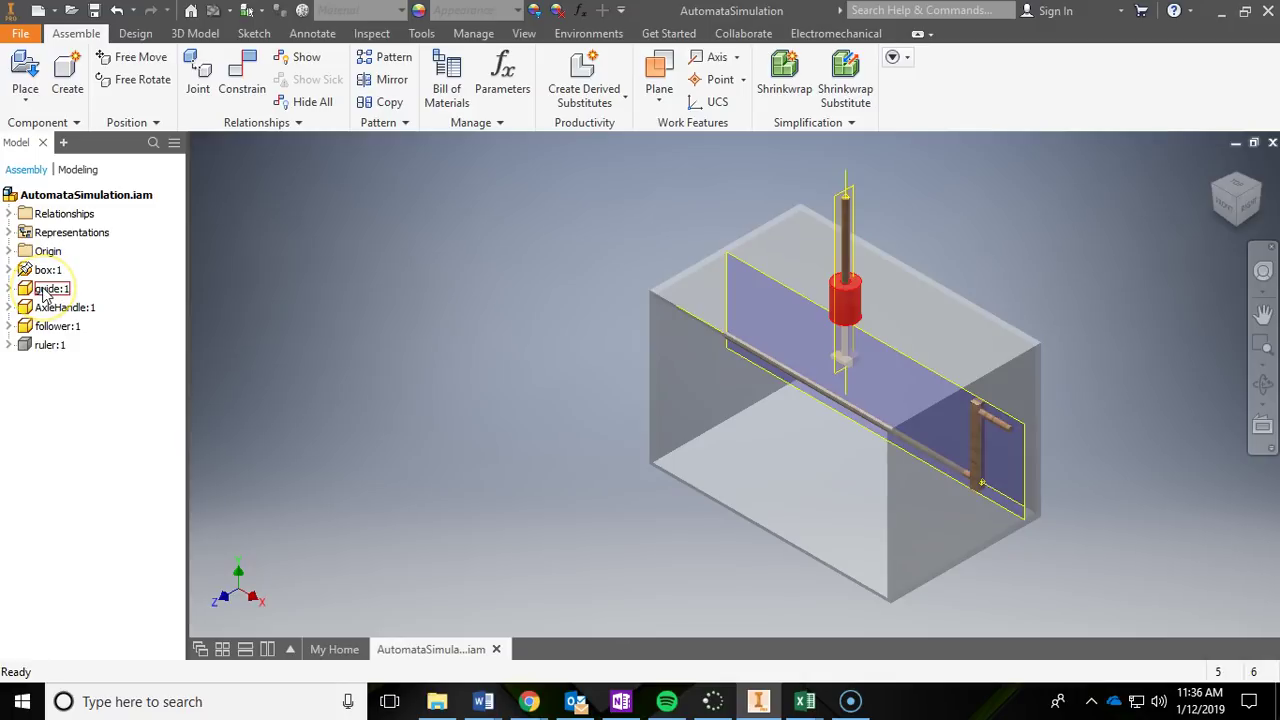
{"action": "left_click", "coordinate": [46, 311]}
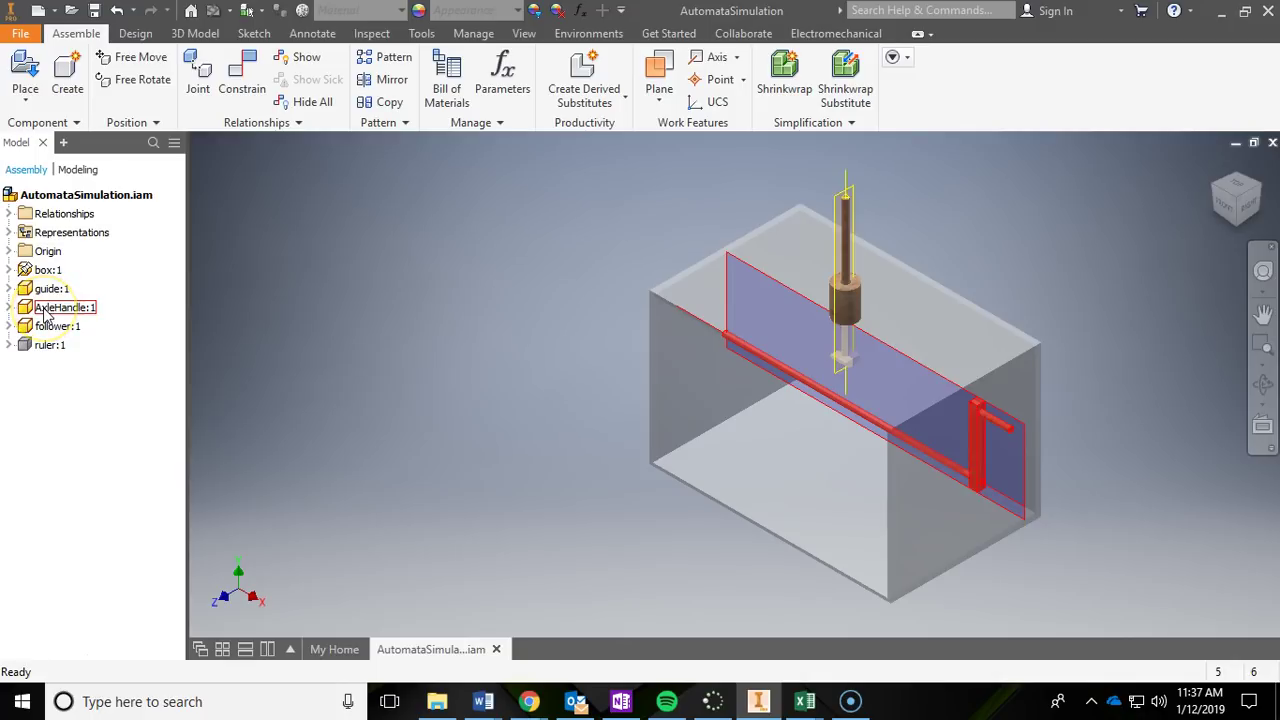
Identify the follower and ruler components in the assembly
{"action": "left_click", "coordinate": [50, 328]}
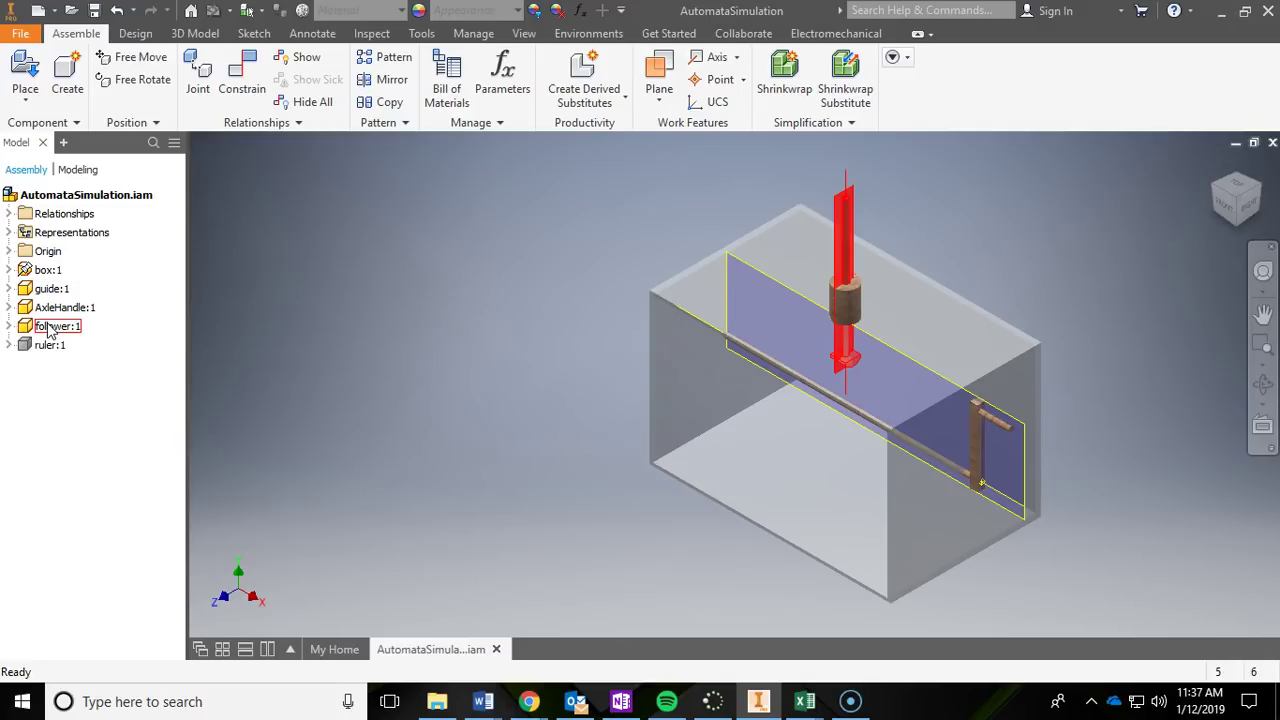
{"action": "left_click", "coordinate": [47, 346]}
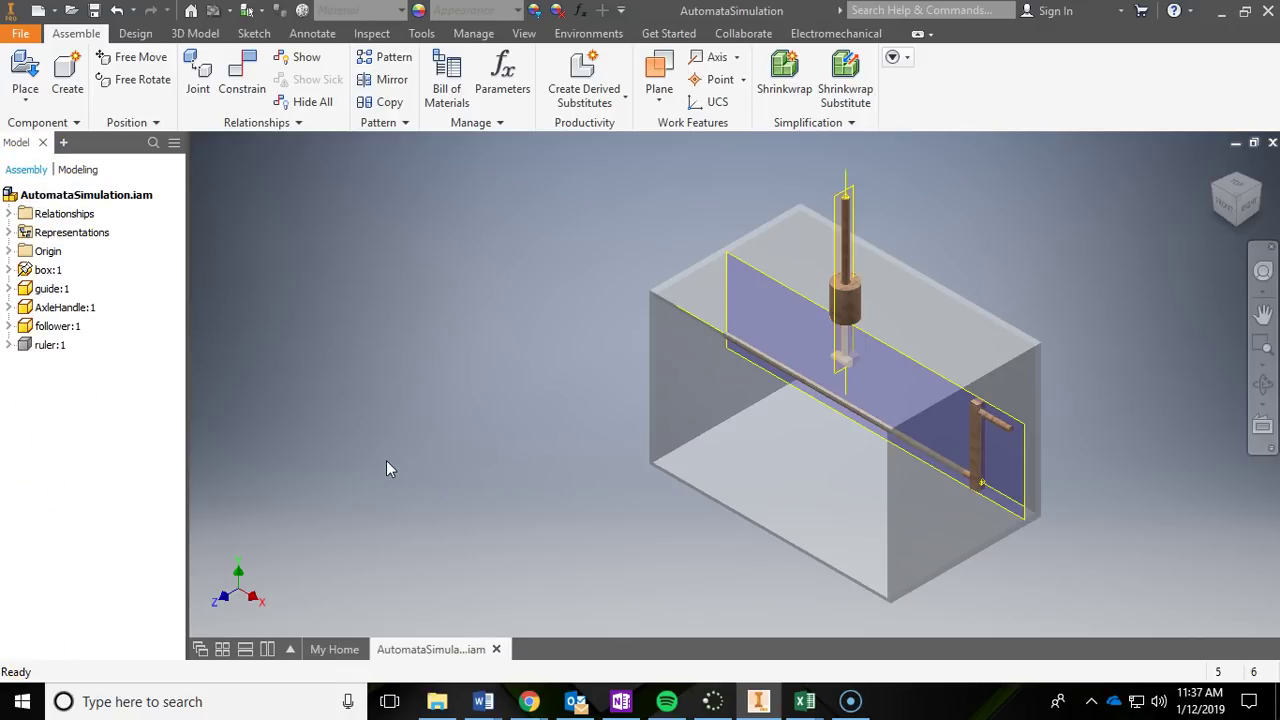
Rotate the AxleHandle about its axis to test how it moves, and undo the rotation
{"action": "left_click_drag", "start_coordinate": [863, 486], "coordinate": [1112, 440]}
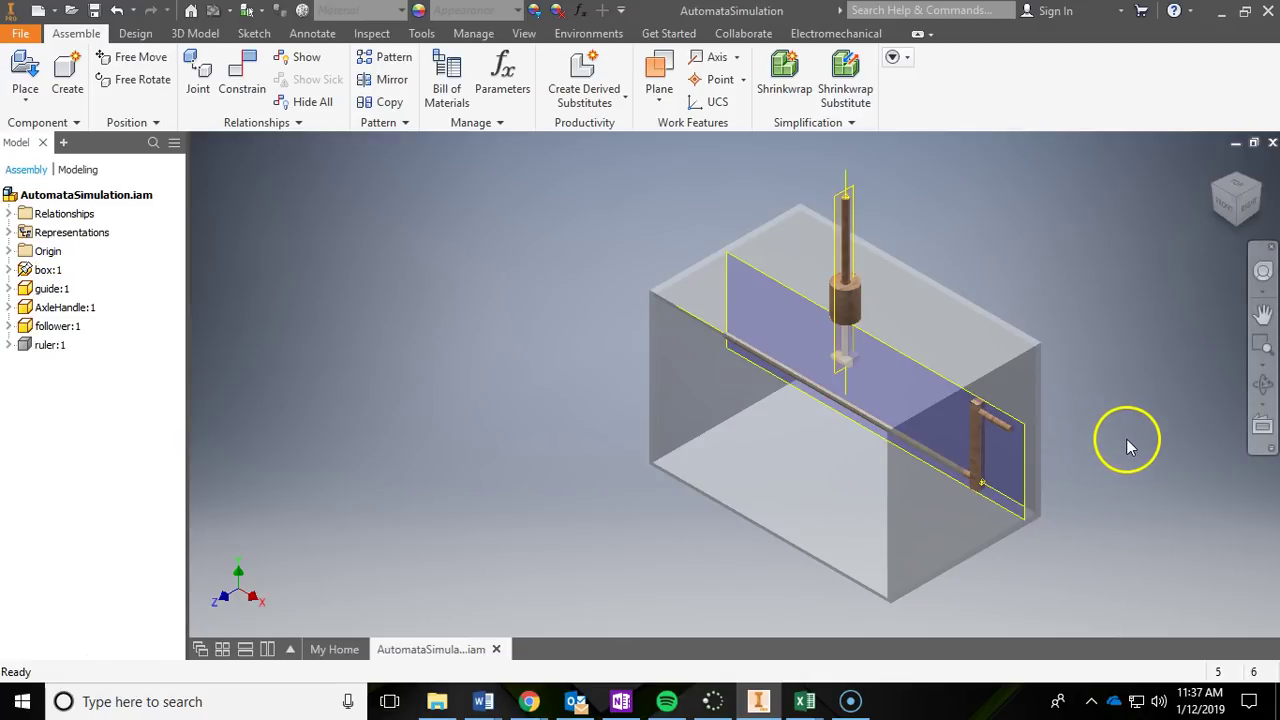
{"action": "left_click", "coordinate": [995, 417]}
{"action": "left_click_drag", "start_coordinate": [996, 425], "coordinate": [1062, 430]}
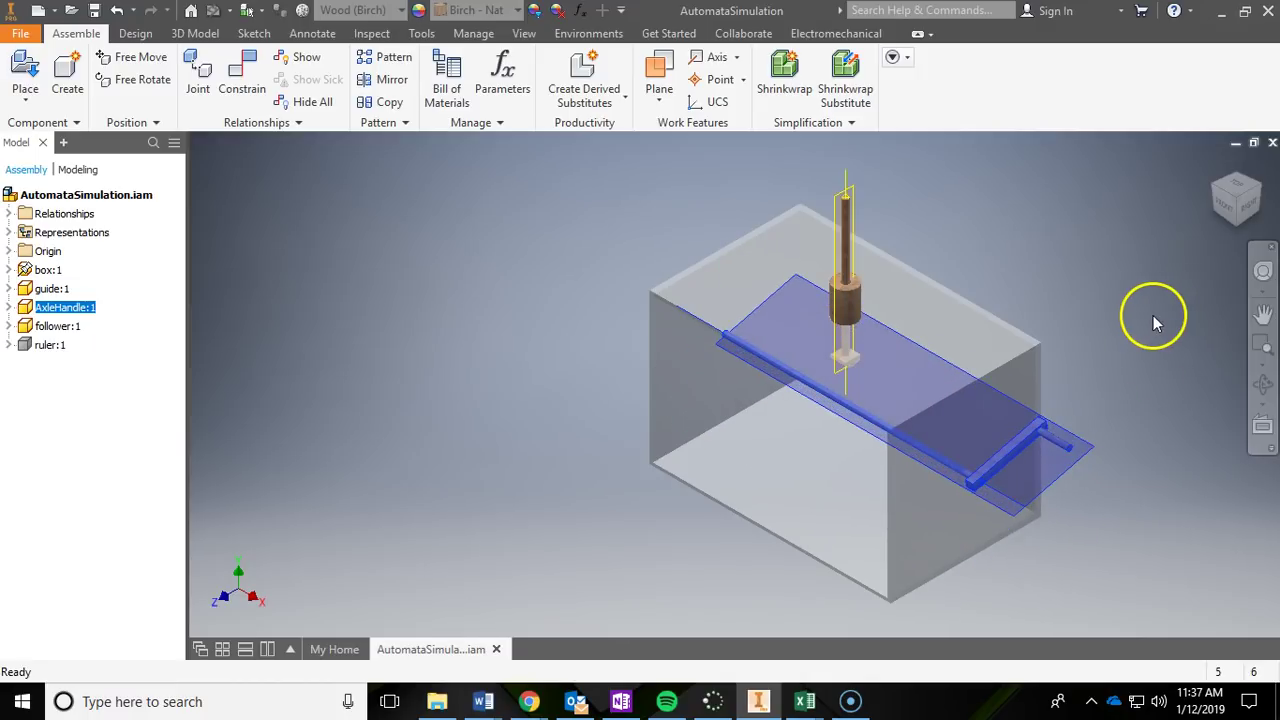
{"action": "left_click", "coordinate": [1134, 300]}
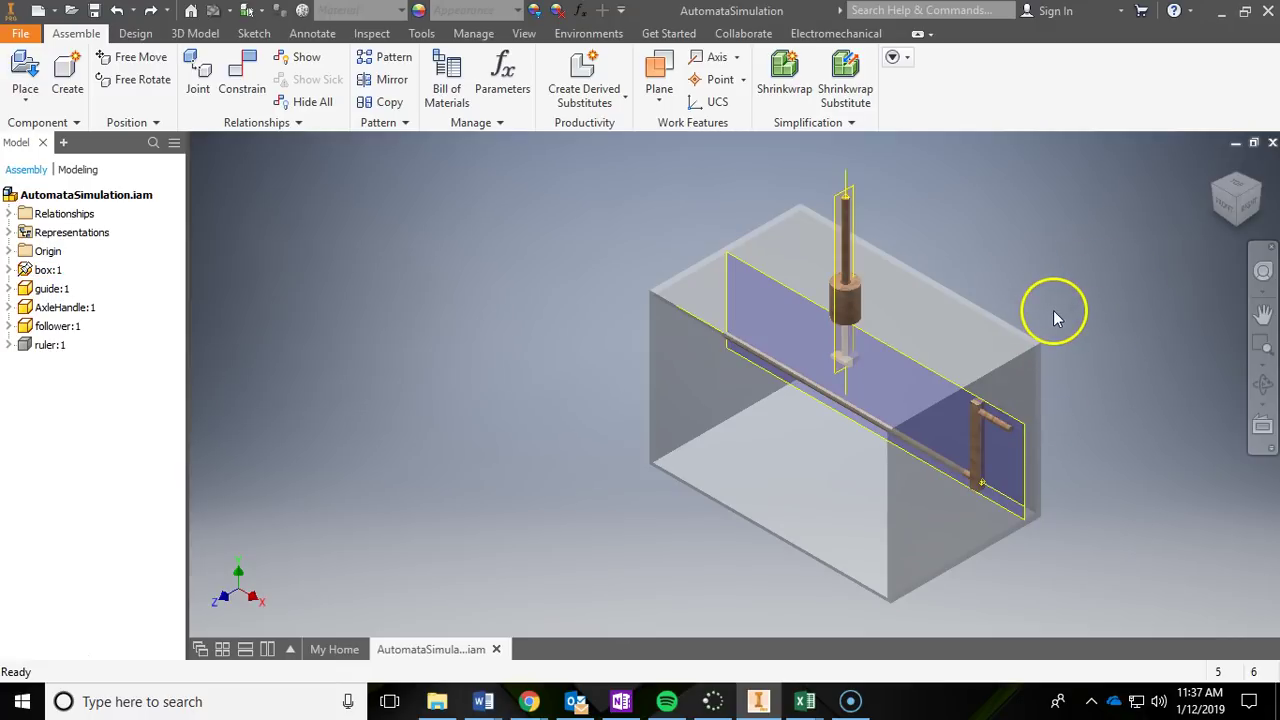
{"action": "left_click_drag", "start_coordinate": [1049, 310], "coordinate": [877, 356]}
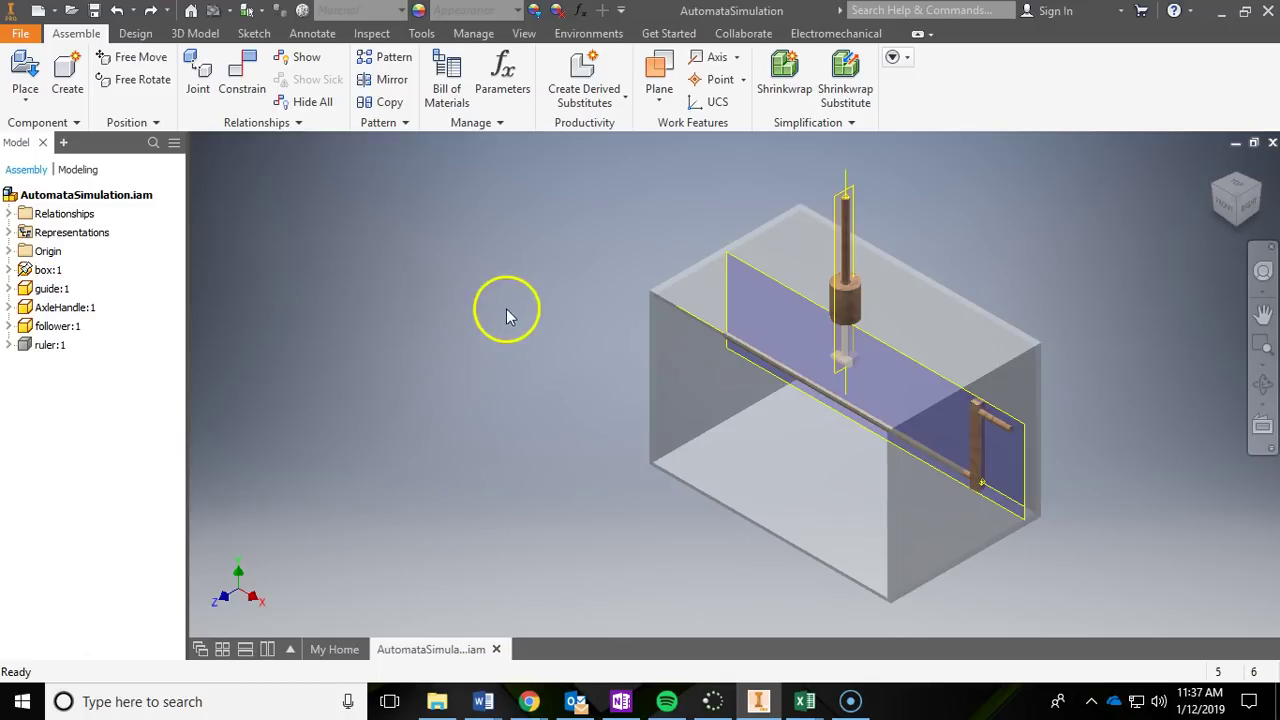
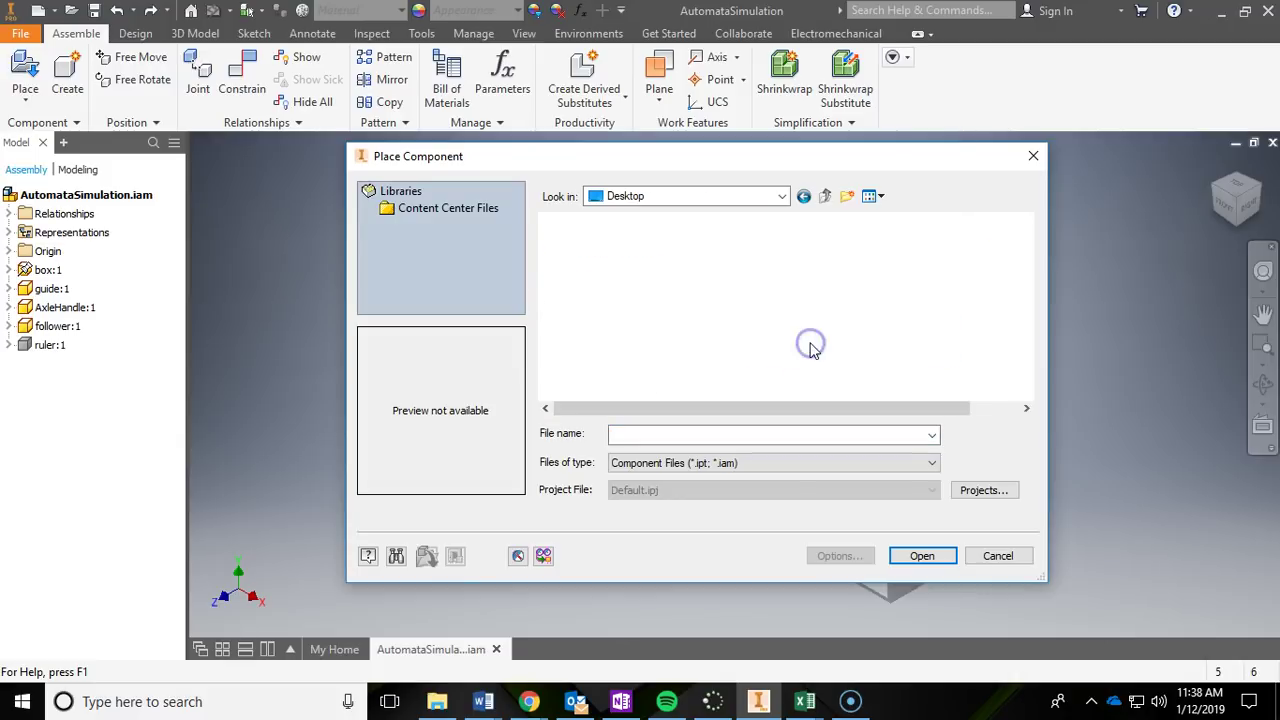
Choose the Pear Cam - 1.5 part from the 4.5 Automata Simulation folder as the component to place
{"action": "left_click", "coordinate": [612, 333]}
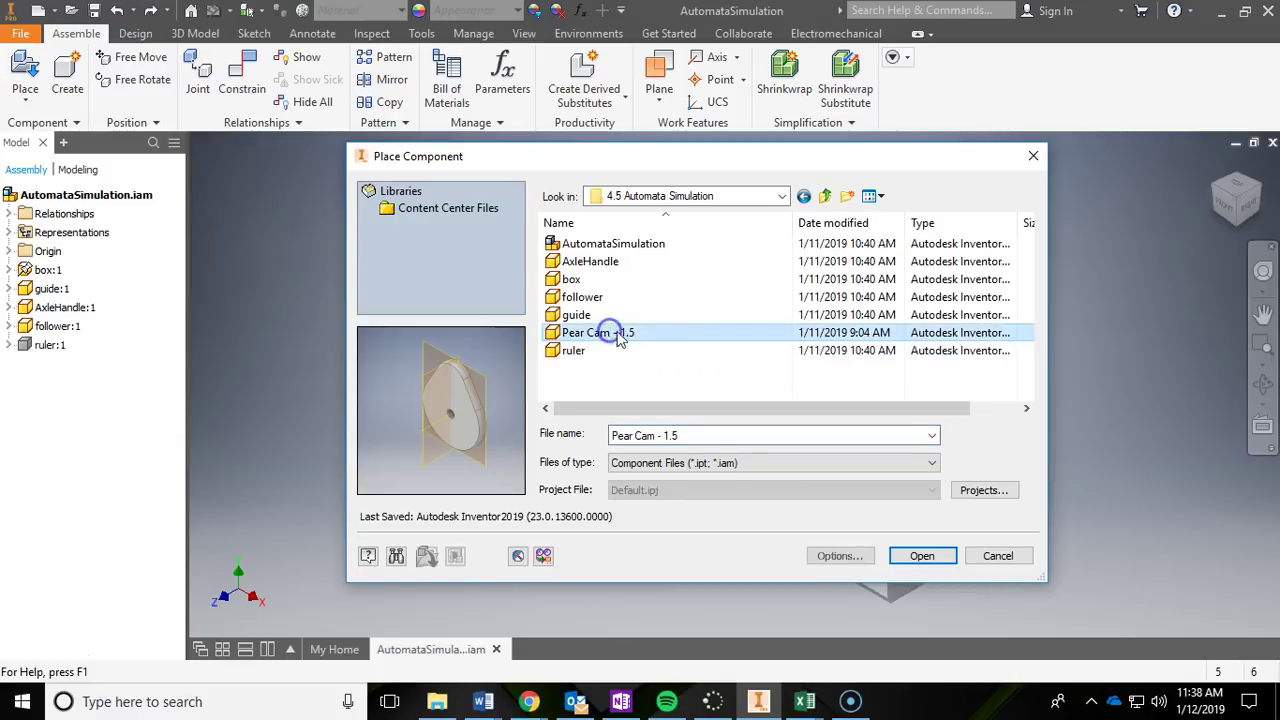
{"action": "mouse_move", "coordinate": [582, 340]}
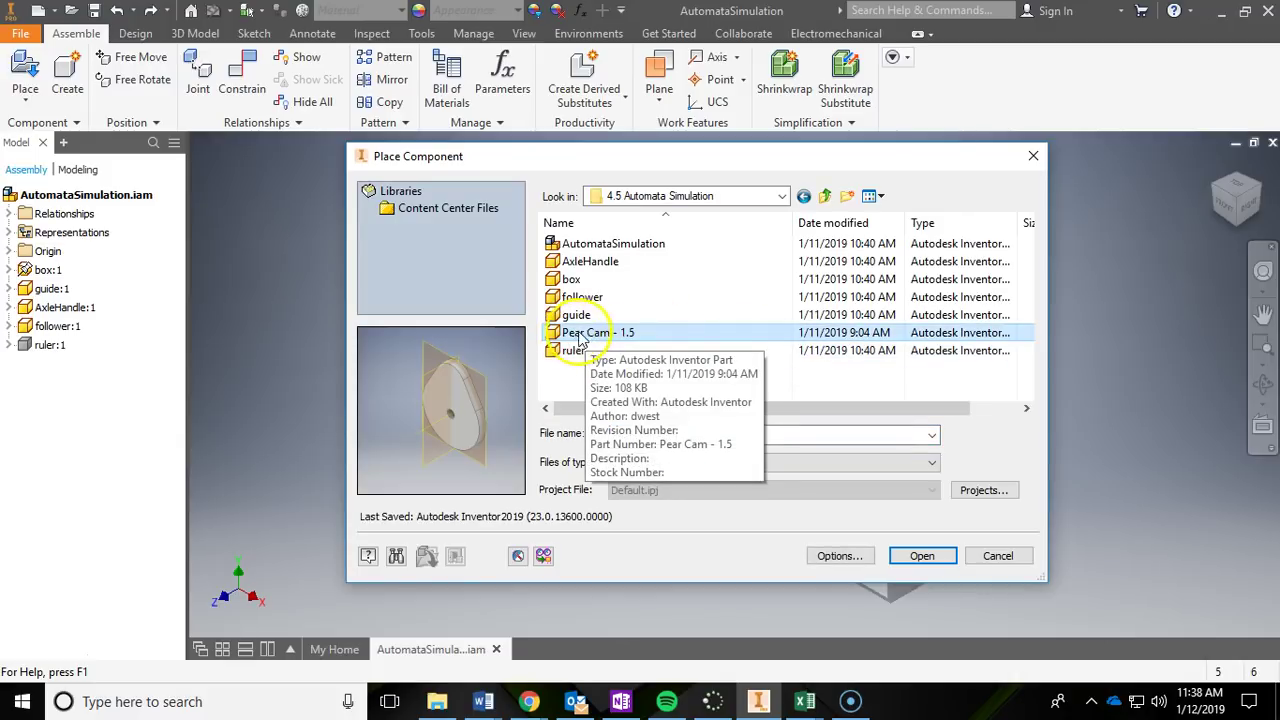
{"action": "left_click", "coordinate": [918, 560]}
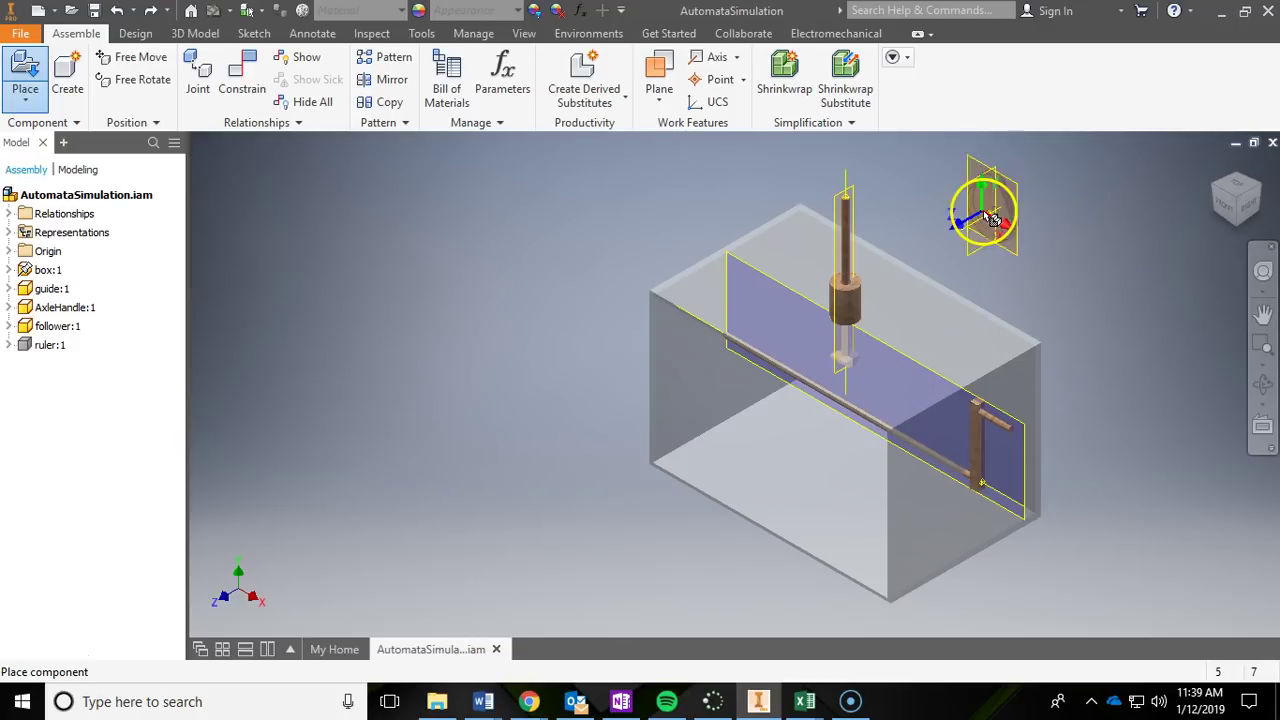
Rotate the pear cam 90° about Y and place a single instance in the empty space beside the box
{"action": "right_click", "coordinate": [1003, 225]}
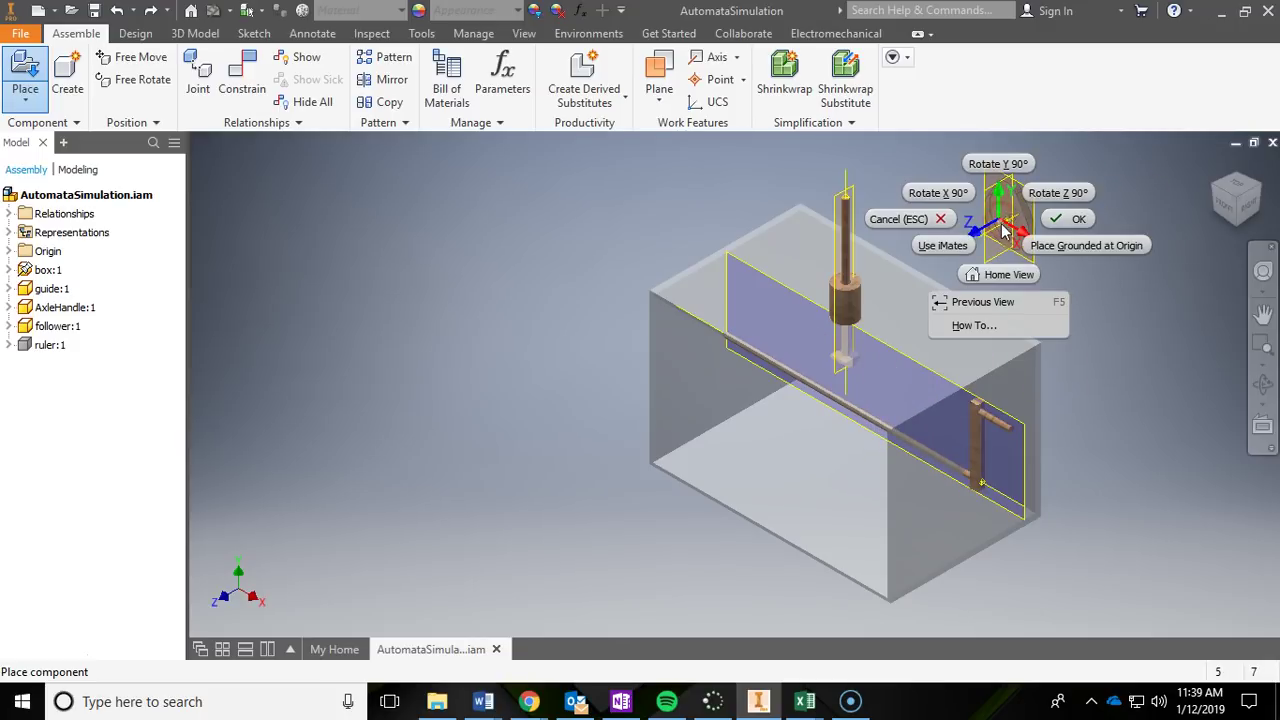
{"action": "left_click", "coordinate": [996, 164]}
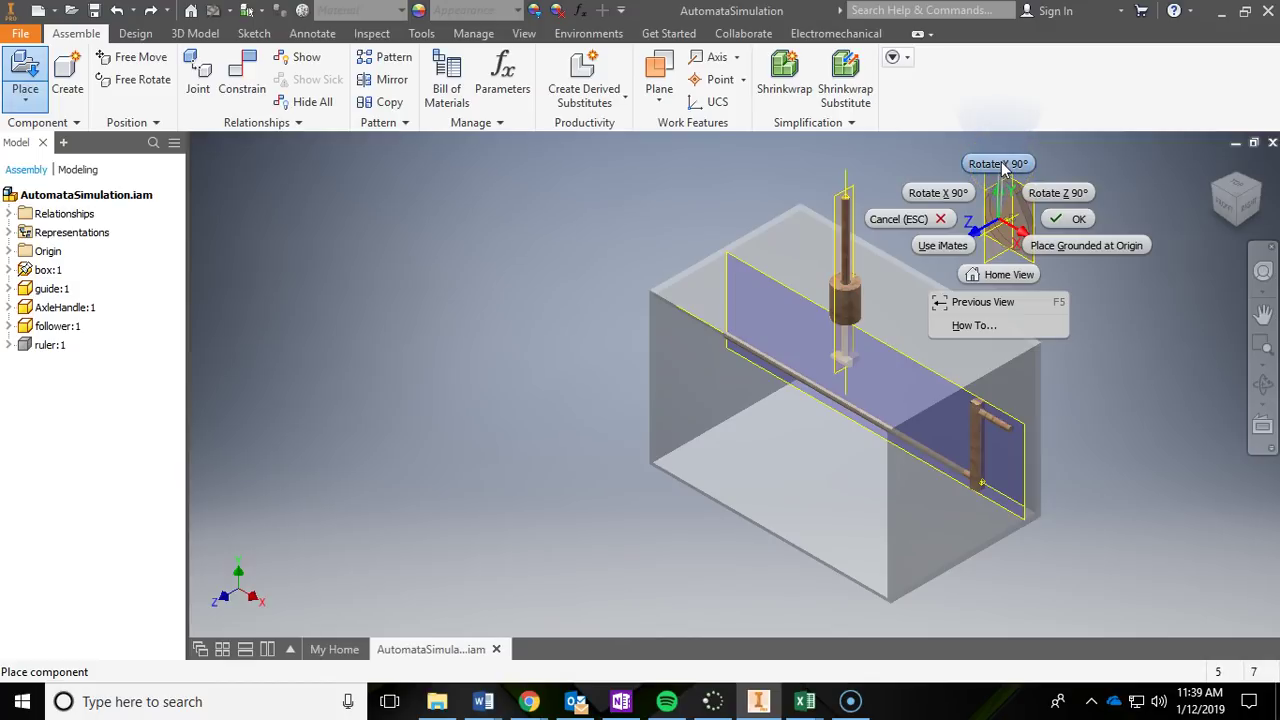
{"action": "left_click", "coordinate": [1003, 166]}
{"action": "left_click", "coordinate": [1006, 214]}
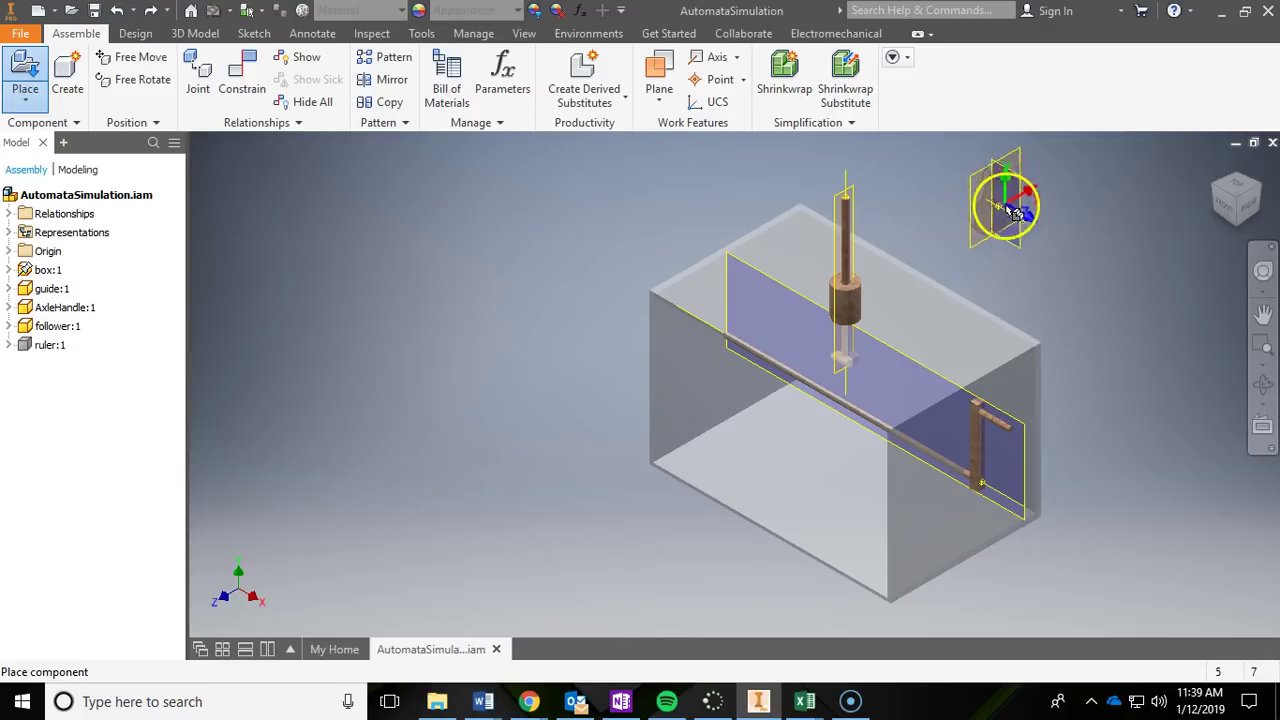
{"action": "left_click", "coordinate": [1017, 226]}
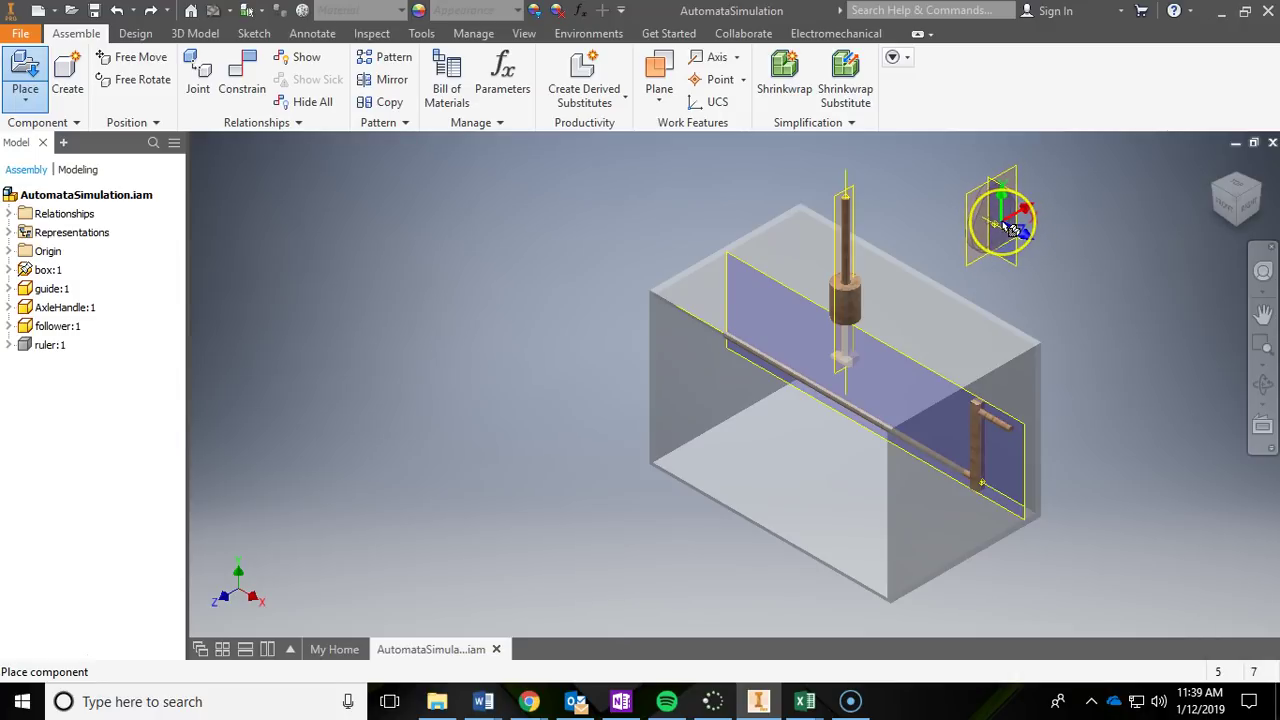
{"action": "left_click", "coordinate": [1012, 228]}
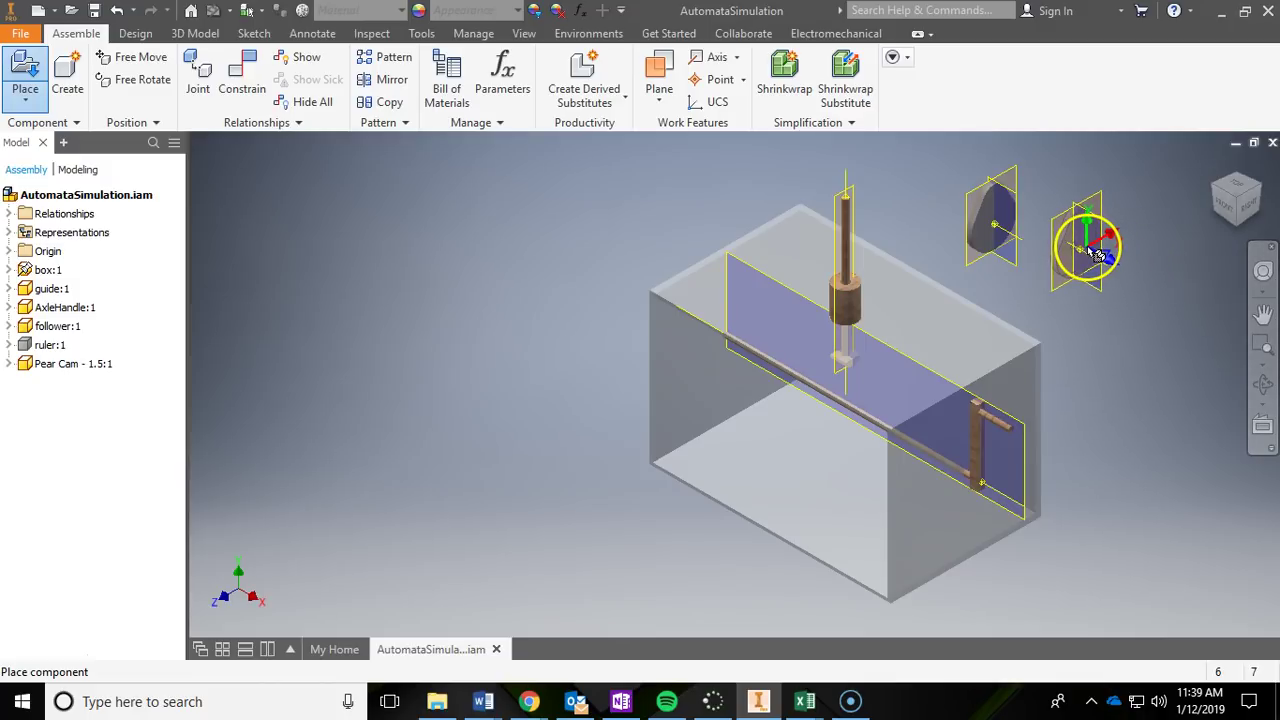
{"action": "right_click", "coordinate": [1095, 255]}
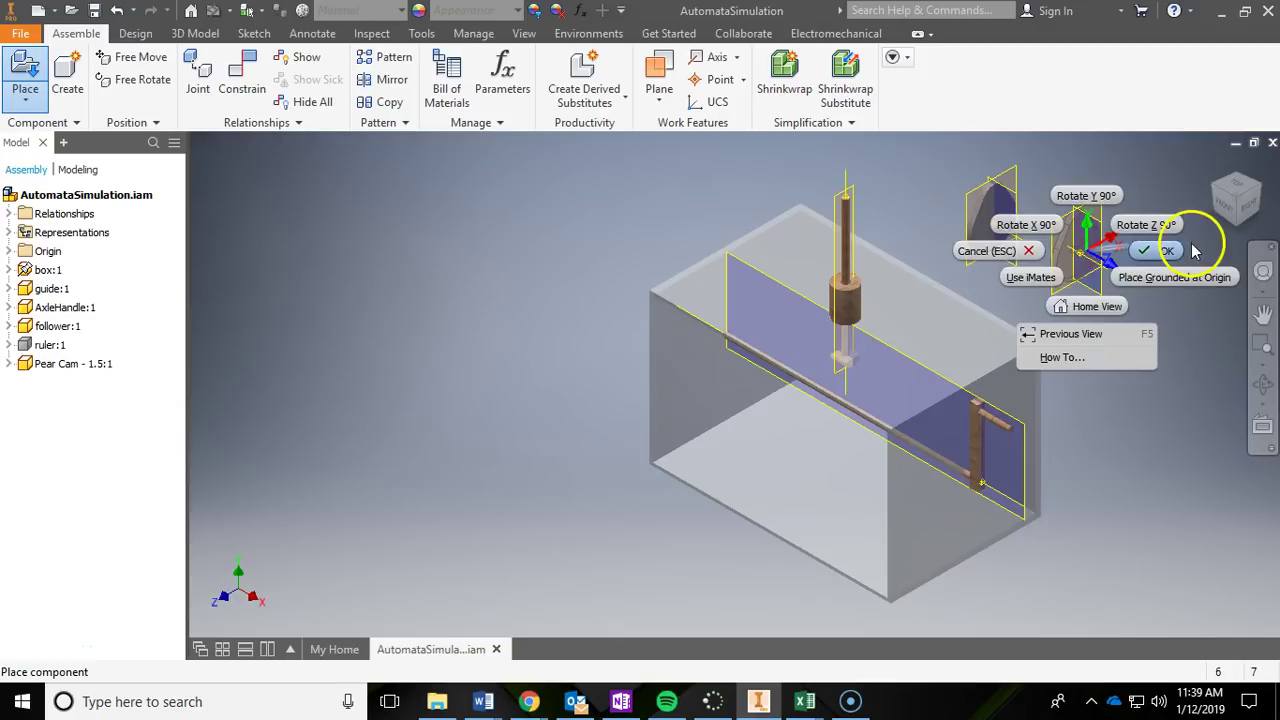
{"action": "left_click", "coordinate": [1160, 252]}
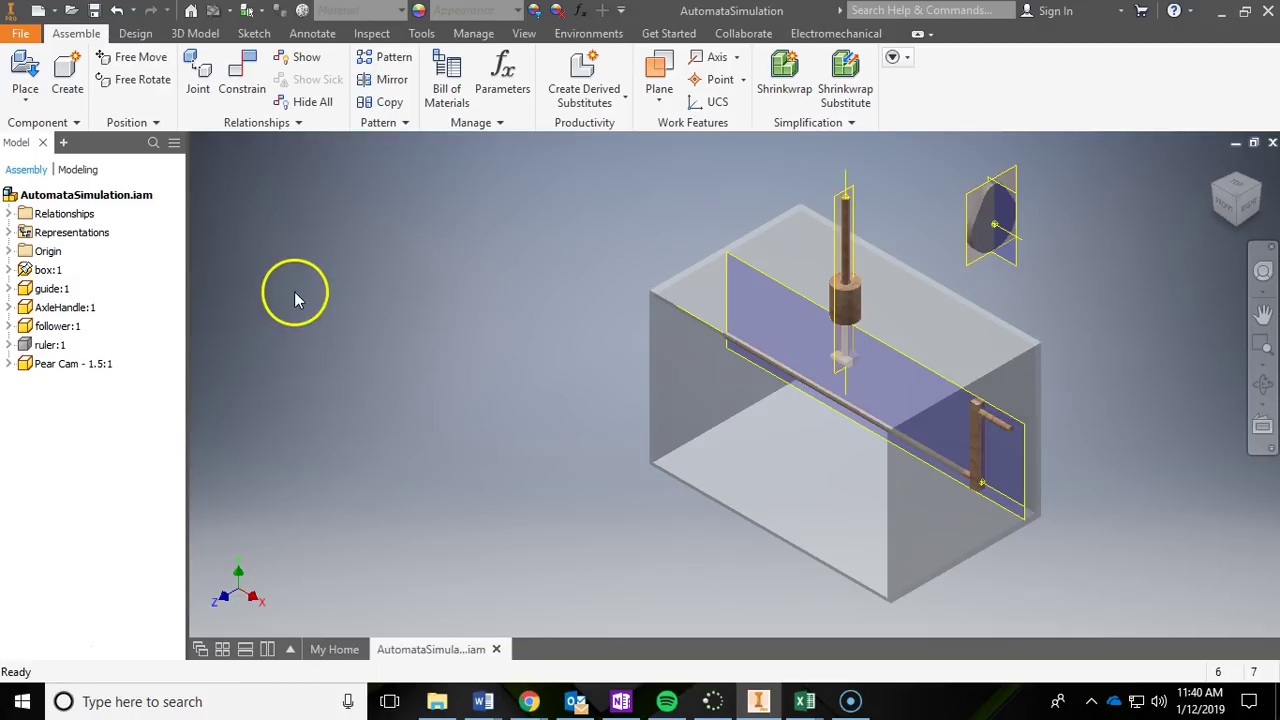
Start the Constrain command with the Mate type and move its dialog clear of the model
{"action": "left_click", "coordinate": [246, 78]}
{"action": "left_click_drag", "start_coordinate": [922, 163], "coordinate": [368, 193]}
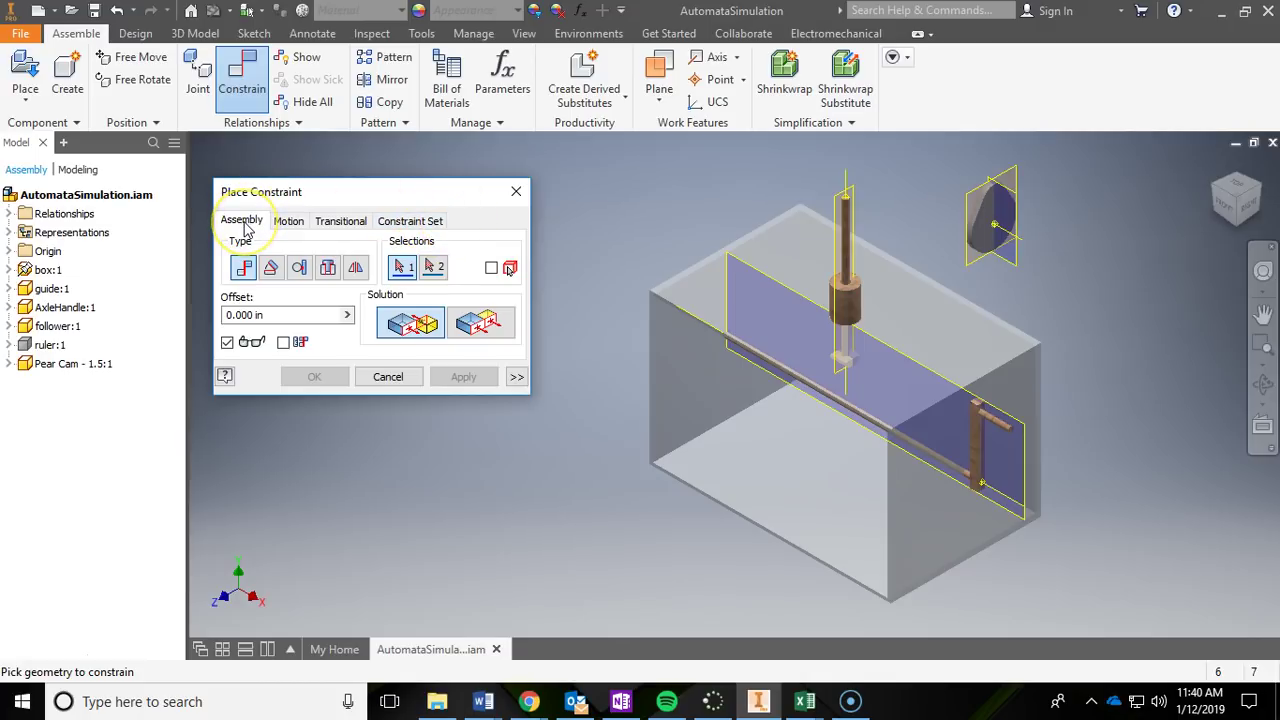
{"action": "left_click", "coordinate": [271, 268]}
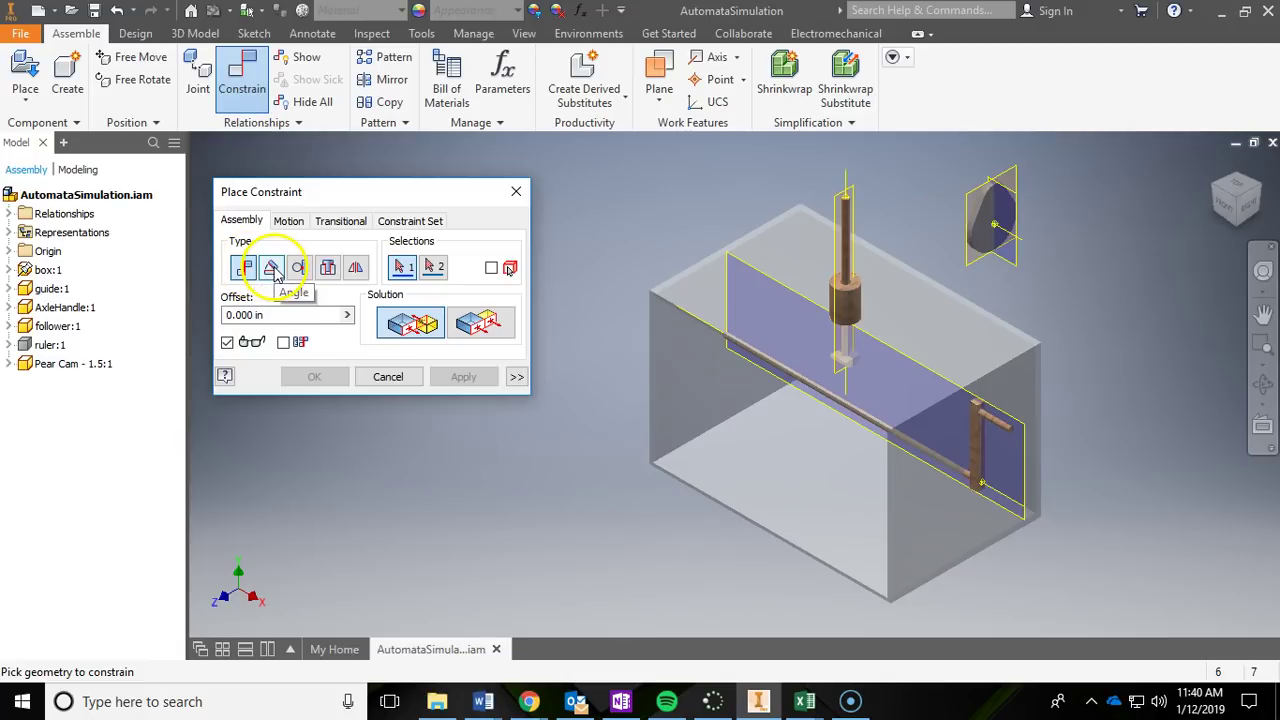
{"action": "left_click", "coordinate": [342, 248]}
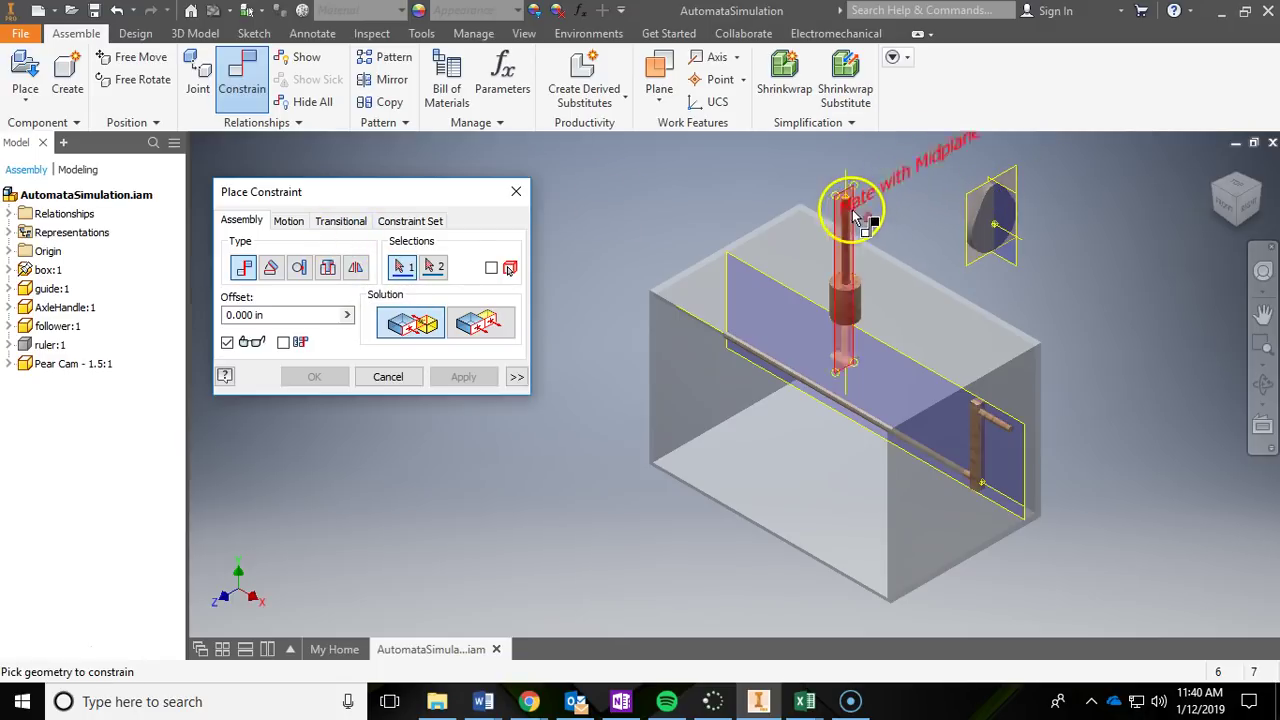
{"action": "left_click", "coordinate": [836, 225]}
{"action": "left_click", "coordinate": [244, 268]}
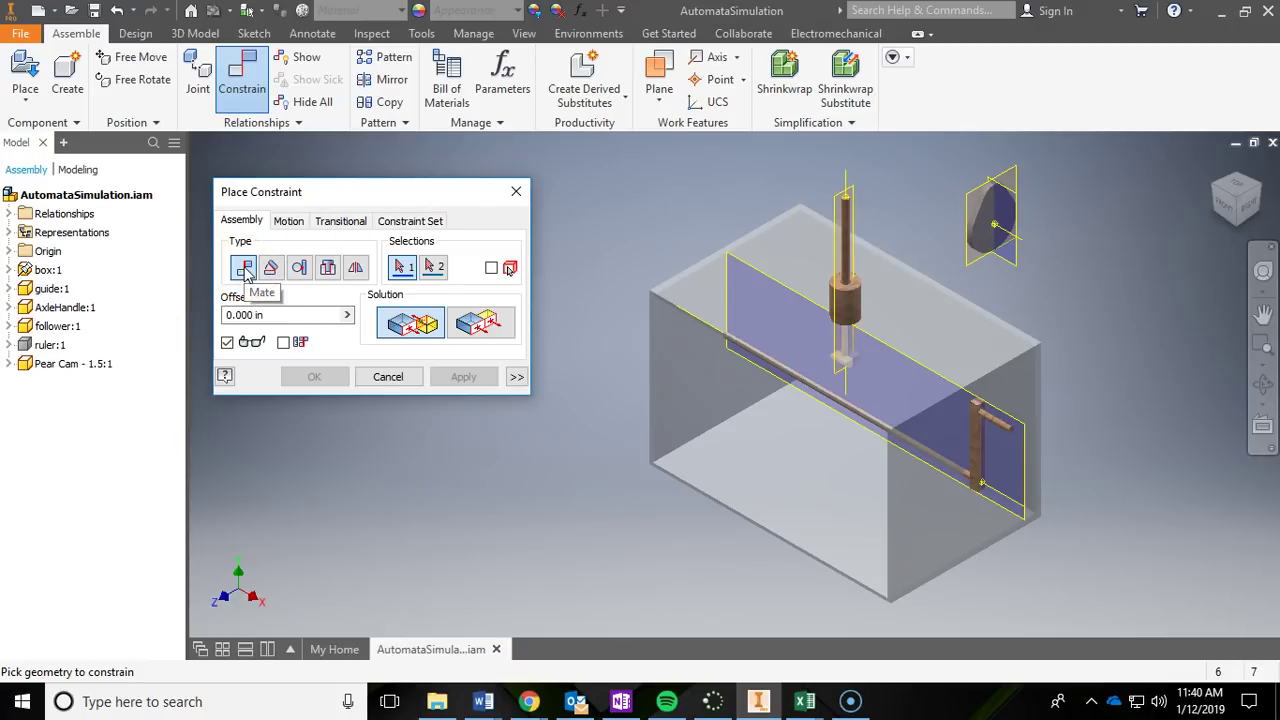
Mate the pear cam's work plane with the follower's plane labelled for the cam midplane, at 0.000 in offset
{"action": "left_click", "coordinate": [972, 200]}
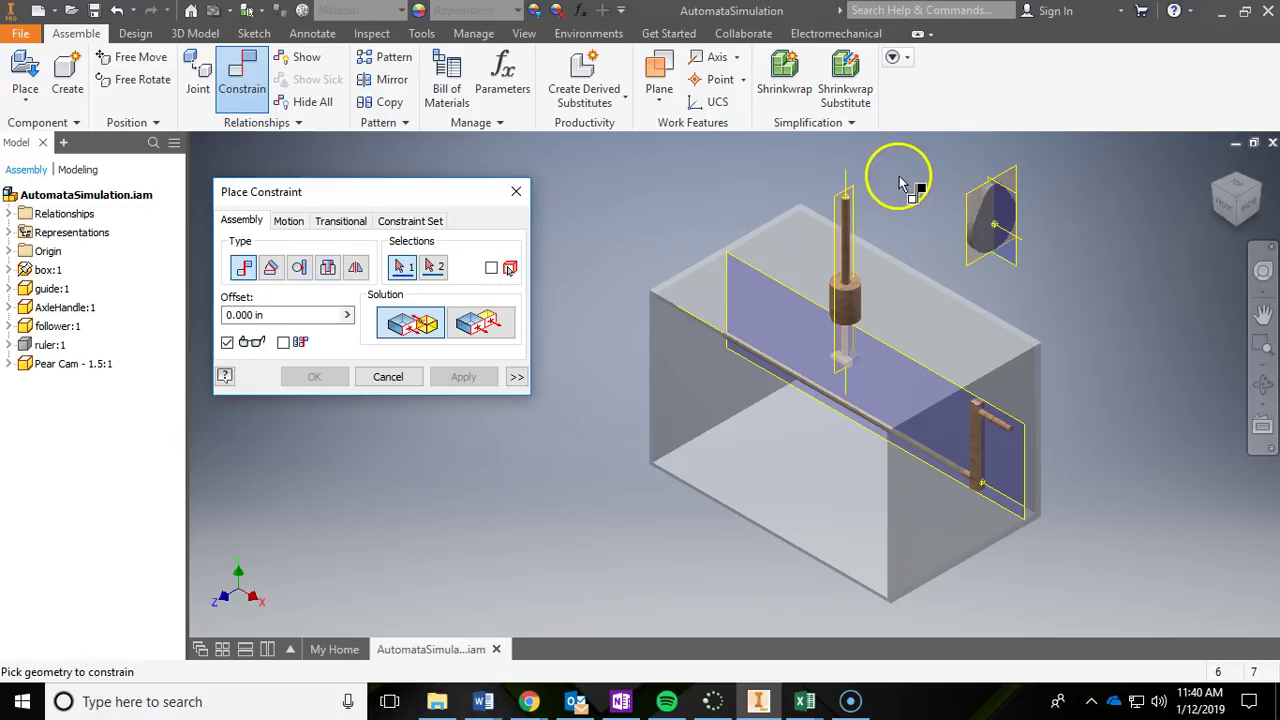
{"action": "left_click", "coordinate": [838, 200]}
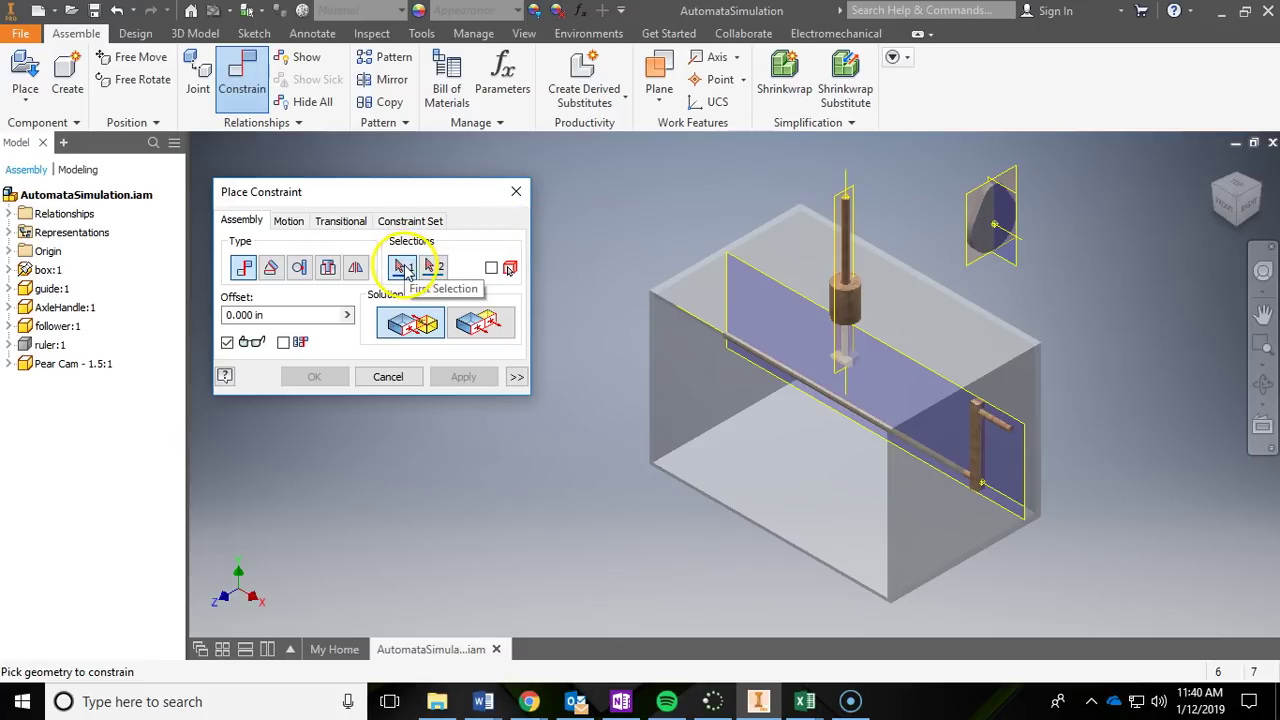
{"action": "left_click", "coordinate": [970, 203]}
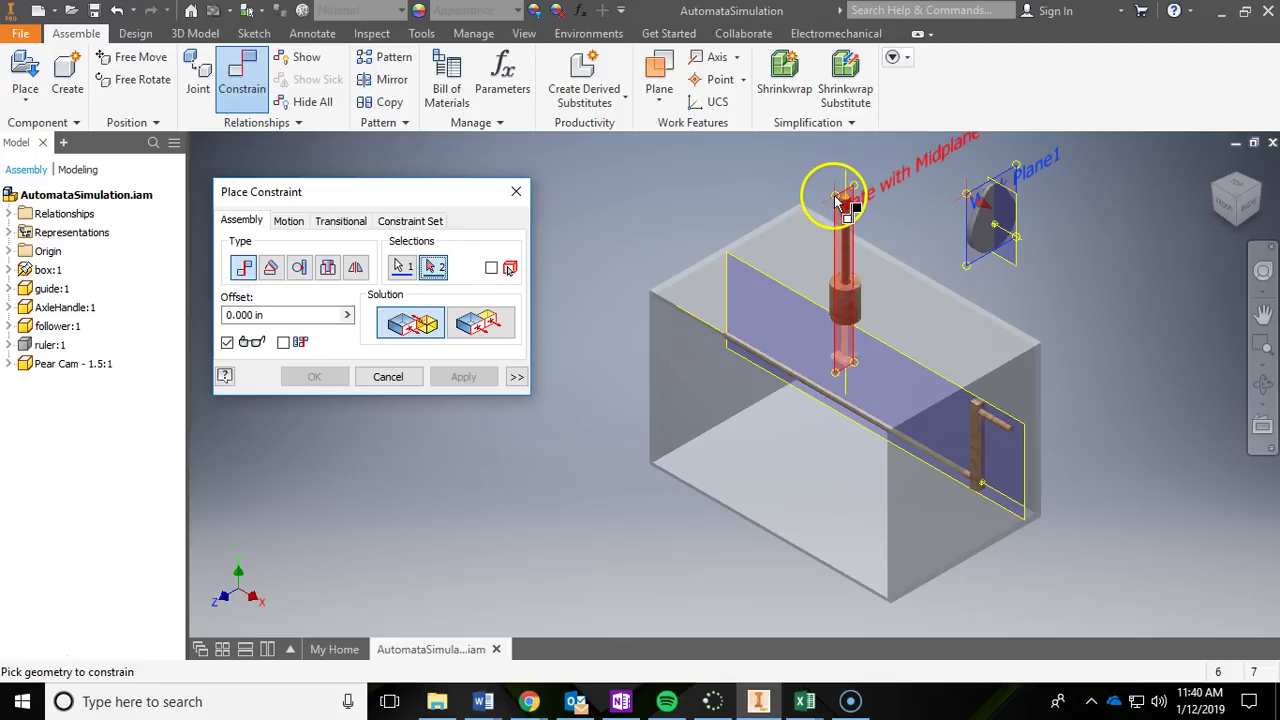
{"action": "middle_click_drag", "start_coordinate": [837, 212], "coordinate": [719, 292]}
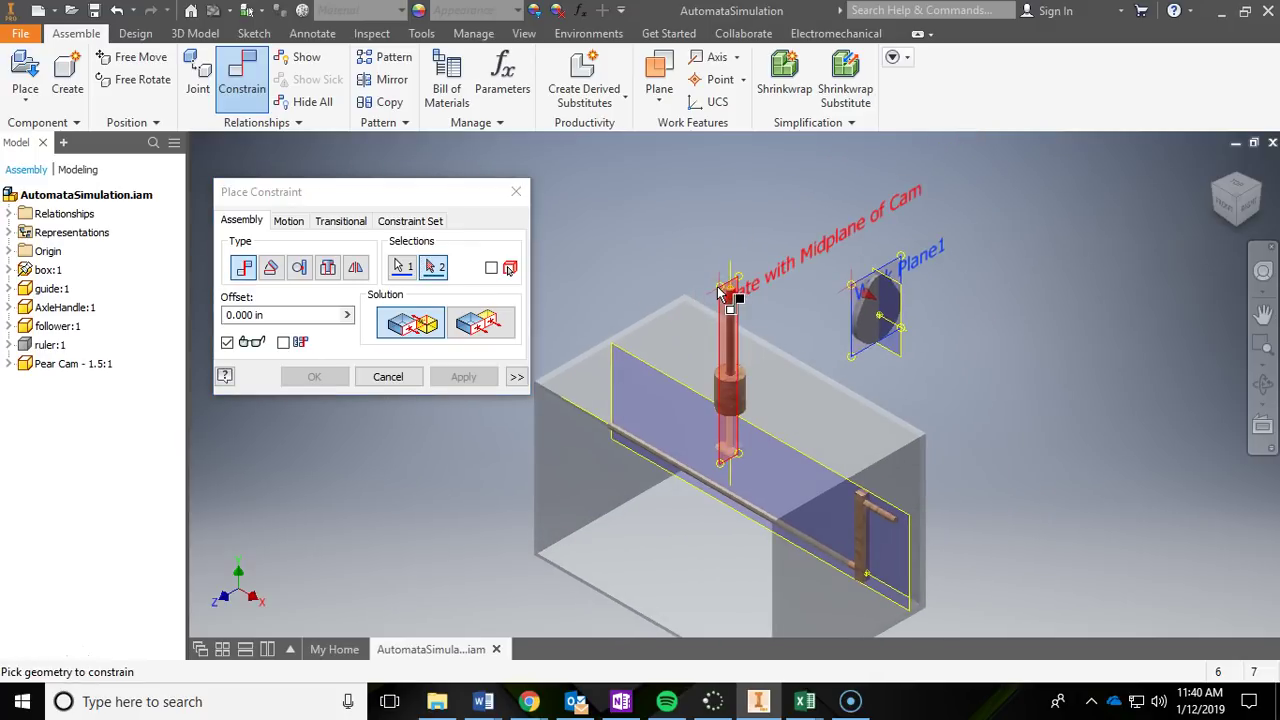
{"action": "left_click", "coordinate": [719, 292]}
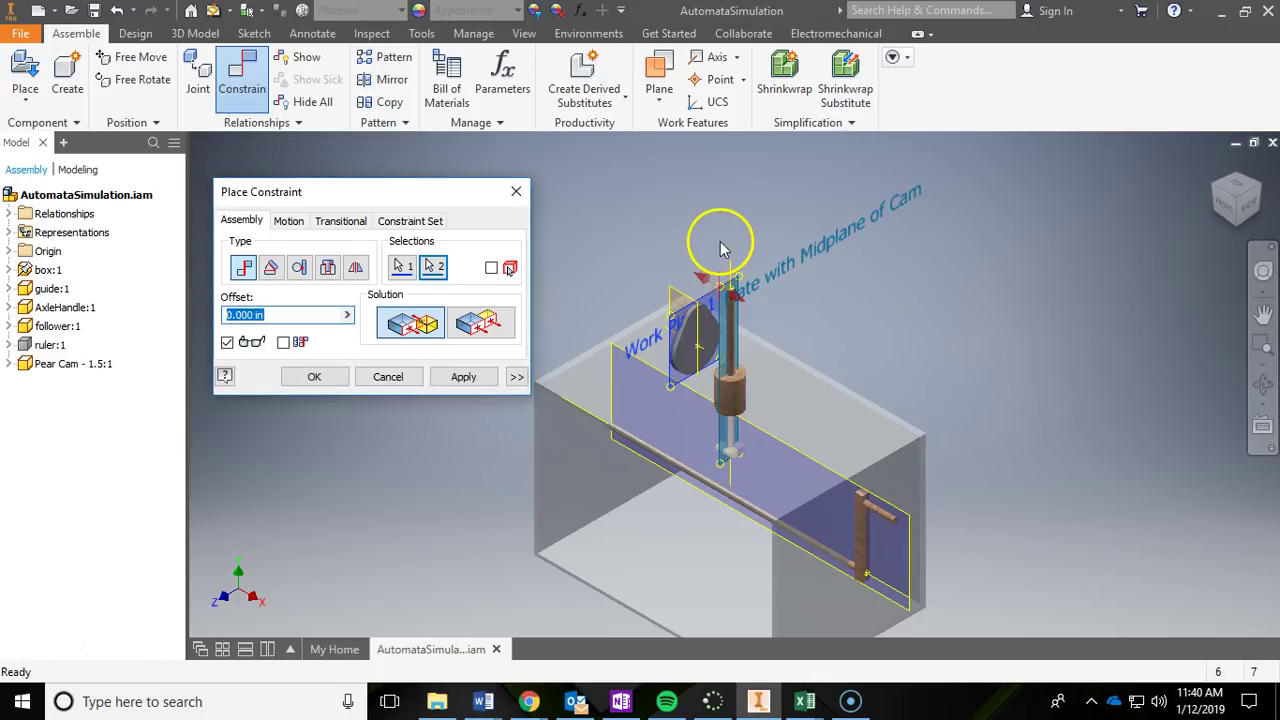
{"action": "middle_click_drag", "start_coordinate": [891, 257], "coordinate": [978, 252]}
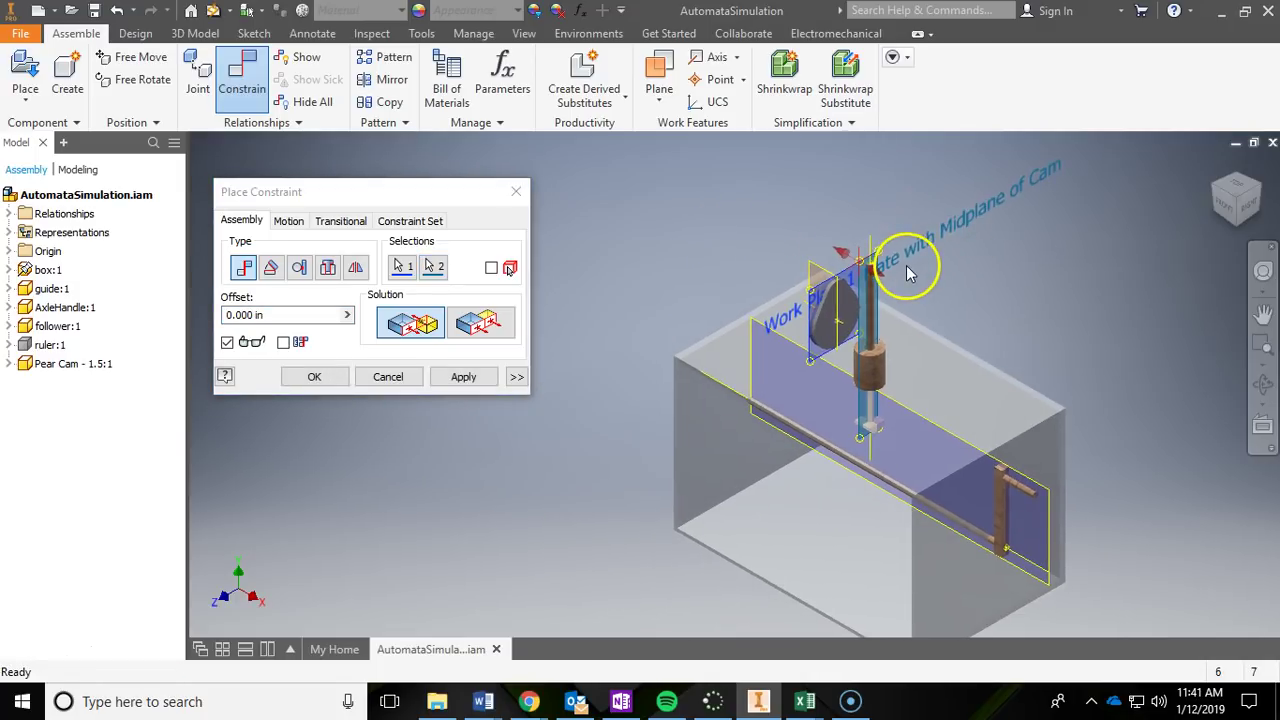
{"action": "scroll", "coordinate": [908, 272], "scroll_direction": "up", "scroll_amount": 3}
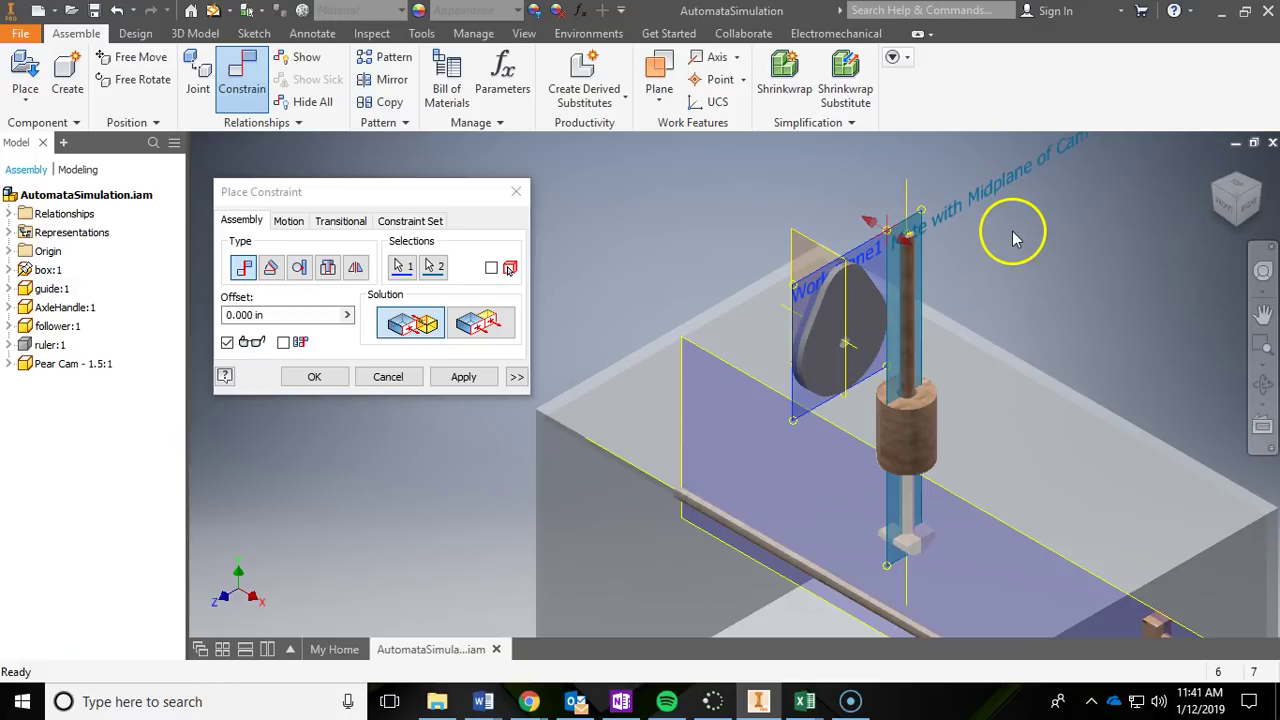
{"action": "left_click", "coordinate": [463, 381]}
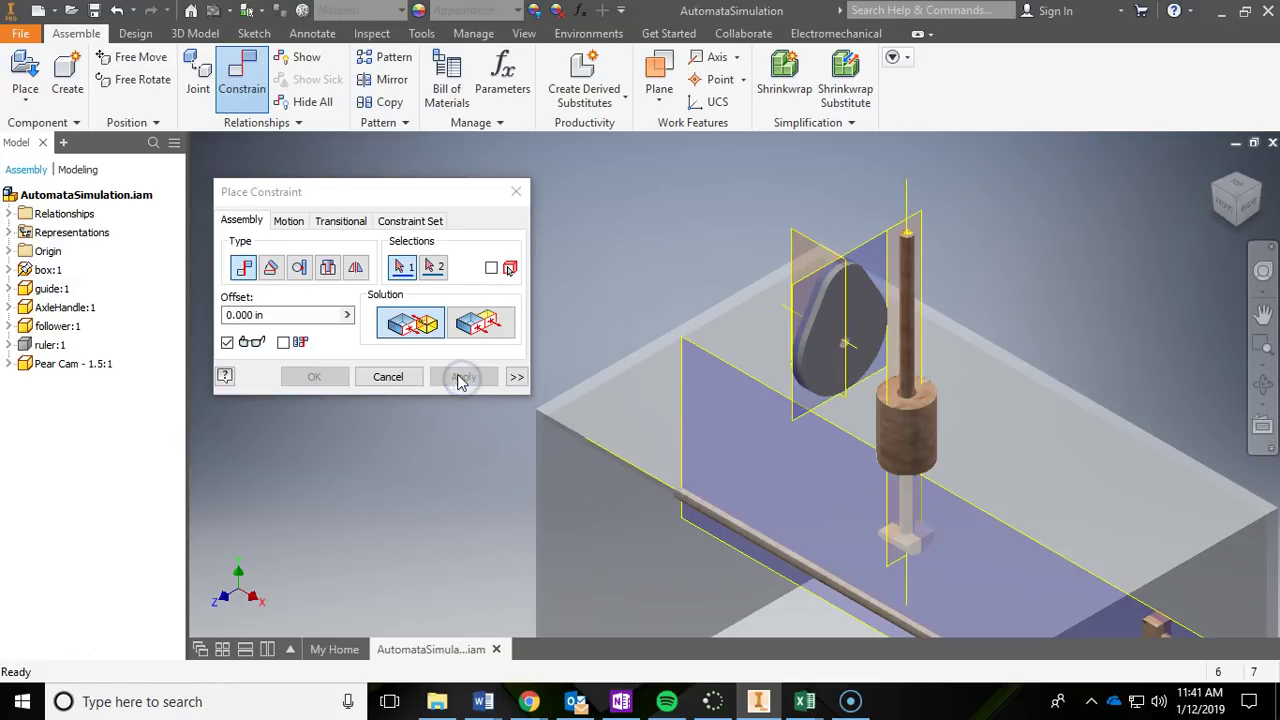
{"action": "left_click", "coordinate": [459, 378]}
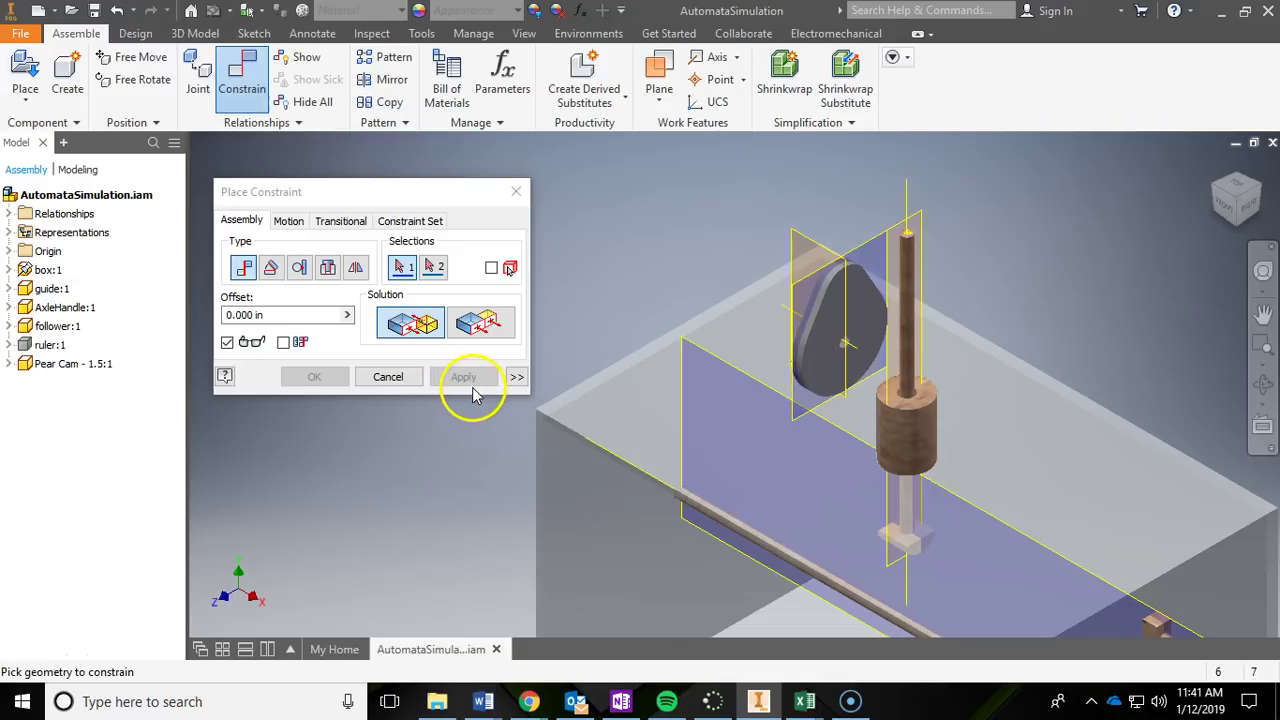
Mate the pear cam's center axis with the axle's axis at 0.000 in offset and apply the constraint
{"action": "middle_click_drag", "start_coordinate": [659, 249], "coordinate": [572, 112]}
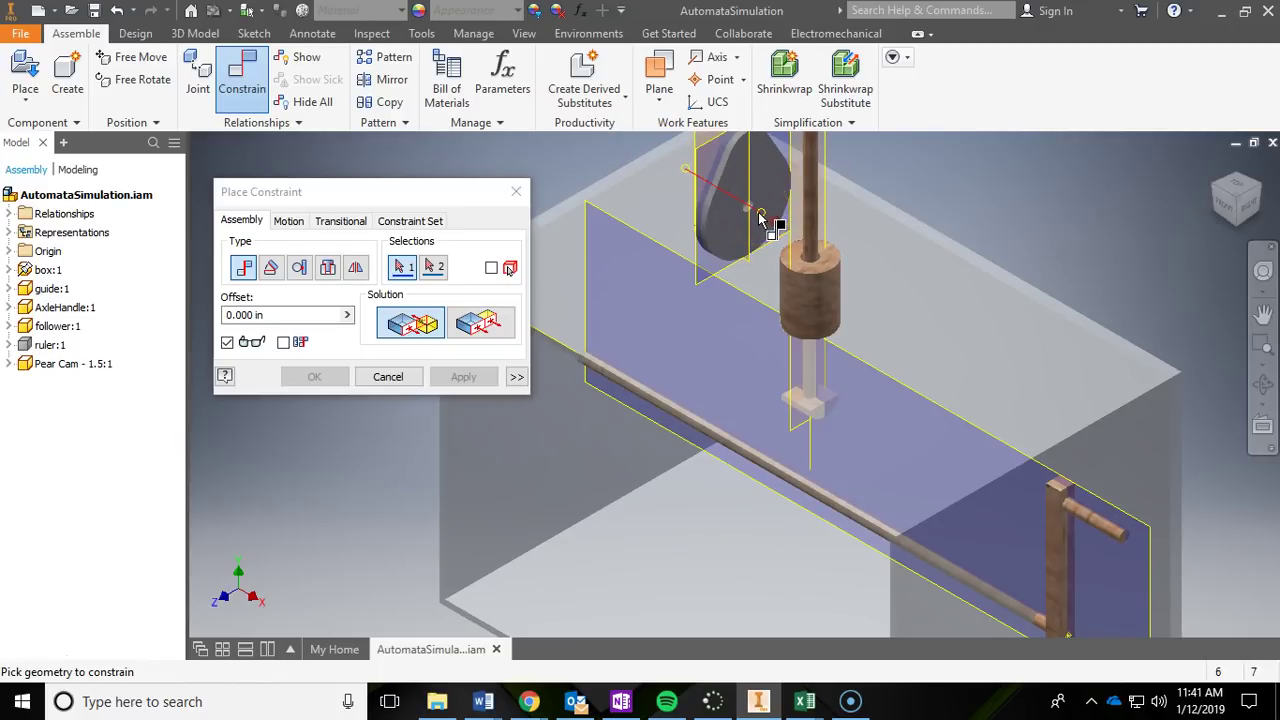
{"action": "middle_click_drag", "start_coordinate": [829, 277], "coordinate": [903, 457]}
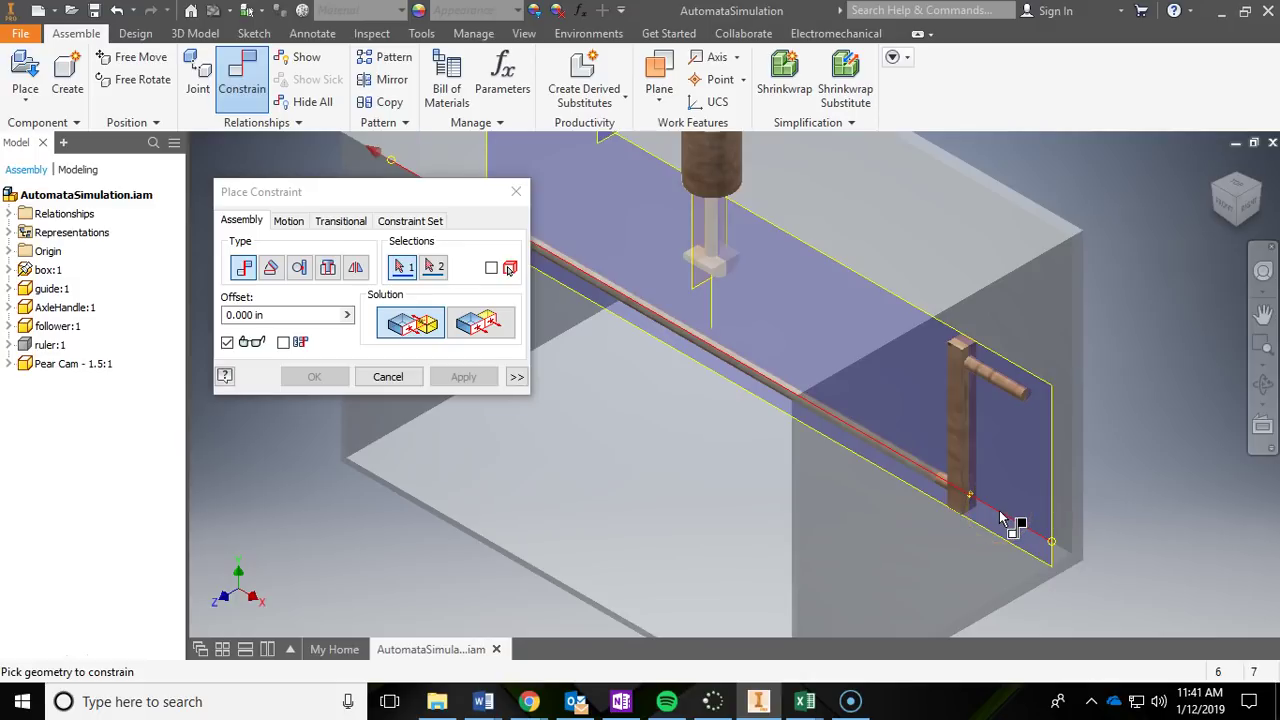
{"action": "middle_click_drag", "start_coordinate": [1194, 386], "coordinate": [1232, 588]}
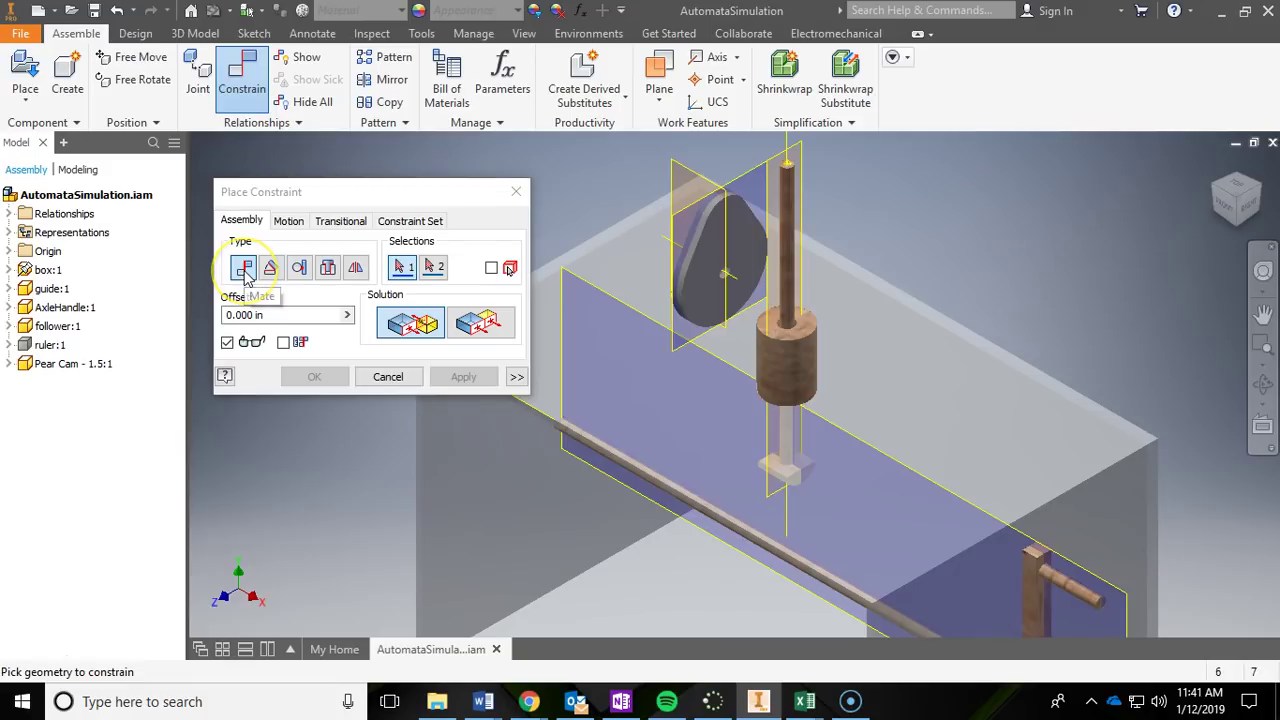
{"action": "left_click", "coordinate": [737, 283]}
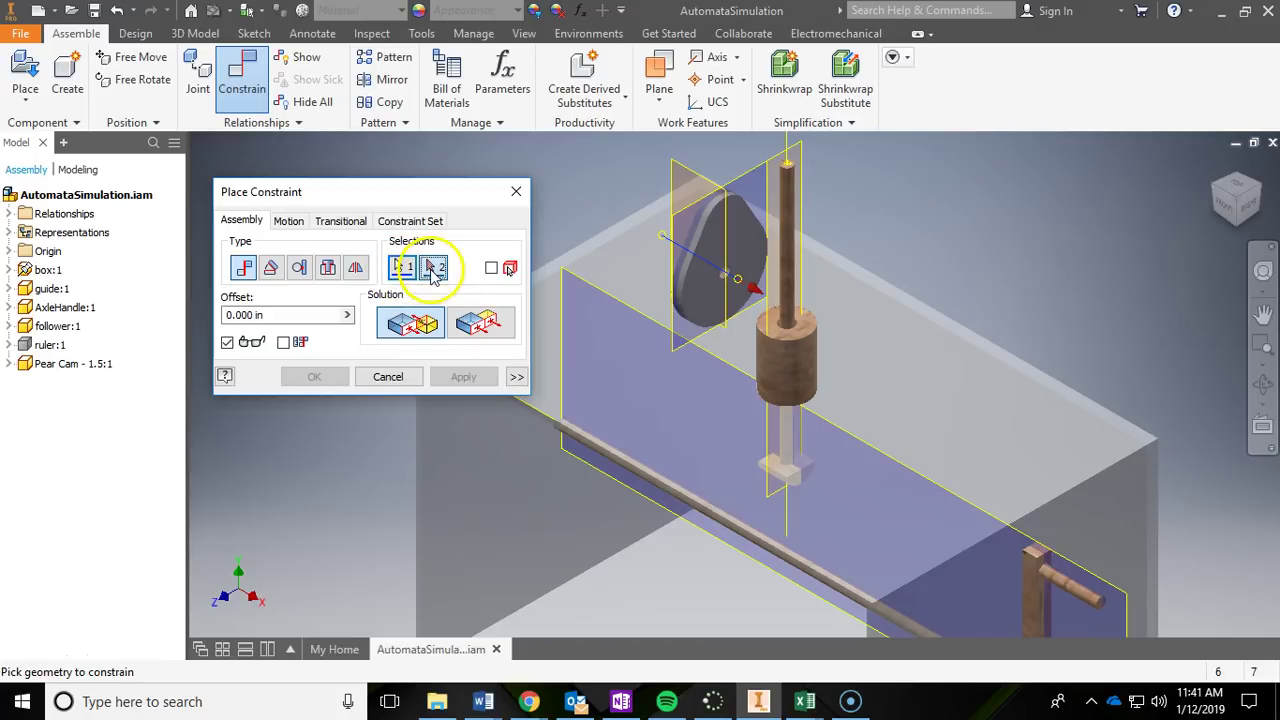
{"action": "middle_click_drag", "start_coordinate": [909, 309], "coordinate": [918, 440]}
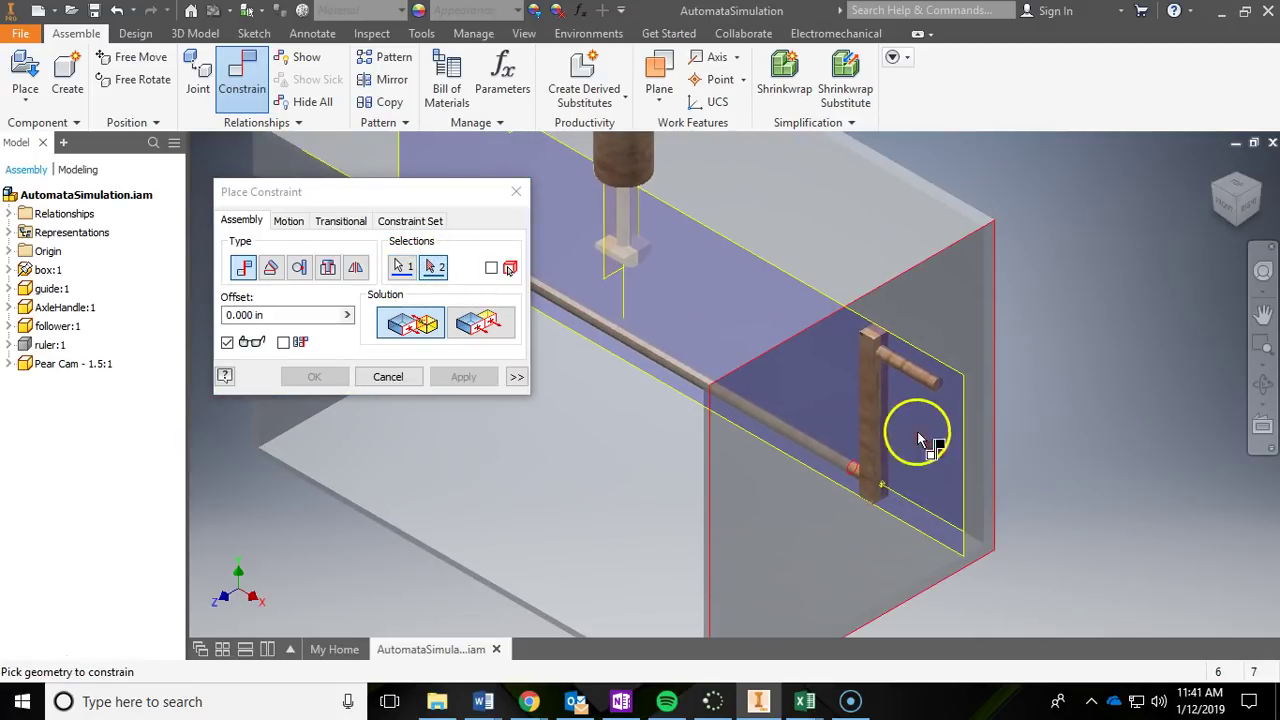
{"action": "left_click", "coordinate": [916, 502]}
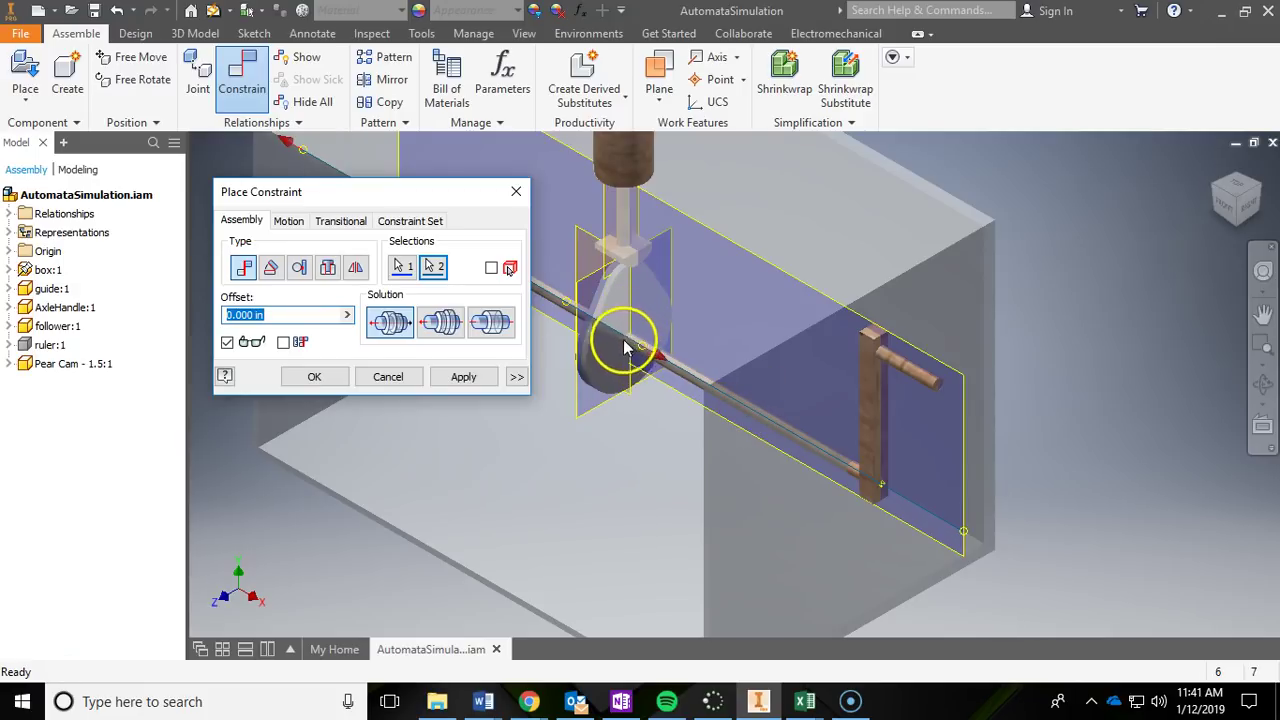
{"action": "left_click", "coordinate": [463, 380]}
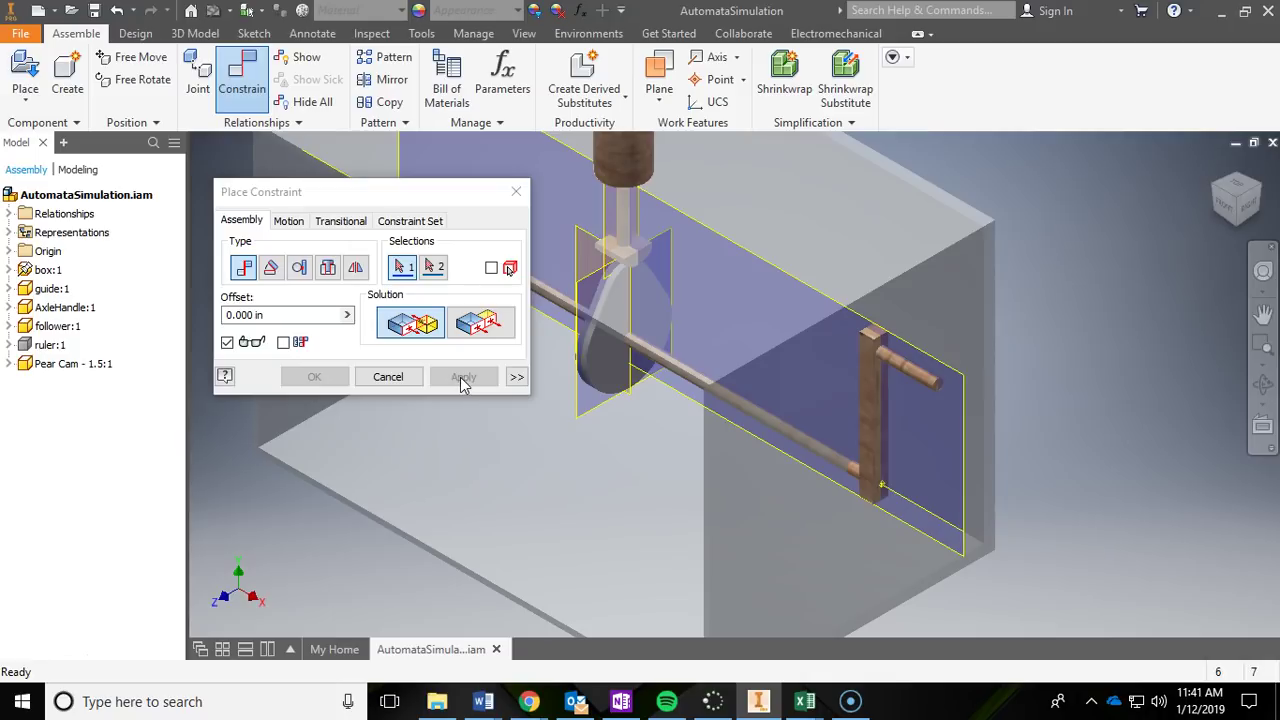
Mate the pear cam's Work Plane2 with the axle handle's Work Plane1 at 0.000 in offset, and finish constraining
{"action": "middle_click_drag", "start_coordinate": [680, 457], "coordinate": [814, 557]}
{"action": "left_click", "coordinate": [760, 470]}
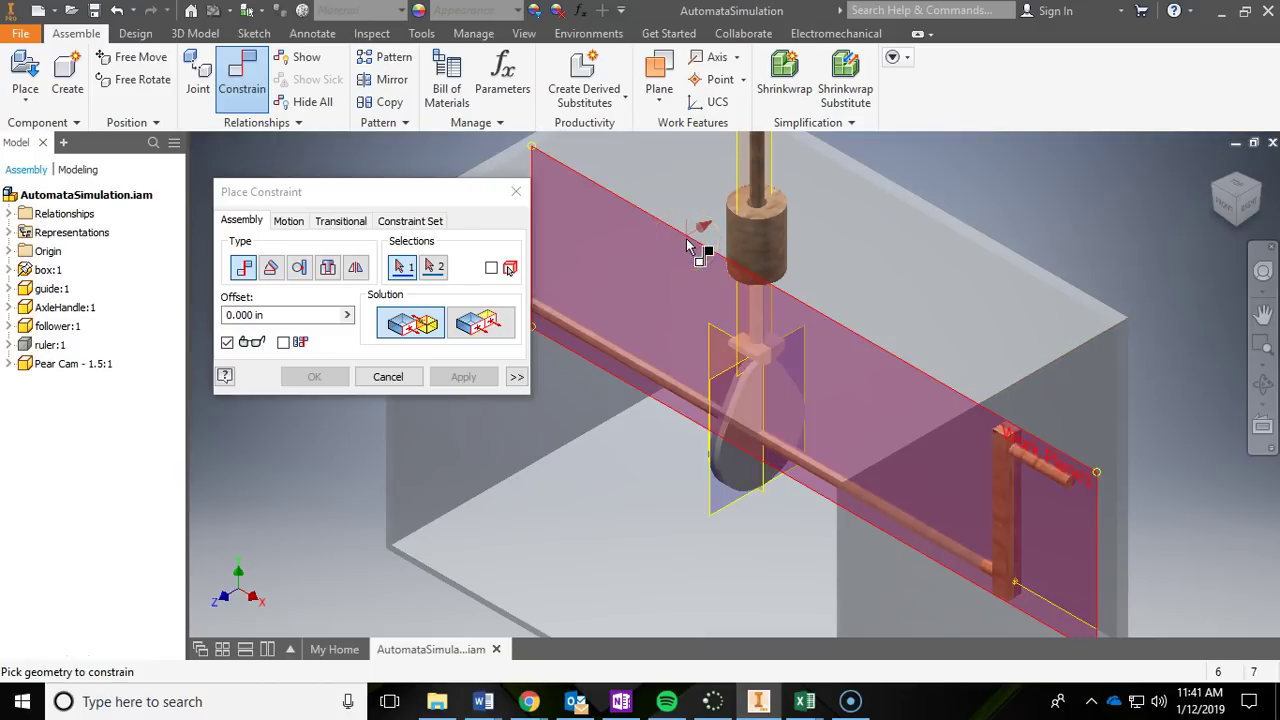
{"action": "left_click", "coordinate": [716, 277]}
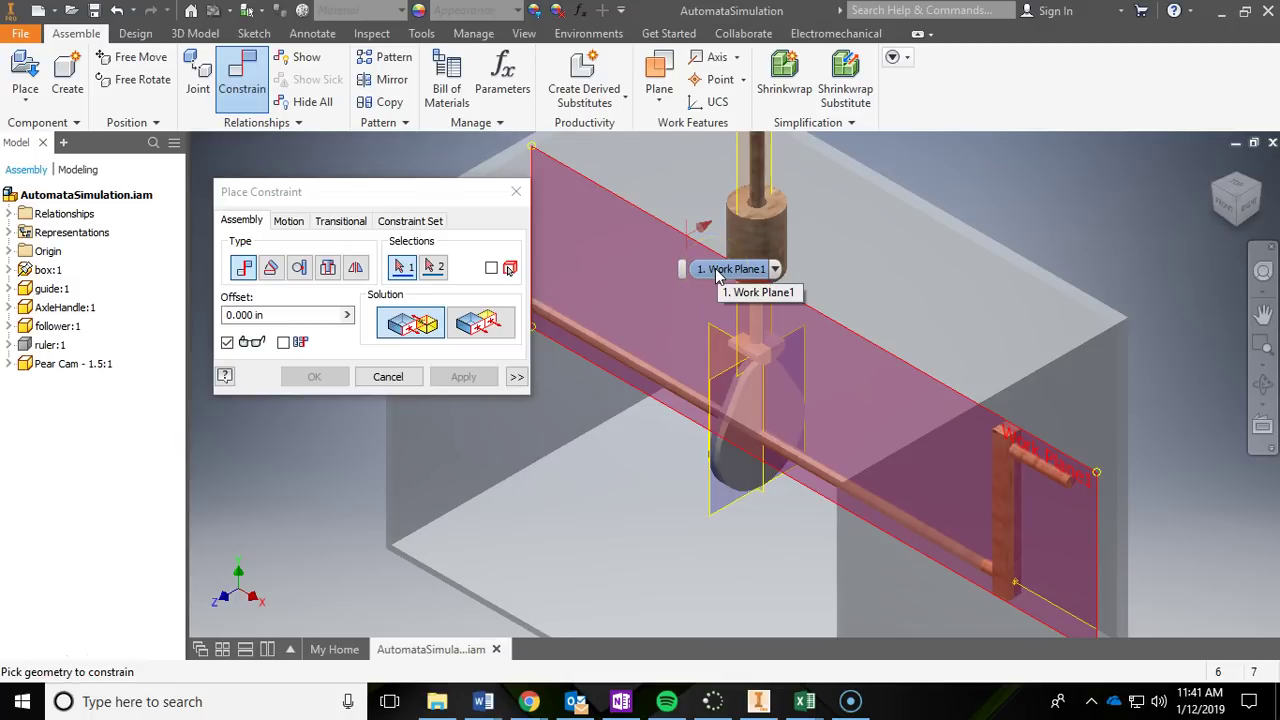
{"action": "left_click", "coordinate": [716, 277]}
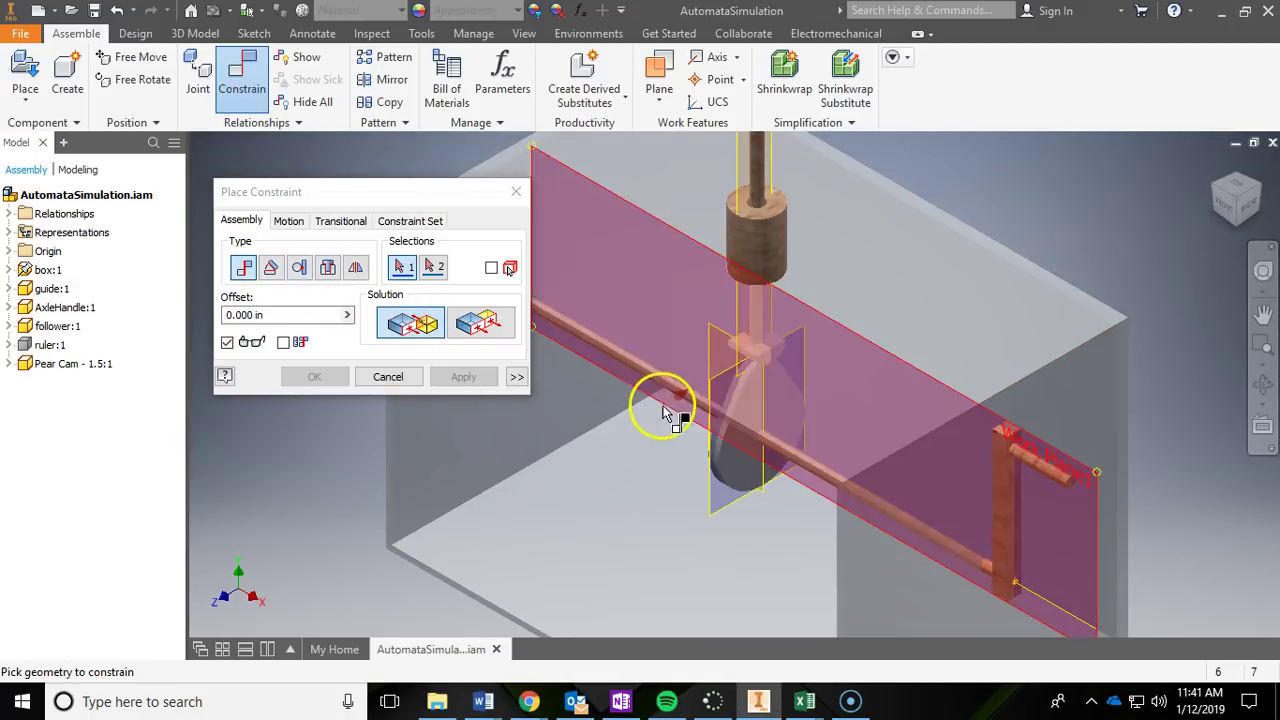
{"action": "scroll", "coordinate": [660, 456], "scroll_direction": "up", "scroll_amount": 3}
{"action": "middle_click_drag", "start_coordinate": [629, 466], "coordinate": [800, 400], "text": "shift"}
{"action": "scroll", "coordinate": [751, 426], "scroll_direction": "down", "scroll_amount": 5}
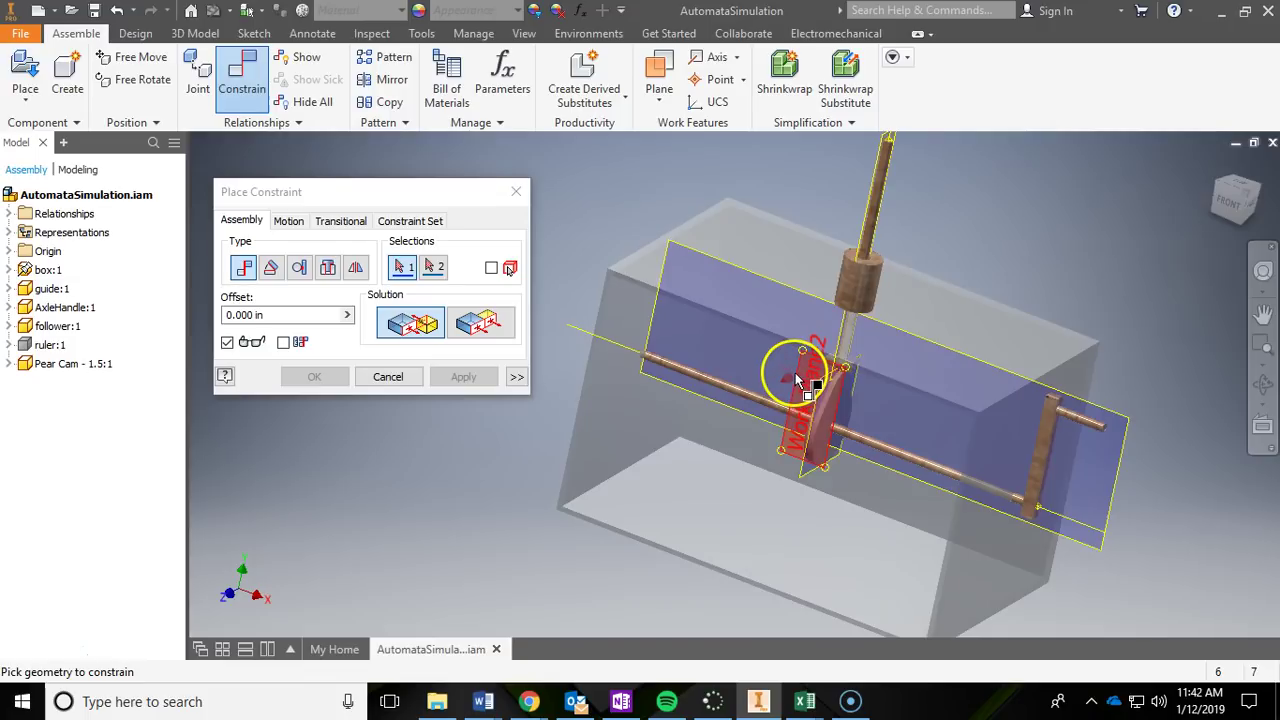
{"action": "left_click", "coordinate": [797, 381]}
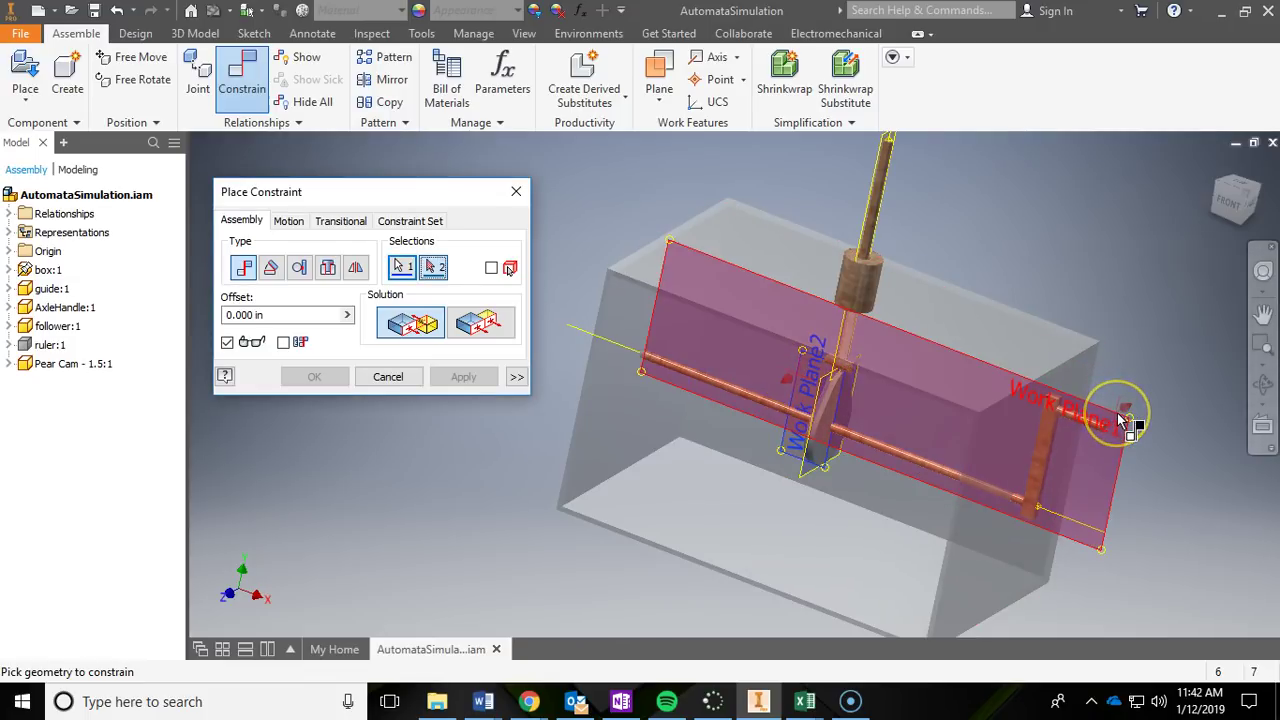
{"action": "left_click", "coordinate": [1119, 419]}
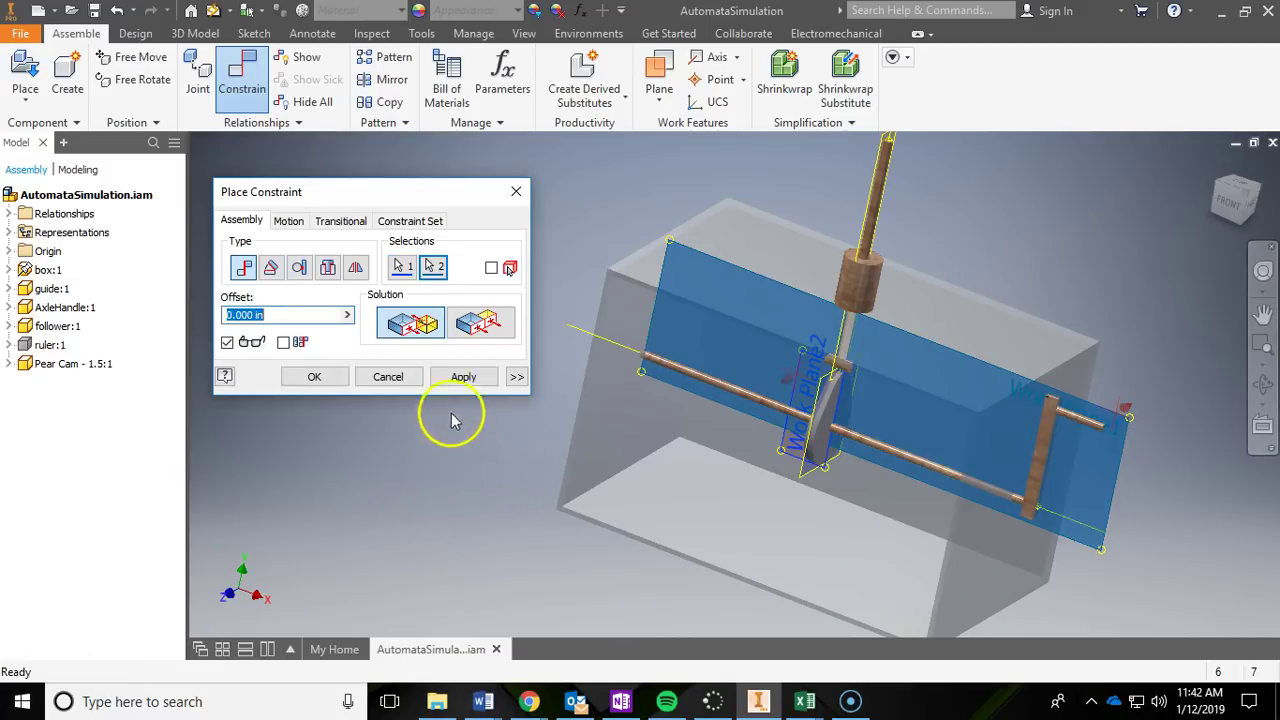
{"action": "left_click", "coordinate": [466, 379]}
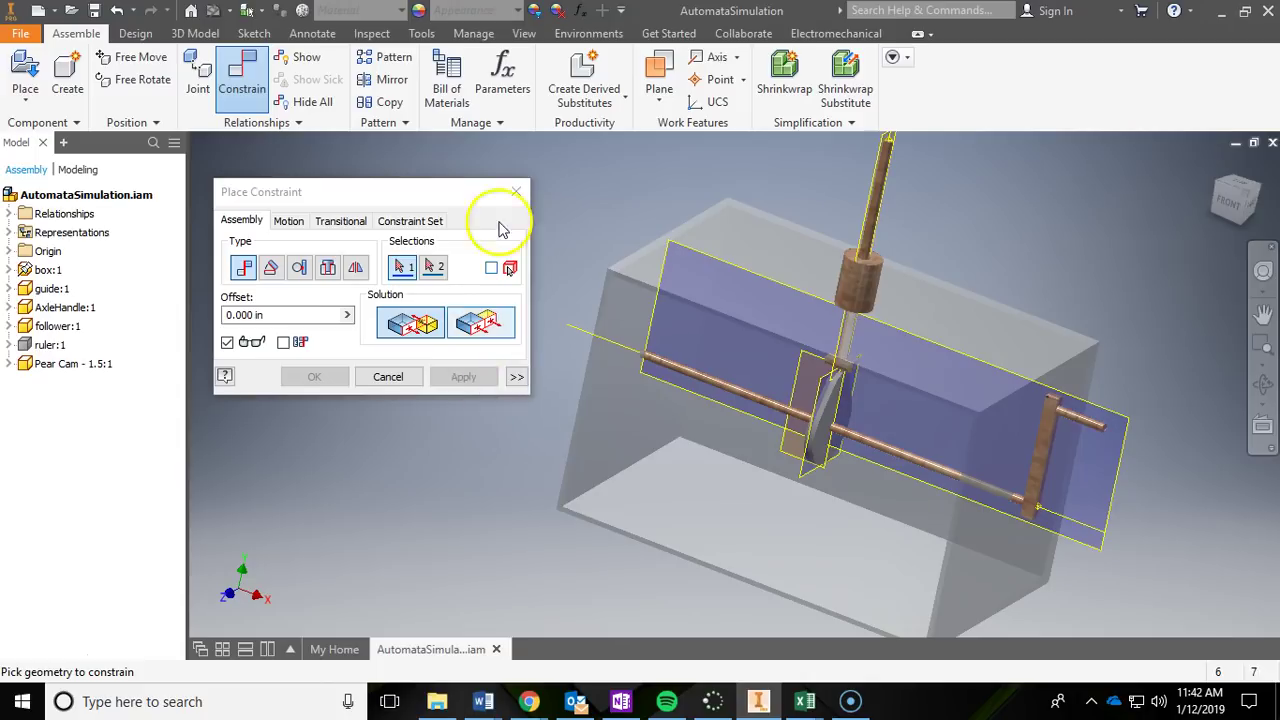
{"action": "left_click", "coordinate": [516, 193]}
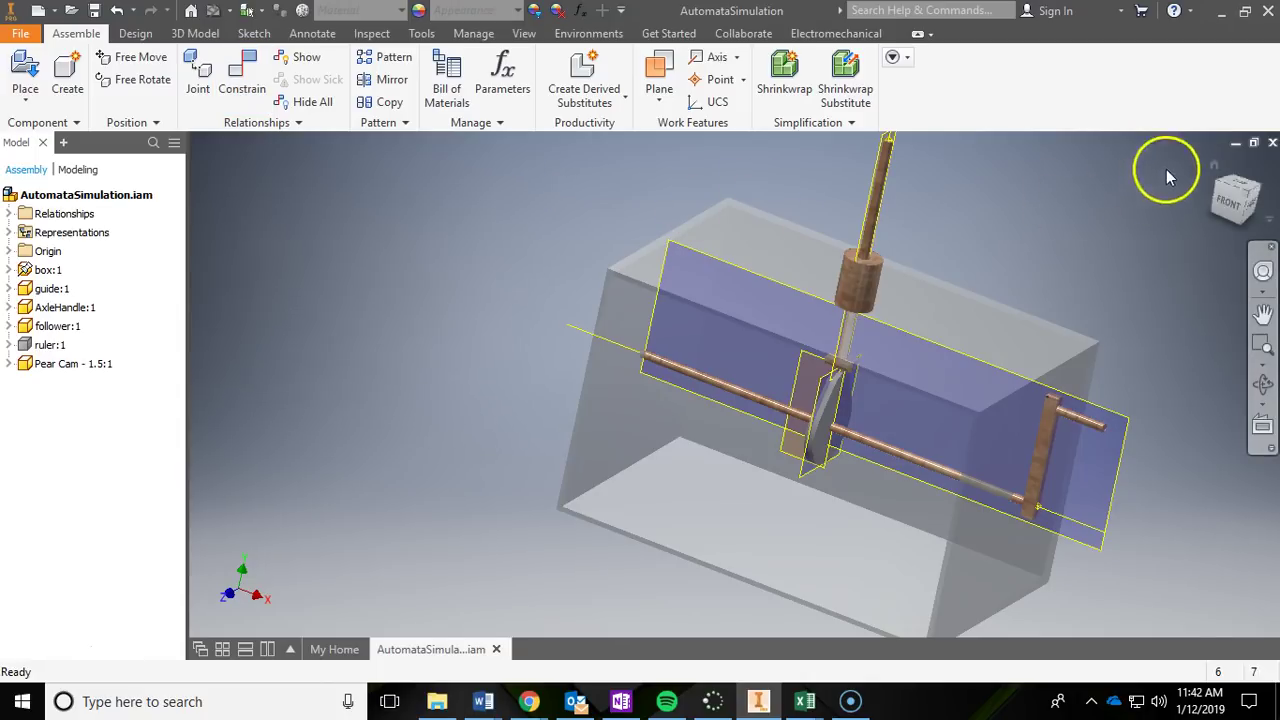
Swing the axle handle away from vertical to test whether the pear cam turns with it, and undo the movement
{"action": "left_click", "coordinate": [1217, 168]}
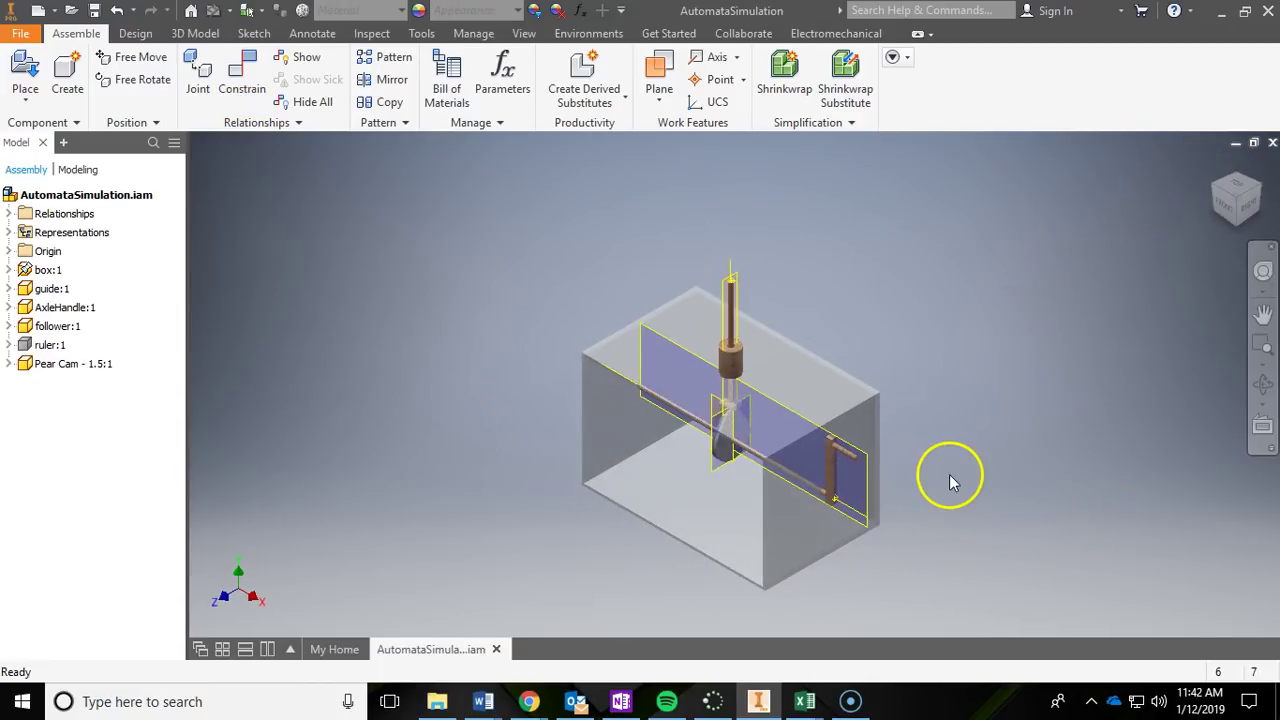
{"action": "scroll", "coordinate": [951, 480], "scroll_direction": "up", "scroll_amount": 3}
{"action": "middle_click_drag", "start_coordinate": [951, 480], "coordinate": [1014, 397]}
{"action": "left_click", "coordinate": [816, 378]}
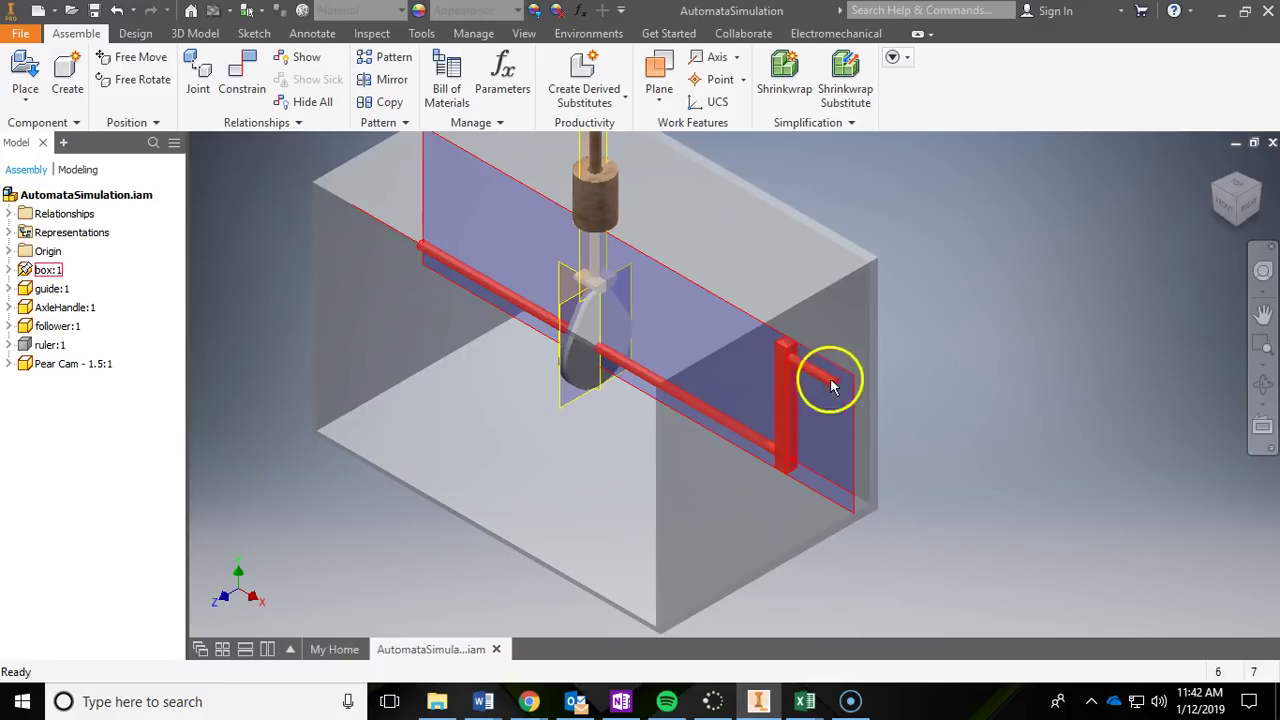
{"action": "left_click_drag", "start_coordinate": [818, 373], "coordinate": [1034, 271]}
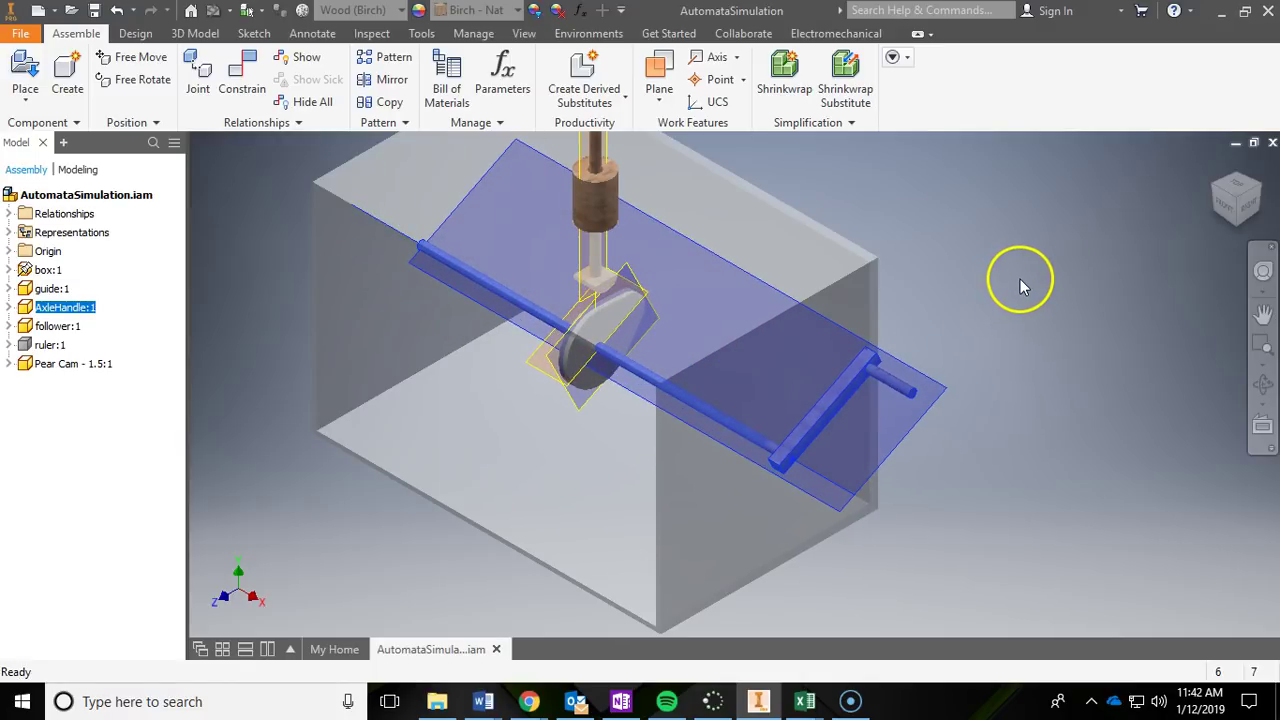
{"action": "left_click", "coordinate": [1020, 287]}
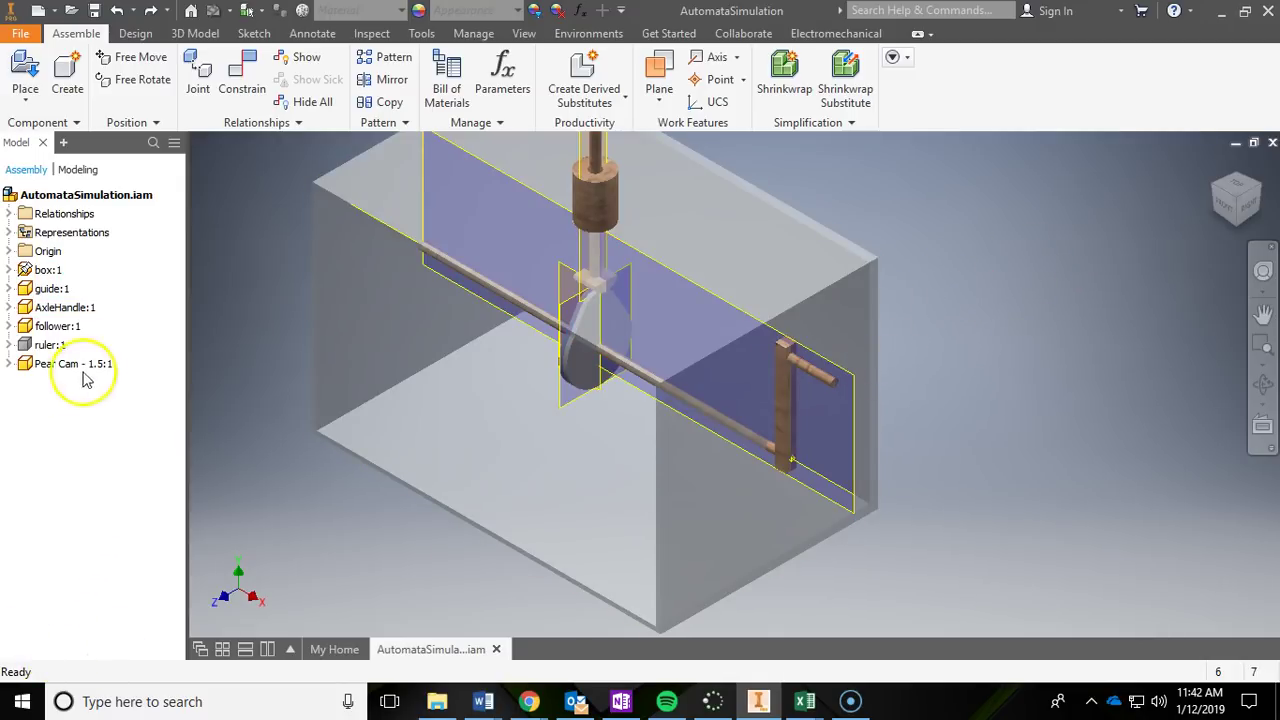
Save the assembly and hide the box component
{"action": "left_click", "coordinate": [94, 11]}
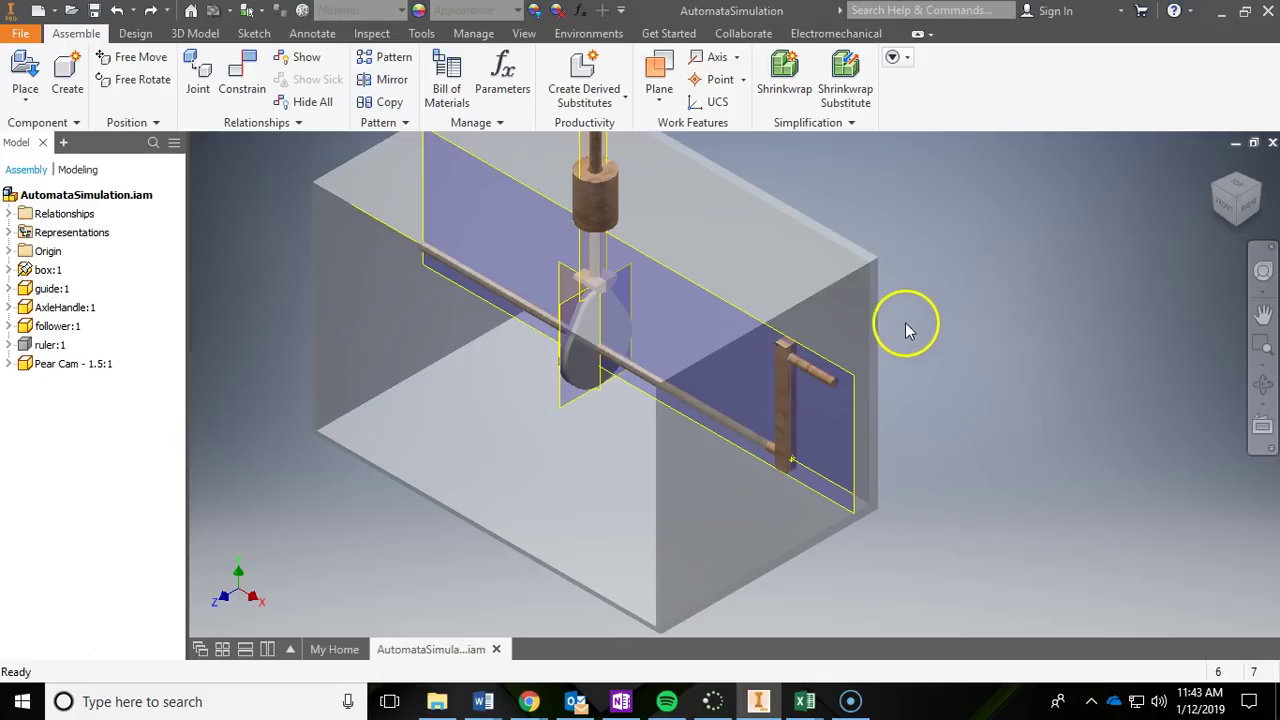
{"action": "scroll", "coordinate": [950, 362], "scroll_direction": "down", "scroll_amount": 4}
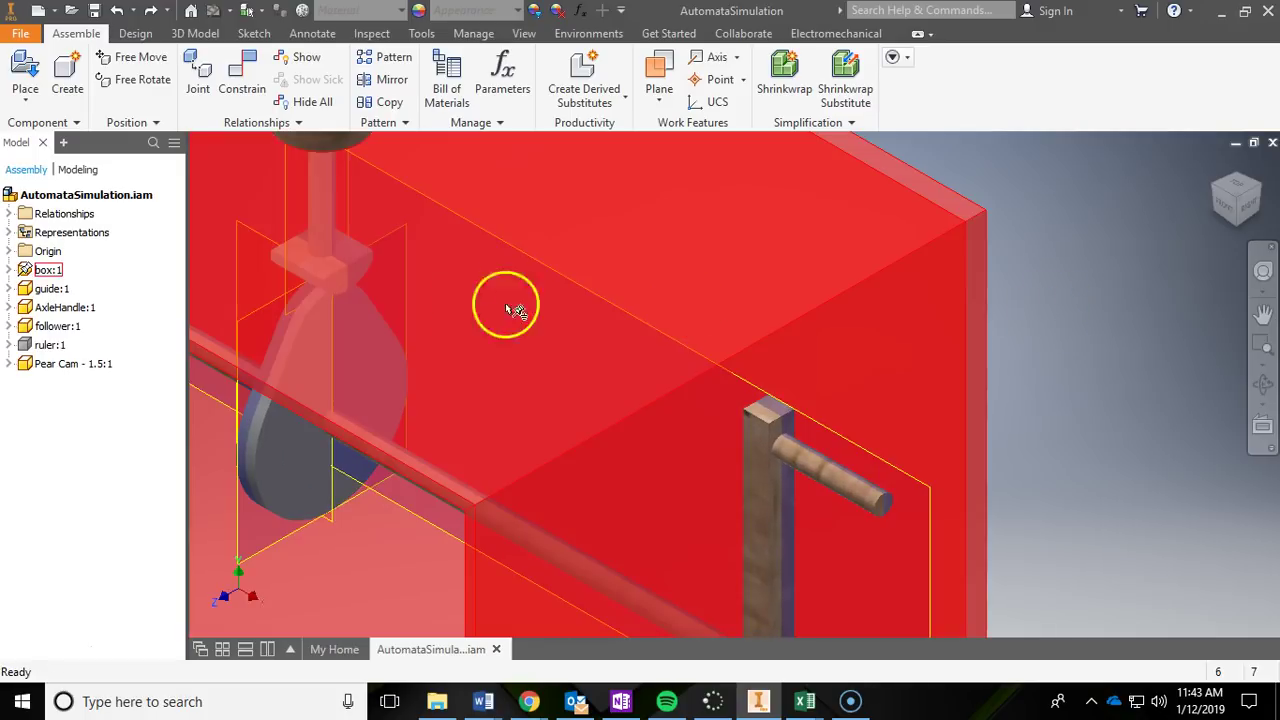
{"action": "scroll", "coordinate": [1122, 403], "scroll_direction": "up", "scroll_amount": 3}
{"action": "scroll", "coordinate": [1122, 403], "scroll_direction": "up", "scroll_amount": 3}
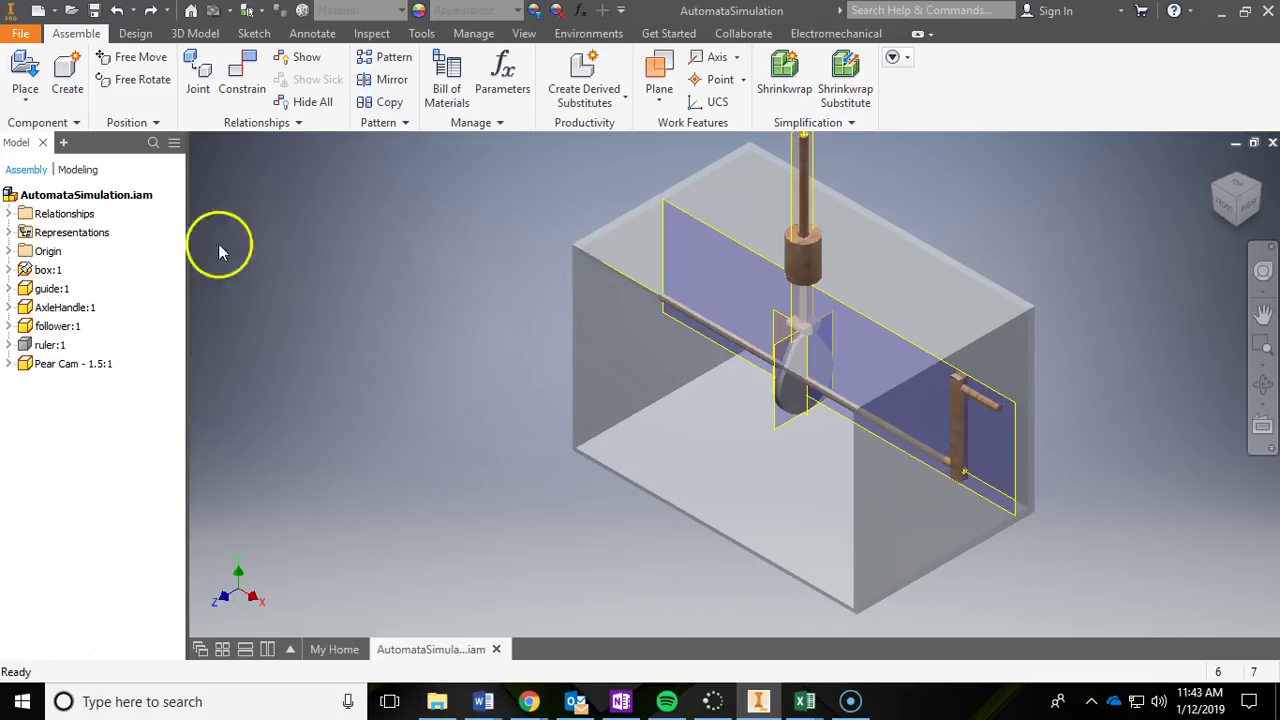
{"action": "right_click", "coordinate": [30, 272]}
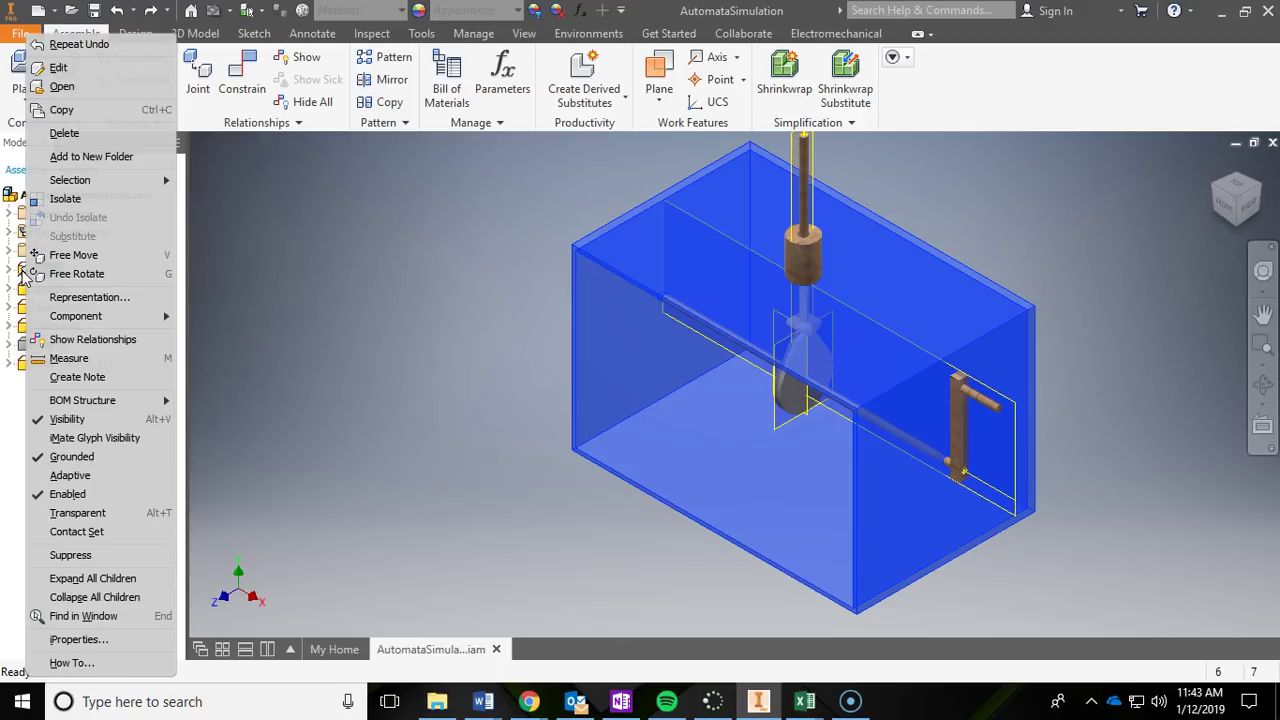
{"action": "left_click", "coordinate": [87, 419]}
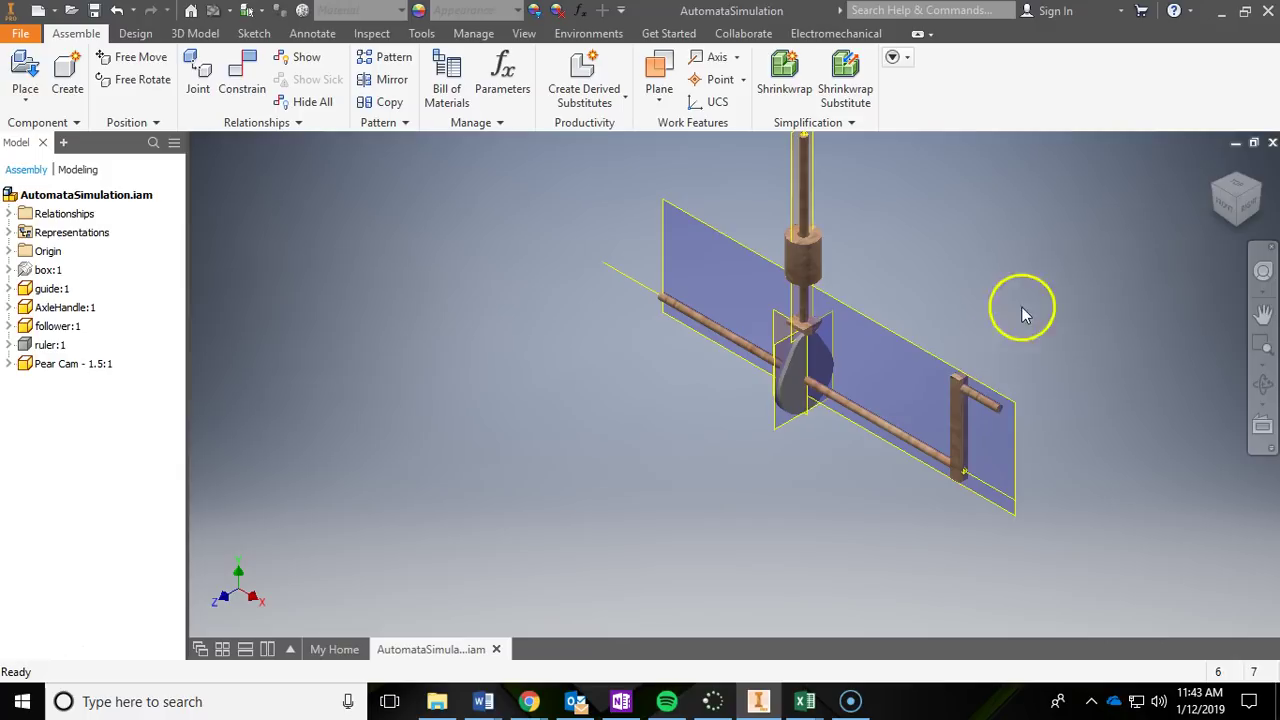
Examine the pear cam's edge and the follower's curved underside where they should make contact
{"action": "middle_click_drag", "start_coordinate": [1031, 337], "coordinate": [944, 358]}
{"action": "scroll", "coordinate": [924, 351], "scroll_direction": "down", "scroll_amount": 3}
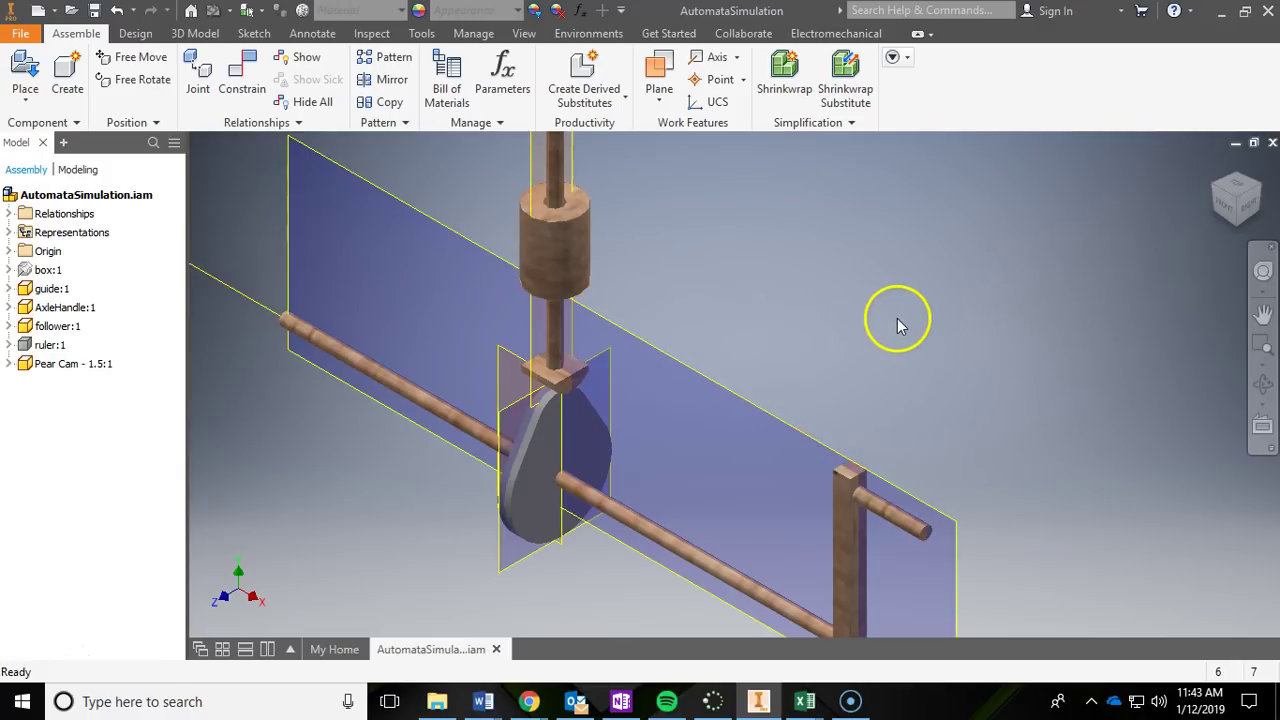
{"action": "middle_click_drag", "start_coordinate": [891, 323], "coordinate": [982, 278]}
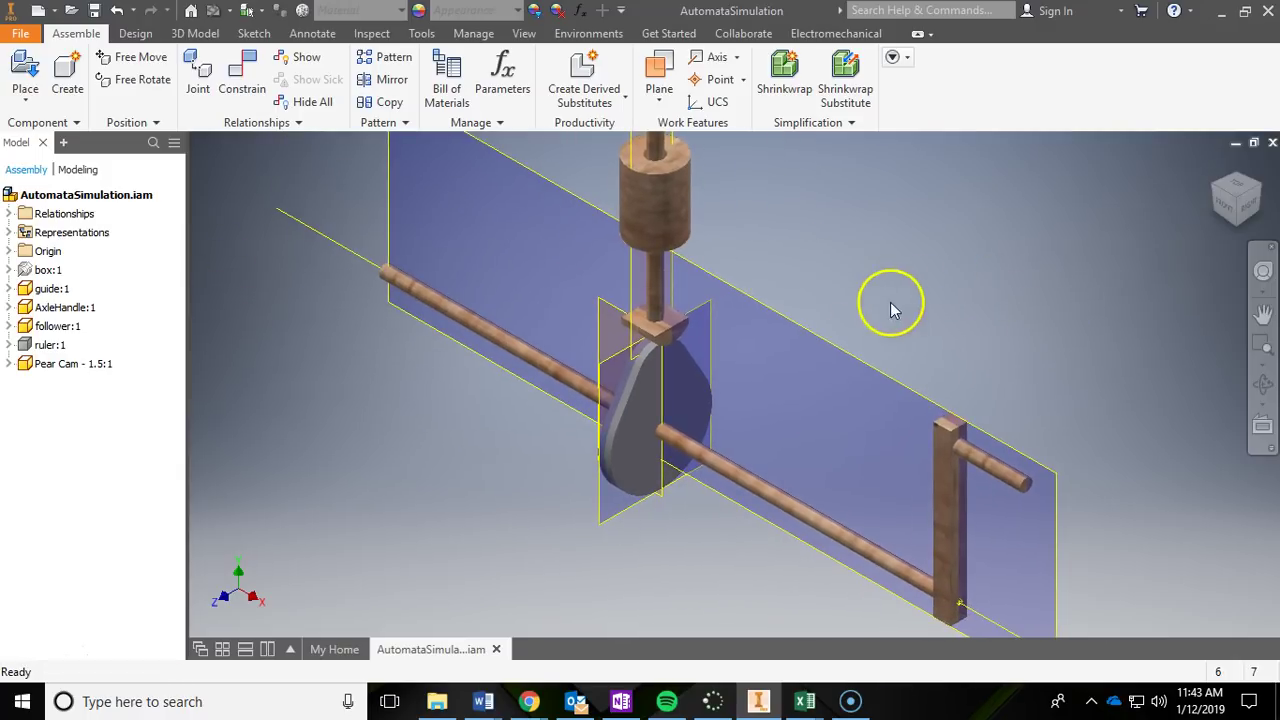
{"action": "middle_click_drag", "start_coordinate": [903, 289], "coordinate": [915, 263], "text": "shift"}
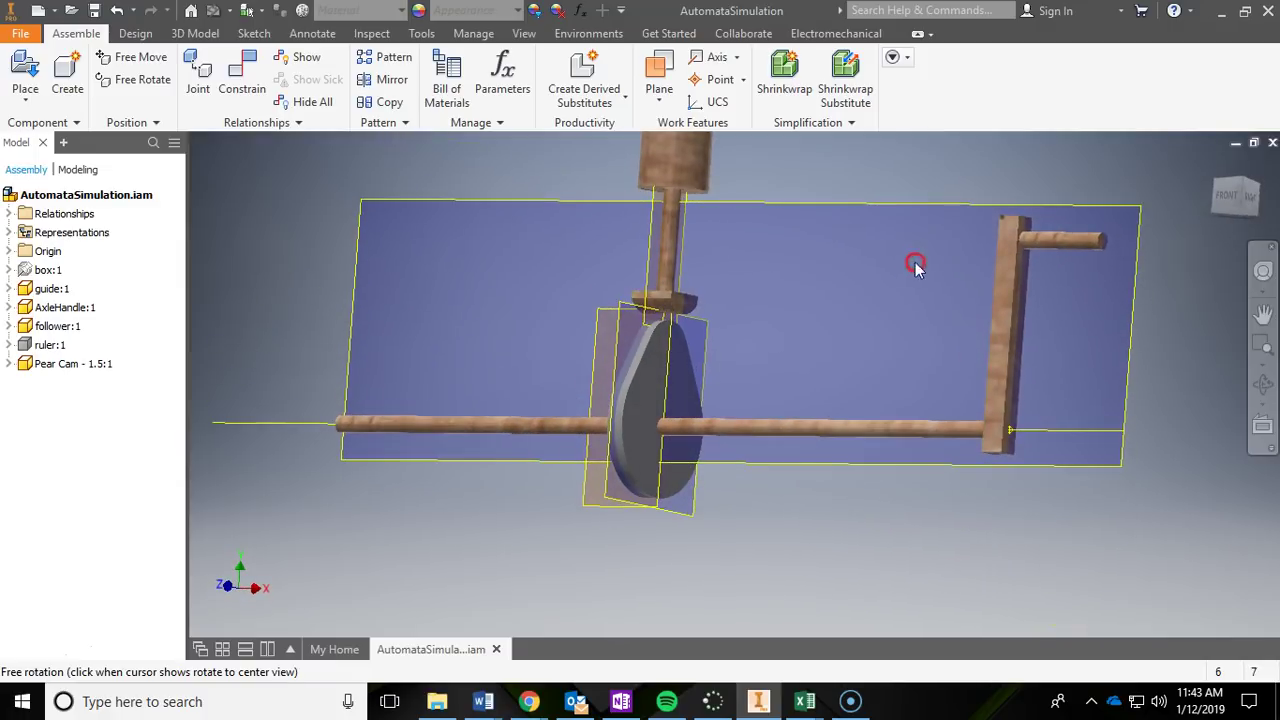
{"action": "scroll", "coordinate": [800, 300], "scroll_direction": "down", "scroll_amount": 3}
{"action": "middle_click_drag", "start_coordinate": [800, 302], "coordinate": [820, 300]}
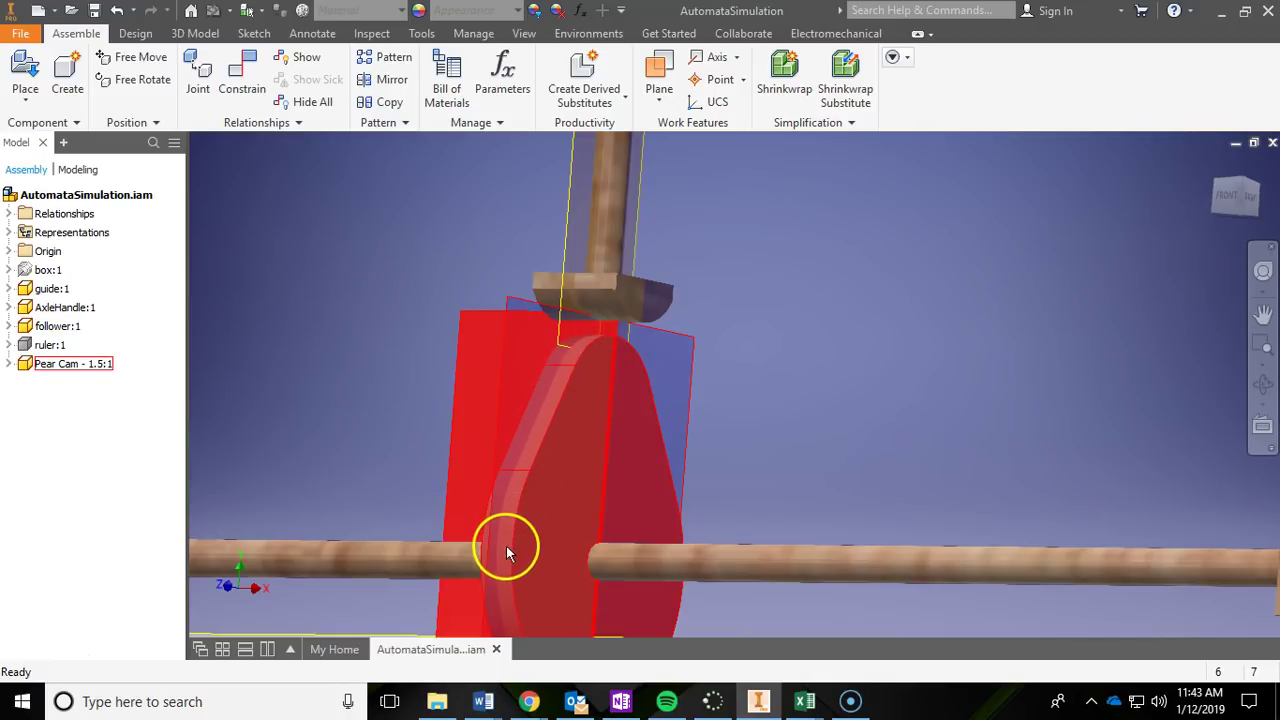
{"action": "scroll", "coordinate": [506, 546], "scroll_direction": "up", "scroll_amount": 3}
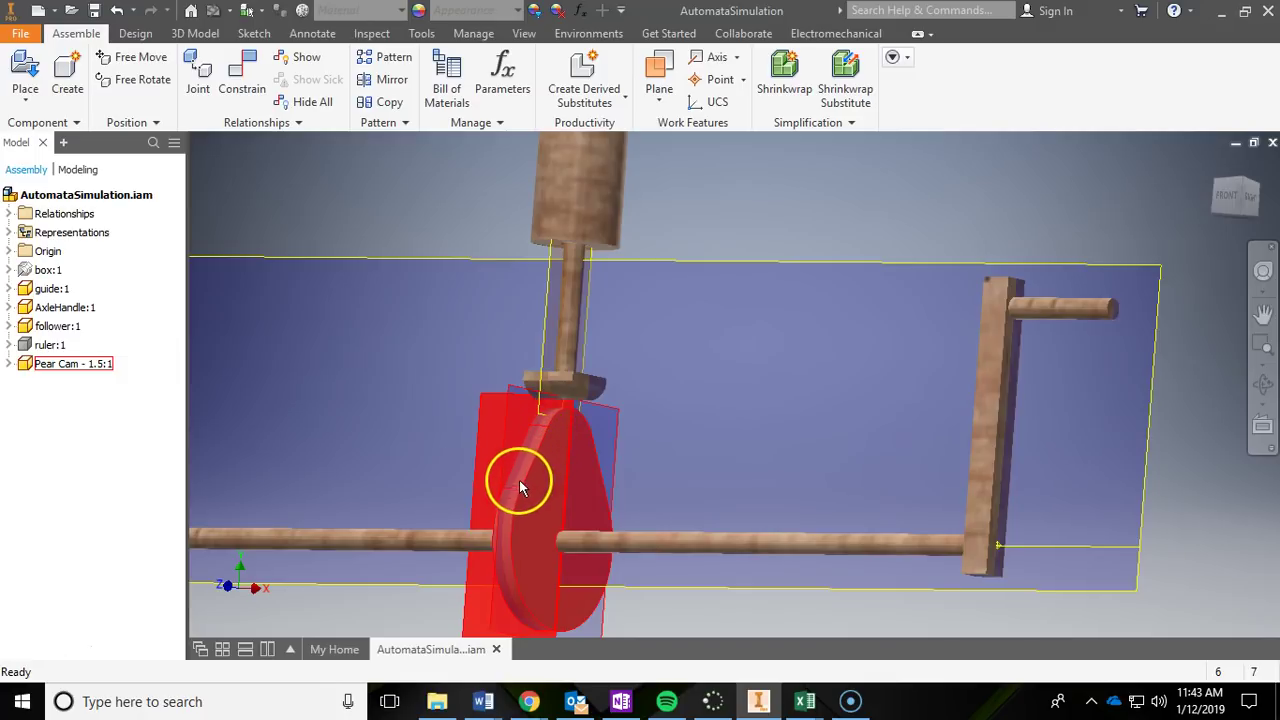
{"action": "middle_click_drag", "start_coordinate": [511, 583], "coordinate": [851, 266], "text": "shift"}
Place a transitional constraint between the follower's curved underside and the rounded tip face of the pear cam's edge, and finish constraining
{"action": "left_click", "coordinate": [232, 78]}
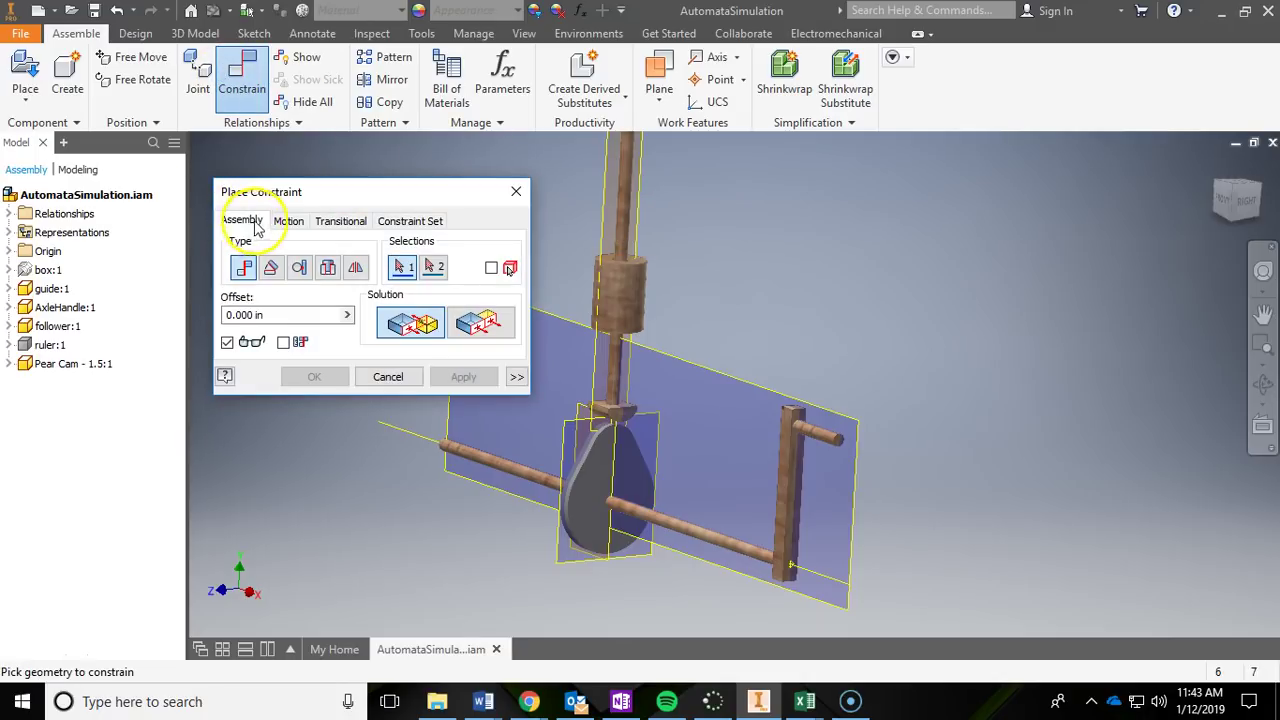
{"action": "left_click", "coordinate": [345, 224]}
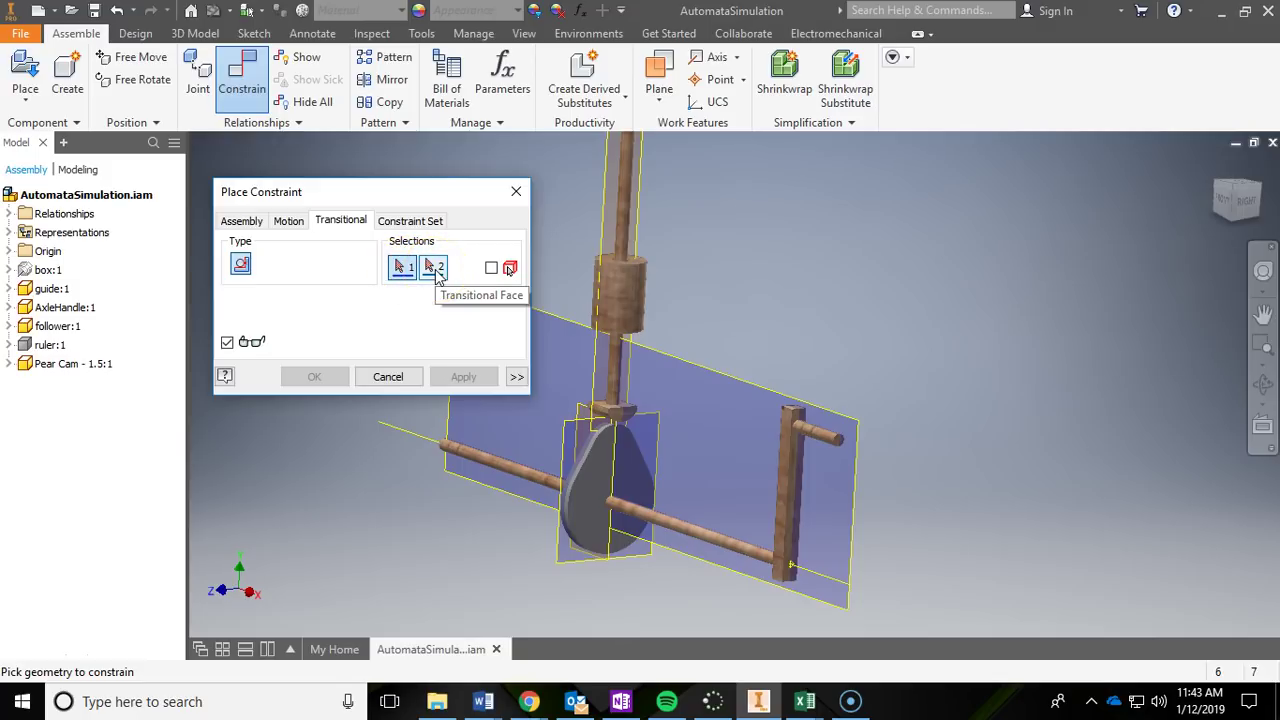
{"action": "middle_click_drag", "start_coordinate": [751, 285], "coordinate": [835, 246], "text": "shift"}
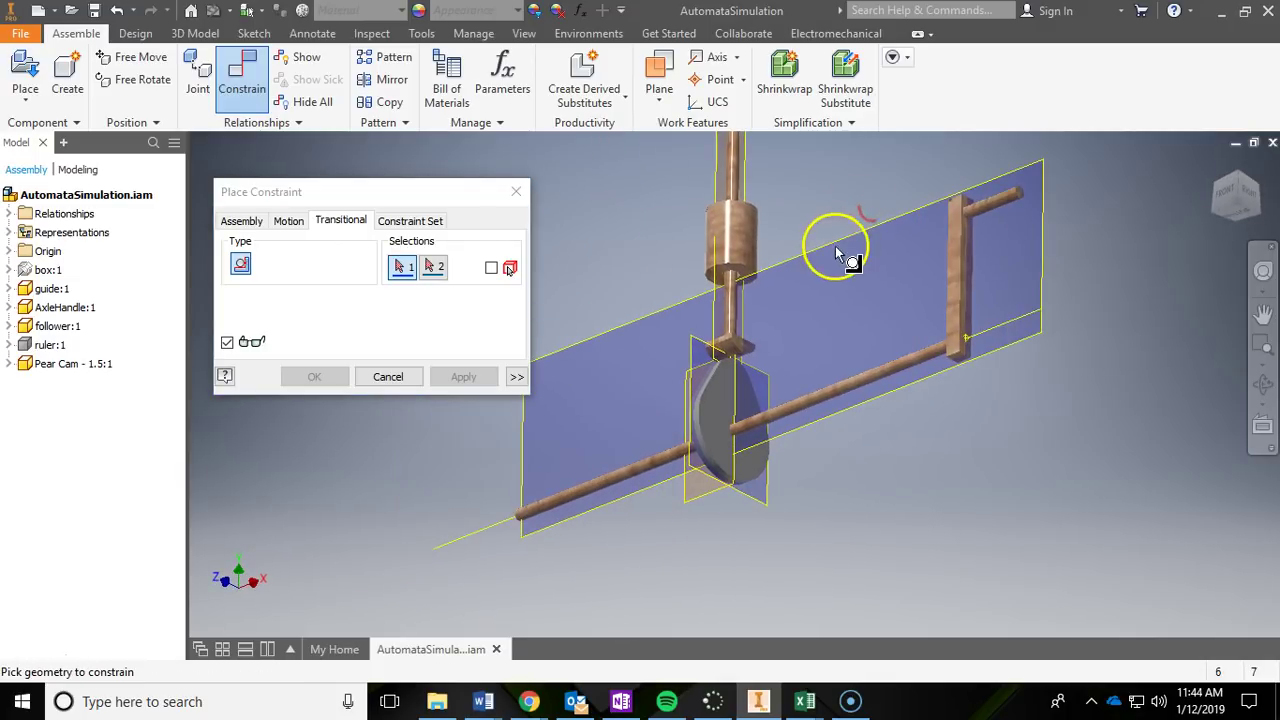
{"action": "scroll", "coordinate": [755, 330], "scroll_direction": "down", "scroll_amount": 4}
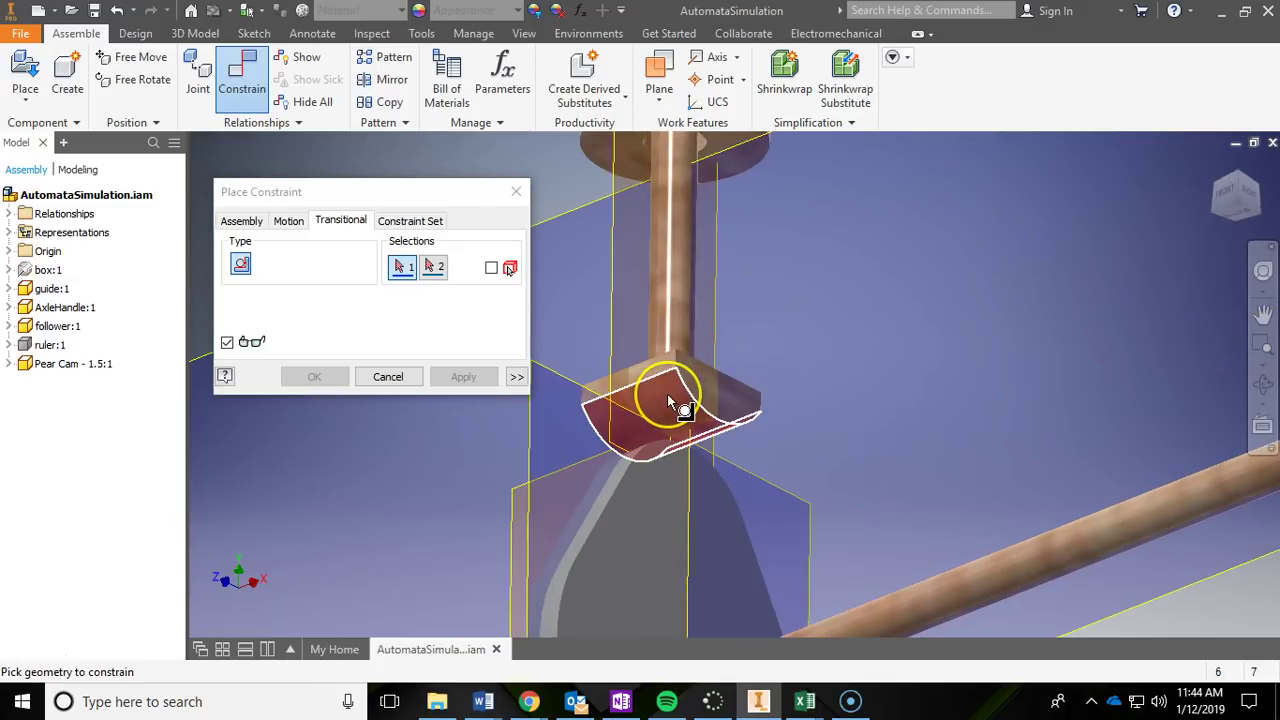
{"action": "left_click", "coordinate": [699, 428]}
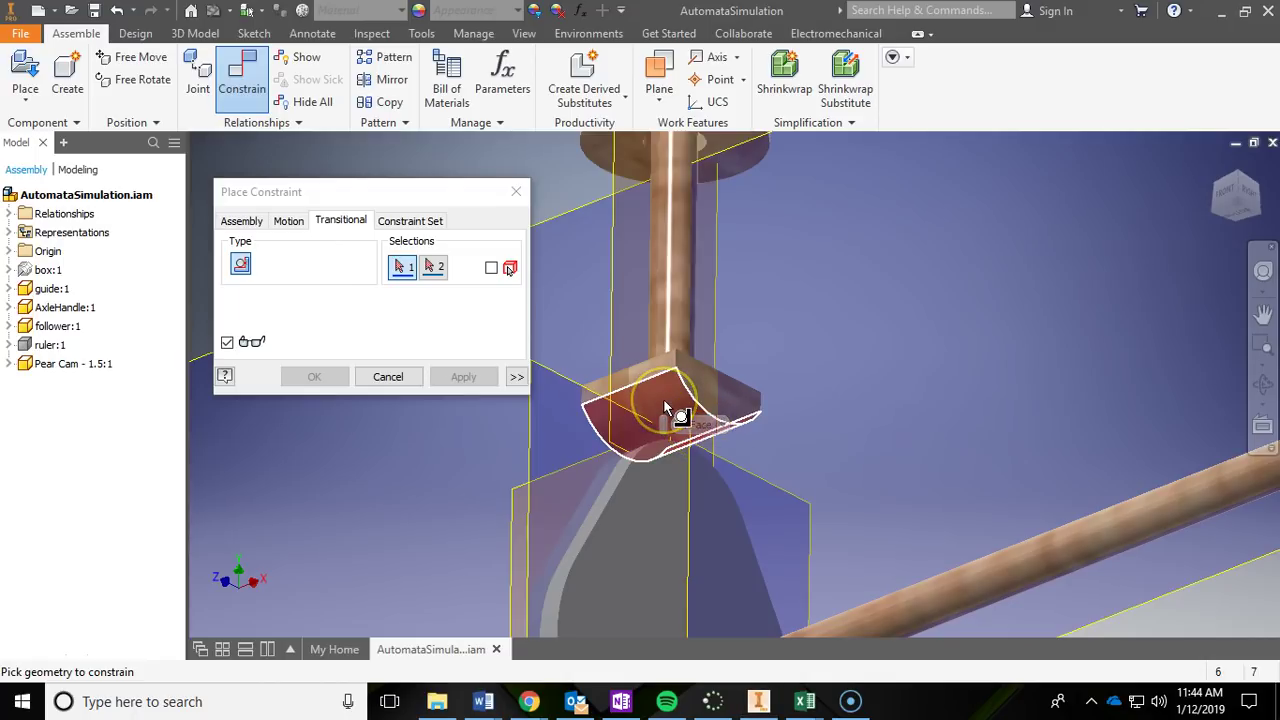
{"action": "left_click", "coordinate": [663, 400]}
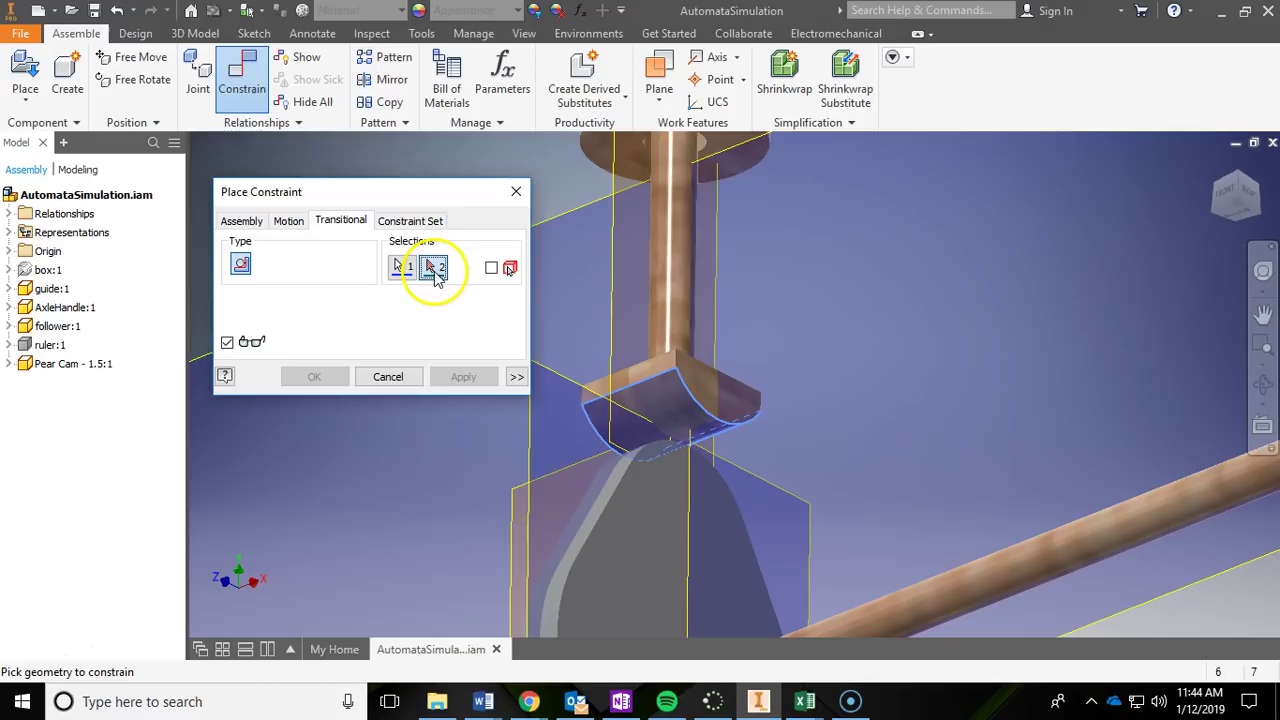
{"action": "middle_click_drag", "start_coordinate": [802, 435], "coordinate": [830, 450], "text": "shift"}
{"action": "middle_click_drag", "start_coordinate": [1089, 343], "coordinate": [827, 286]}
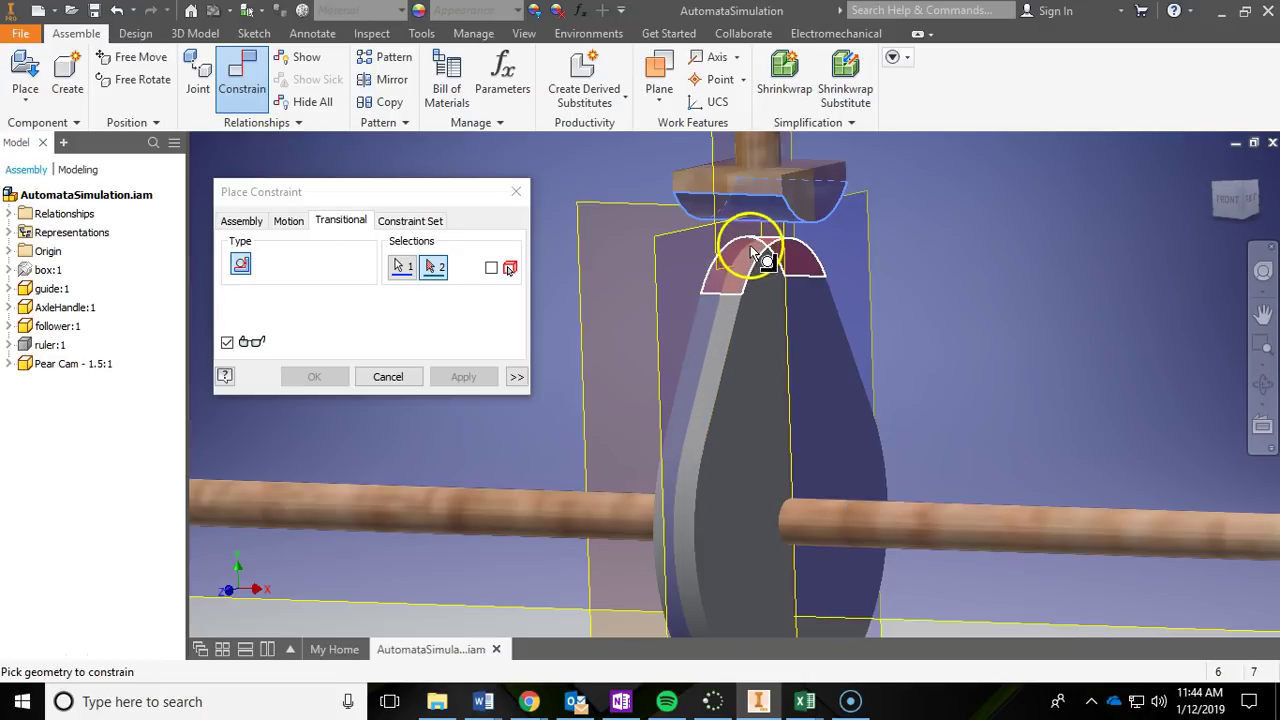
{"action": "left_click", "coordinate": [745, 253]}
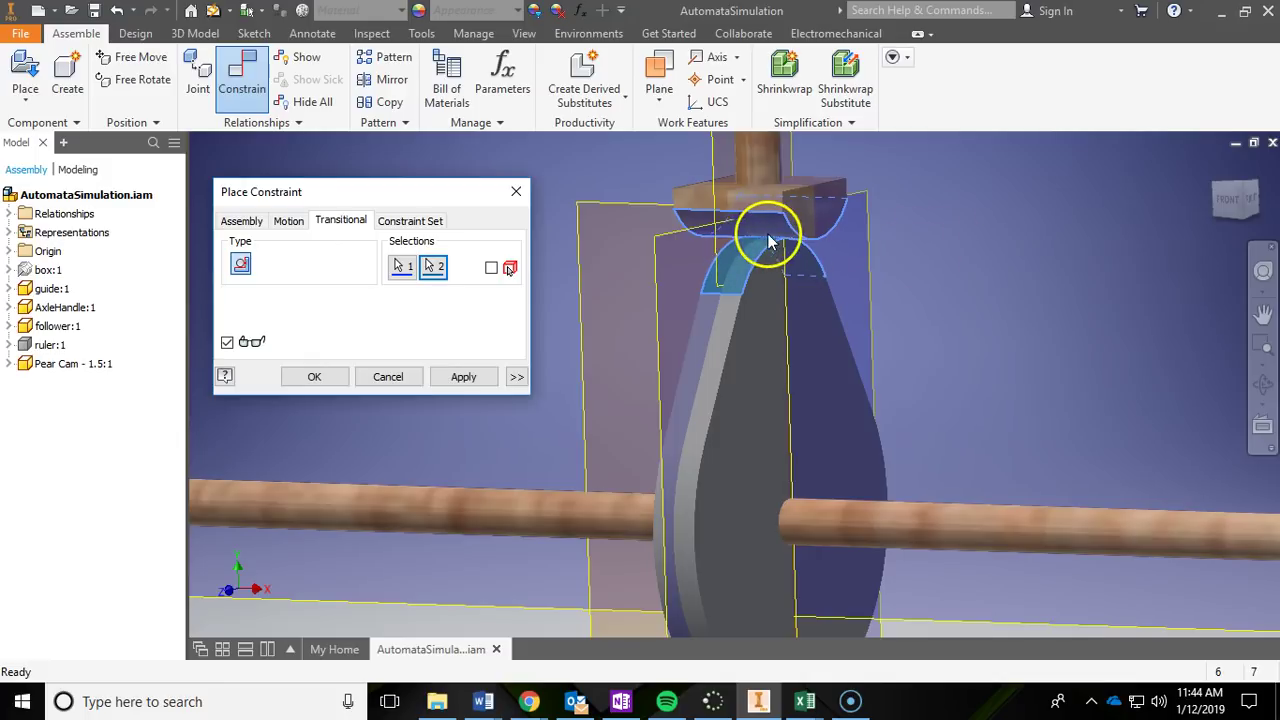
{"action": "middle_click_drag", "start_coordinate": [828, 282], "coordinate": [570, 350], "text": "shift"}
{"action": "left_click", "coordinate": [466, 377]}
{"action": "left_click", "coordinate": [518, 199]}
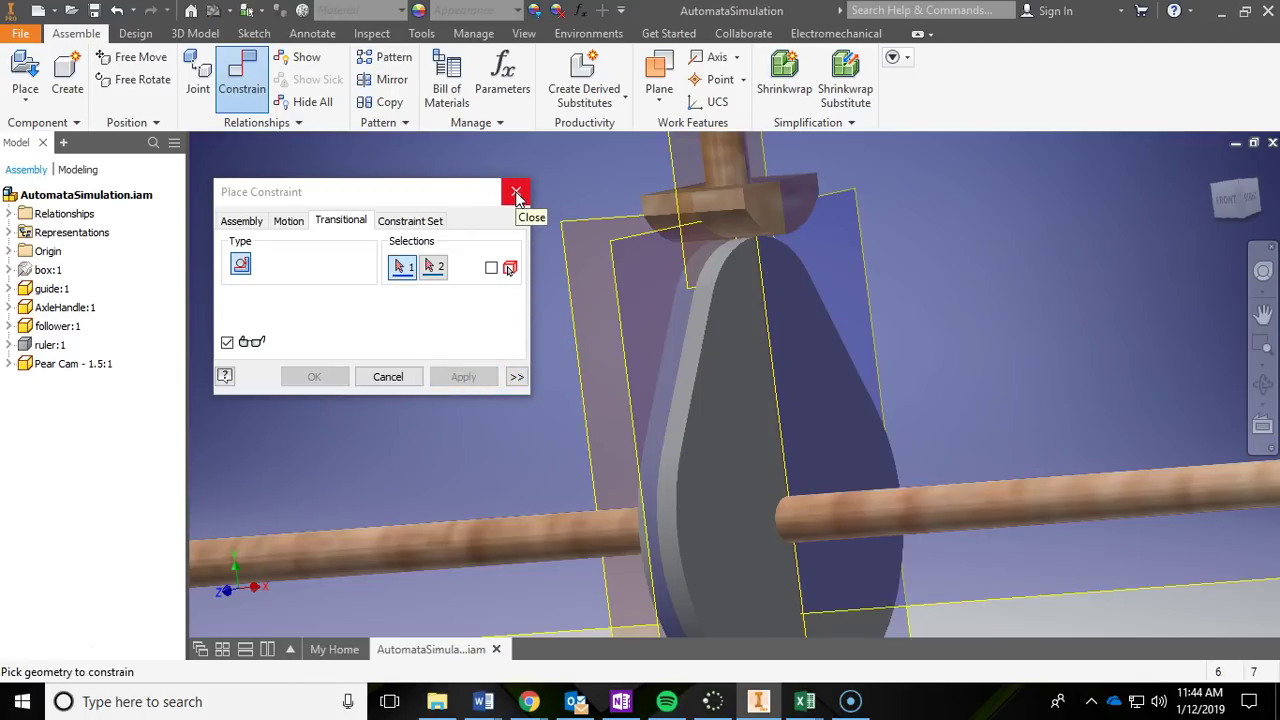
{"action": "left_click", "coordinate": [516, 193]}
Turn the axle handle to test whether the pear cam moves the follower, and undo the movement
{"action": "middle_click_drag", "start_coordinate": [520, 194], "coordinate": [1013, 250]}
{"action": "left_click_drag", "start_coordinate": [1013, 250], "coordinate": [1037, 306]}
{"action": "left_click", "coordinate": [1088, 284]}
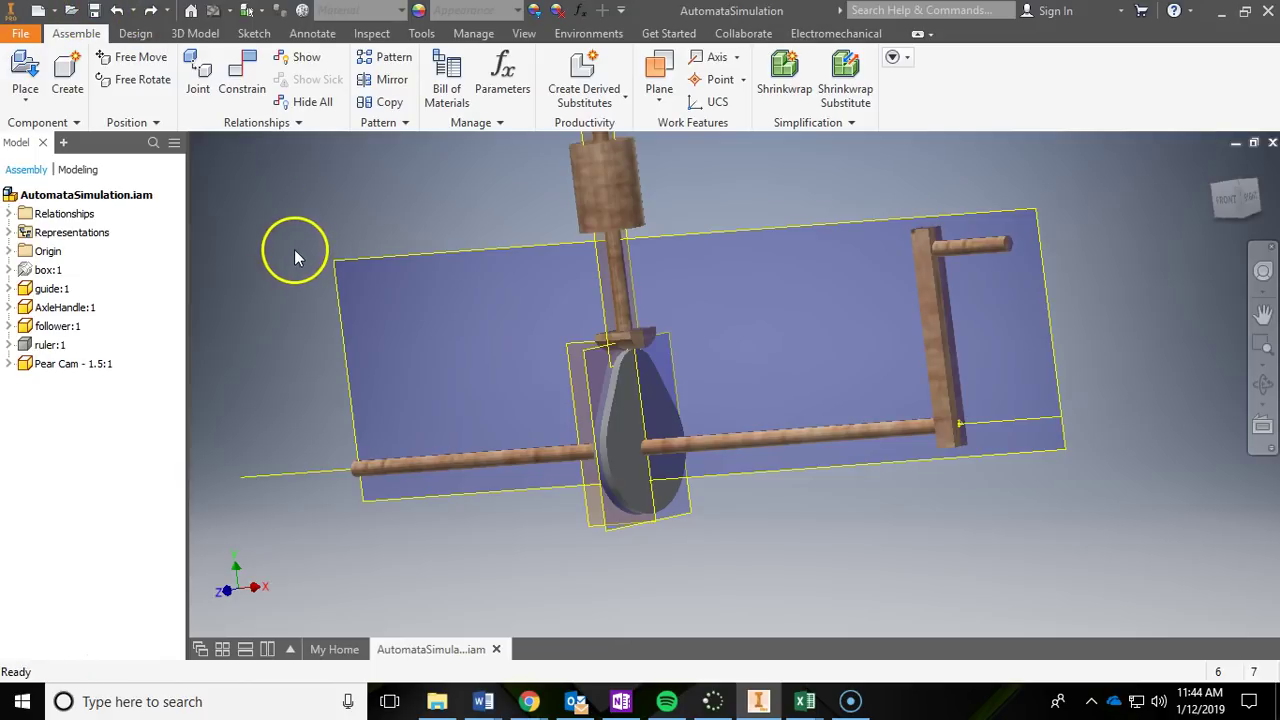
{"action": "scroll", "coordinate": [694, 380], "scroll_direction": "down", "scroll_amount": 2}
{"action": "middle_click_drag", "start_coordinate": [694, 380], "coordinate": [751, 380], "text": "shift"}
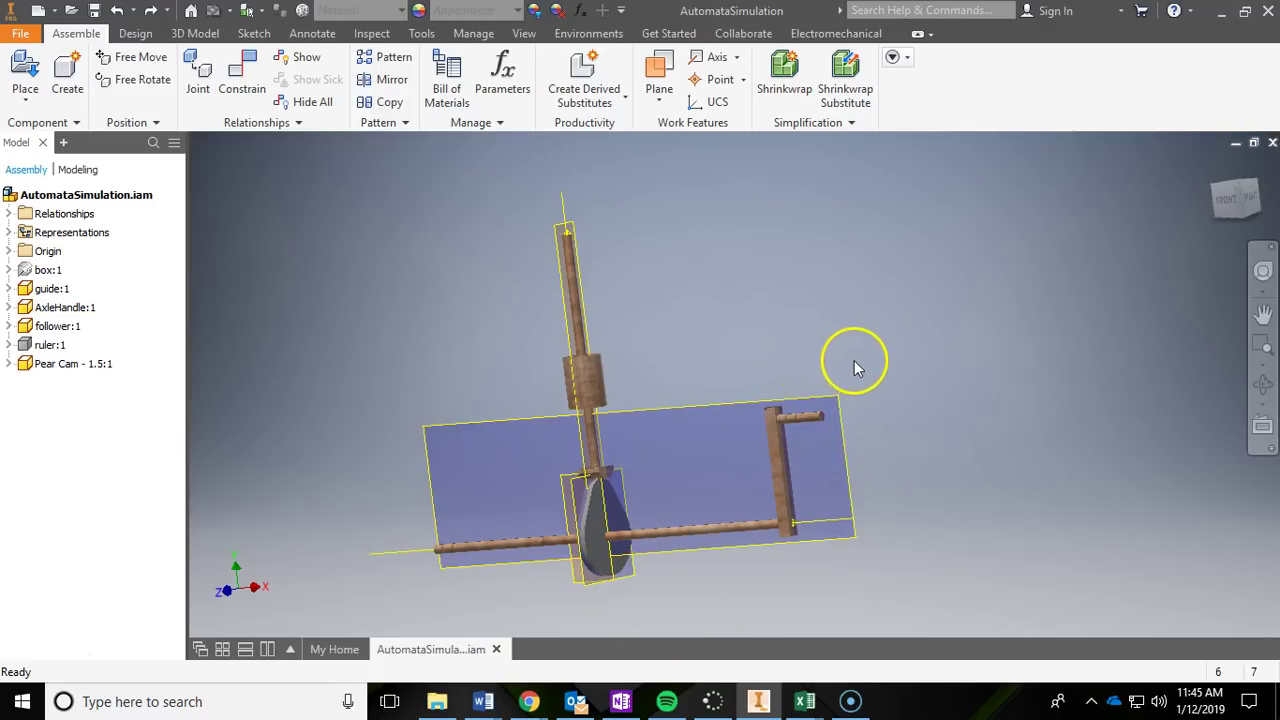
Switch to Chrome, examine the Activity 4.5 diagram of cam and follower positions at 0 and 180 degrees, and return to Inventor
{"action": "left_click", "coordinate": [529, 701]}
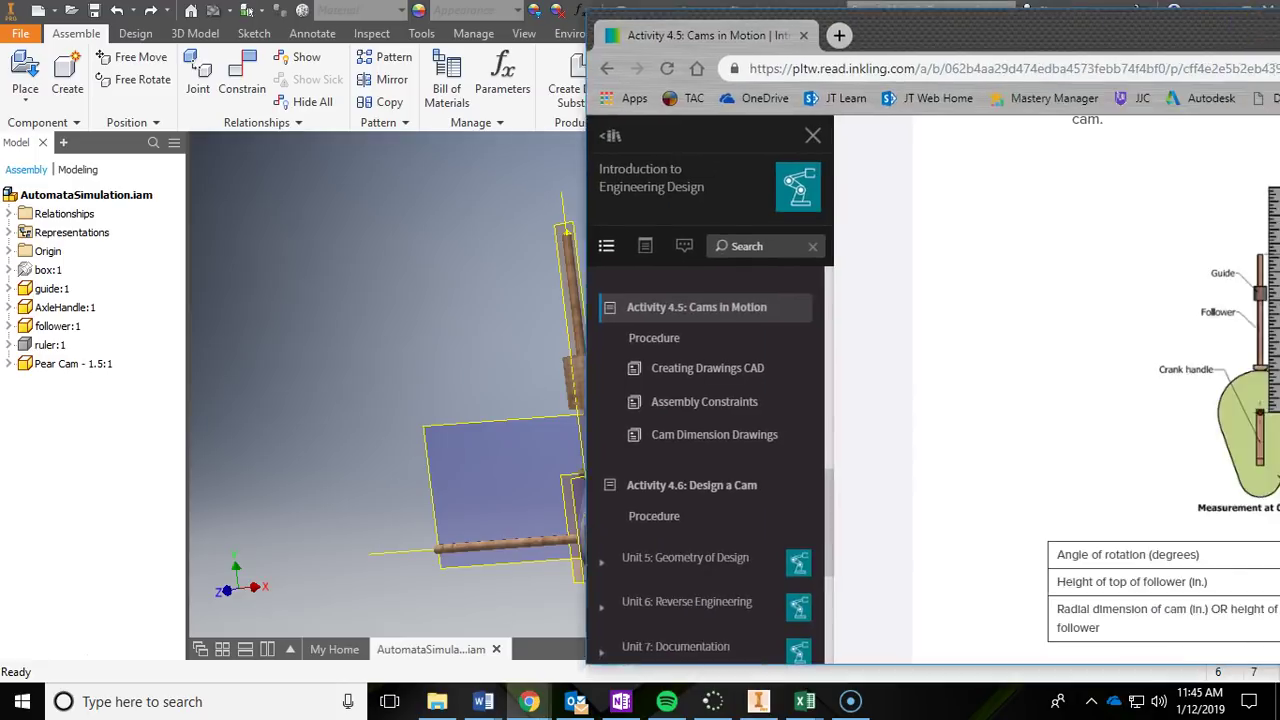
{"action": "left_click", "coordinate": [1115, 30]}
{"action": "left_click_drag", "start_coordinate": [1126, 112], "coordinate": [1124, 152]}
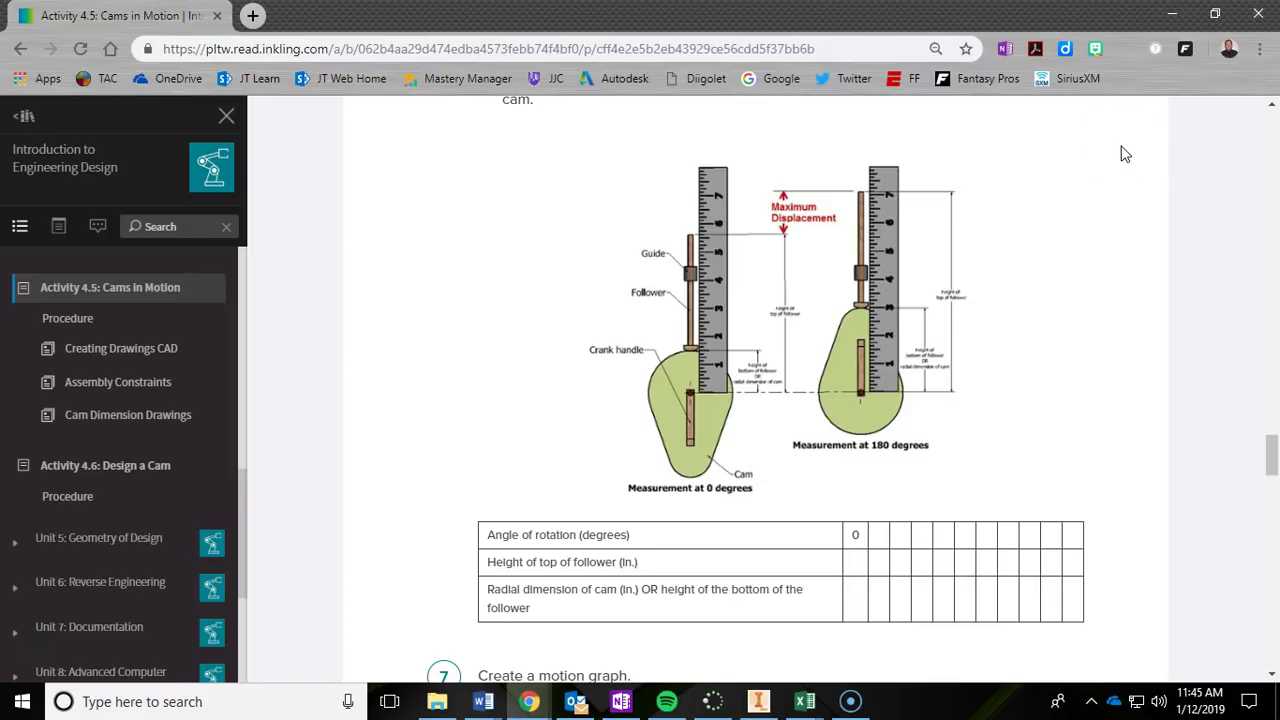
{"action": "left_click_drag", "start_coordinate": [1124, 156], "coordinate": [862, 235]}
{"action": "left_click_drag", "start_coordinate": [862, 235], "coordinate": [760, 436]}
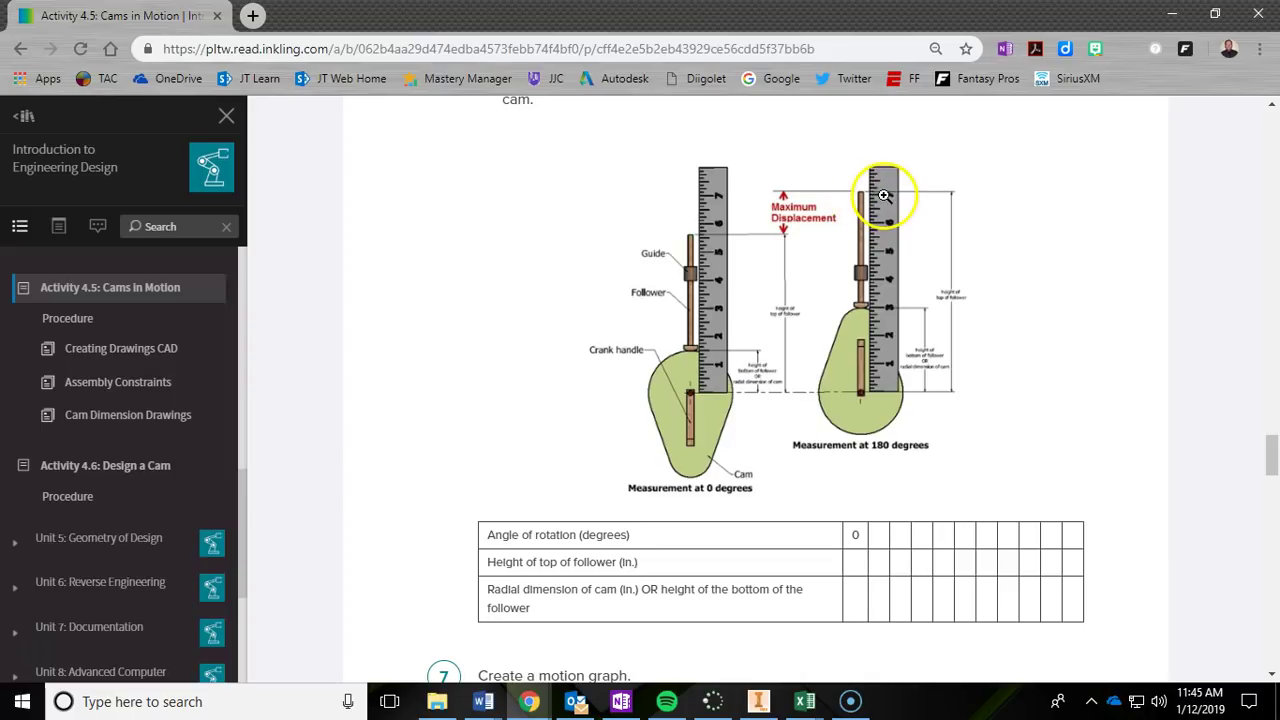
{"action": "left_click_drag", "start_coordinate": [886, 15], "coordinate": [1279, 15]}
{"action": "left_click", "coordinate": [1046, 331]}
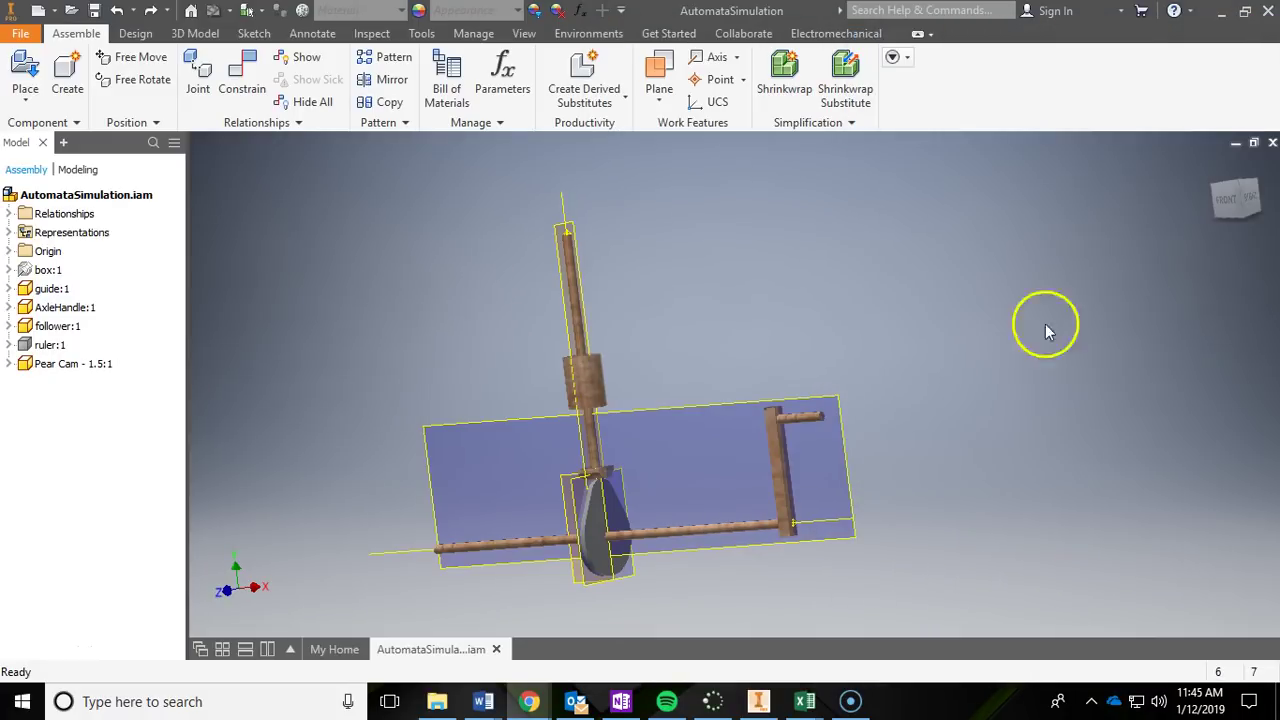
{"action": "left_click", "coordinate": [800, 428]}
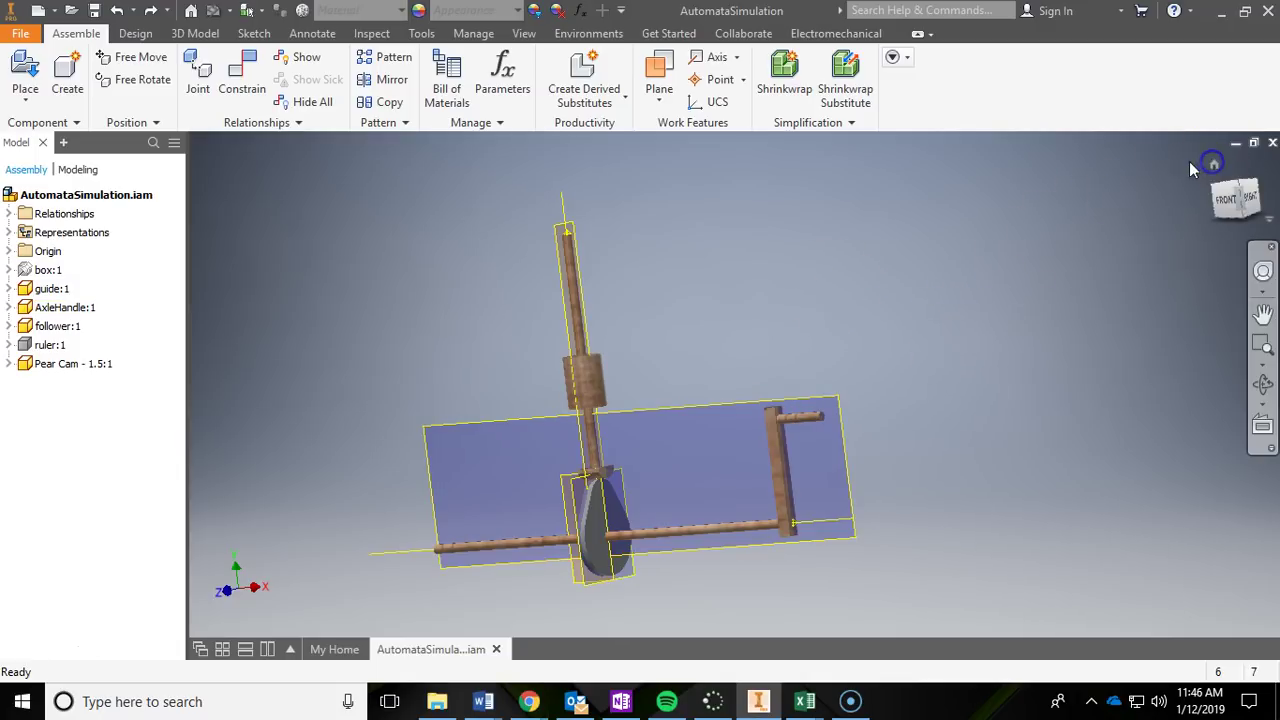
{"action": "left_click", "coordinate": [1214, 164]}
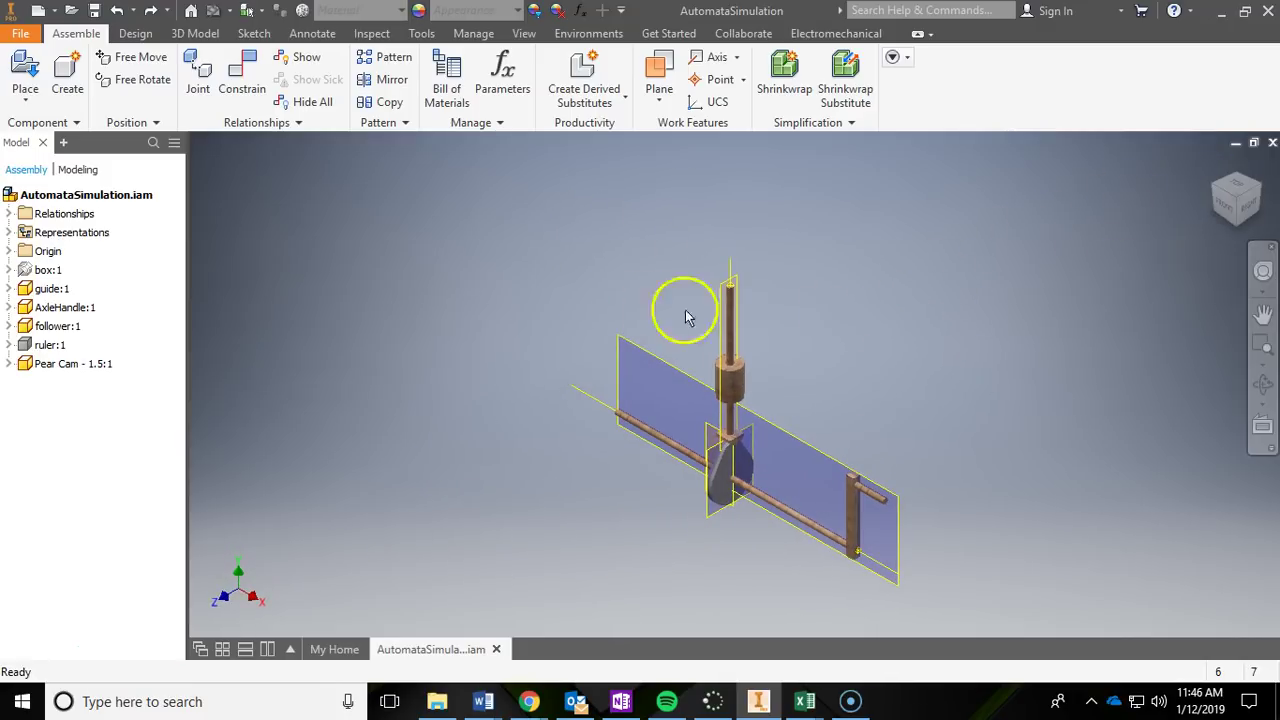
{"action": "left_click", "coordinate": [244, 70]}
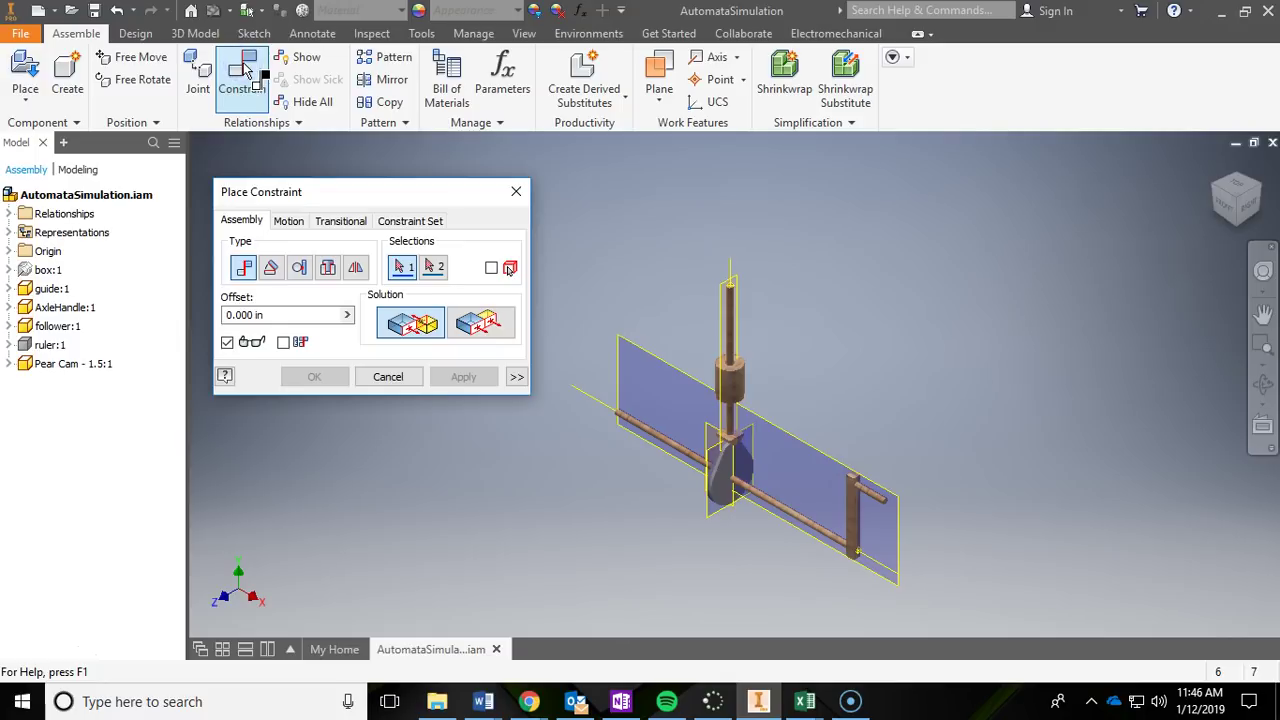
{"action": "left_click", "coordinate": [516, 191]}
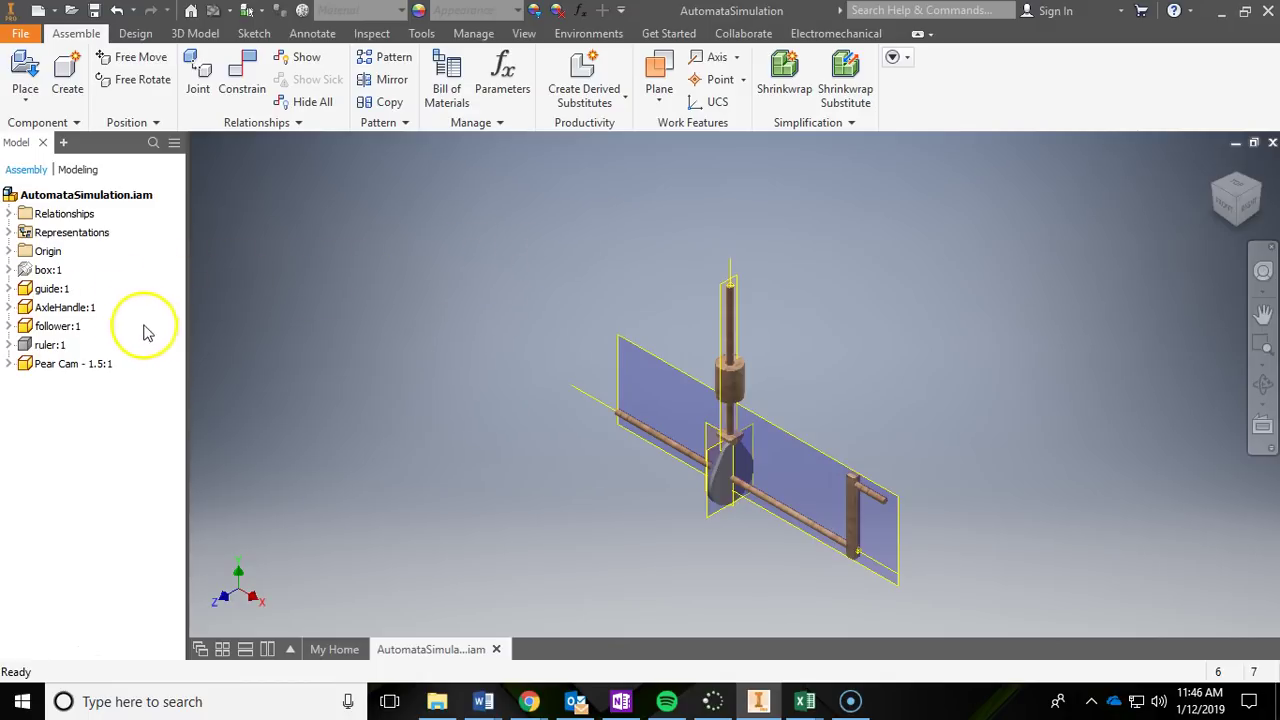
Hide the follower's Mate with Midplane of Cam work plane and show its Angle of Rotation Follower plane
{"action": "left_click", "coordinate": [8, 326]}
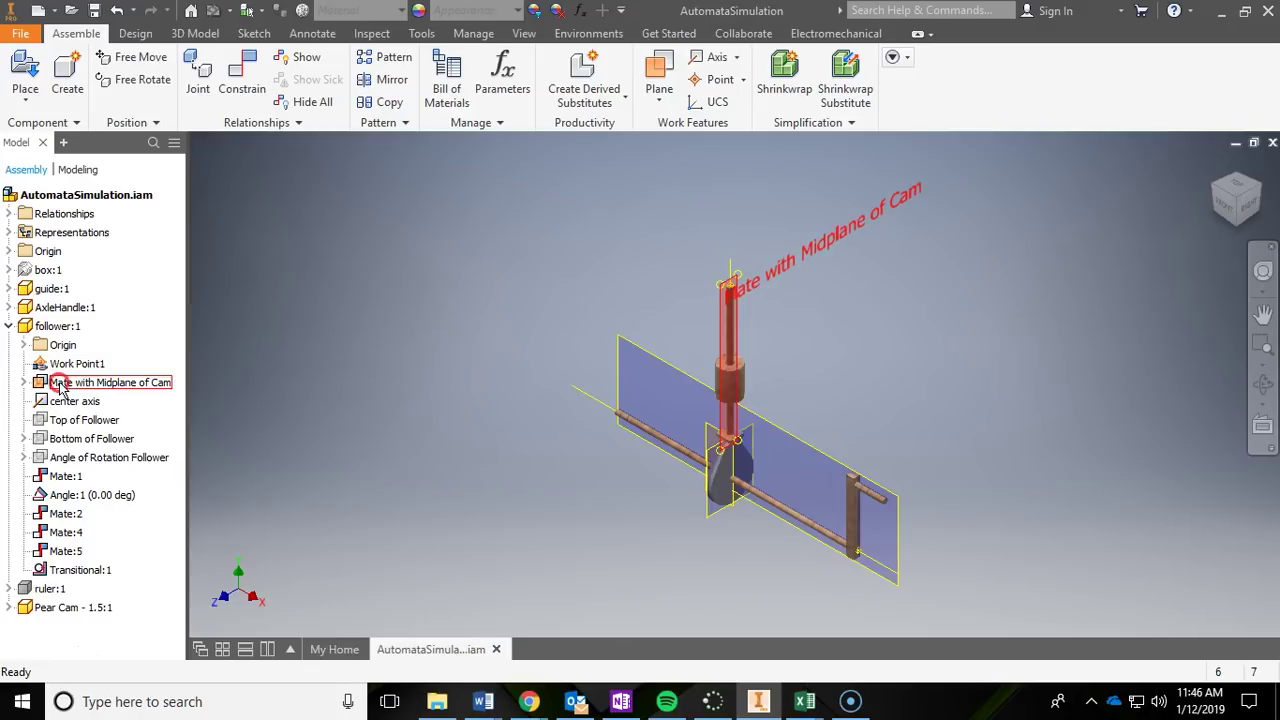
{"action": "right_click", "coordinate": [88, 385]}
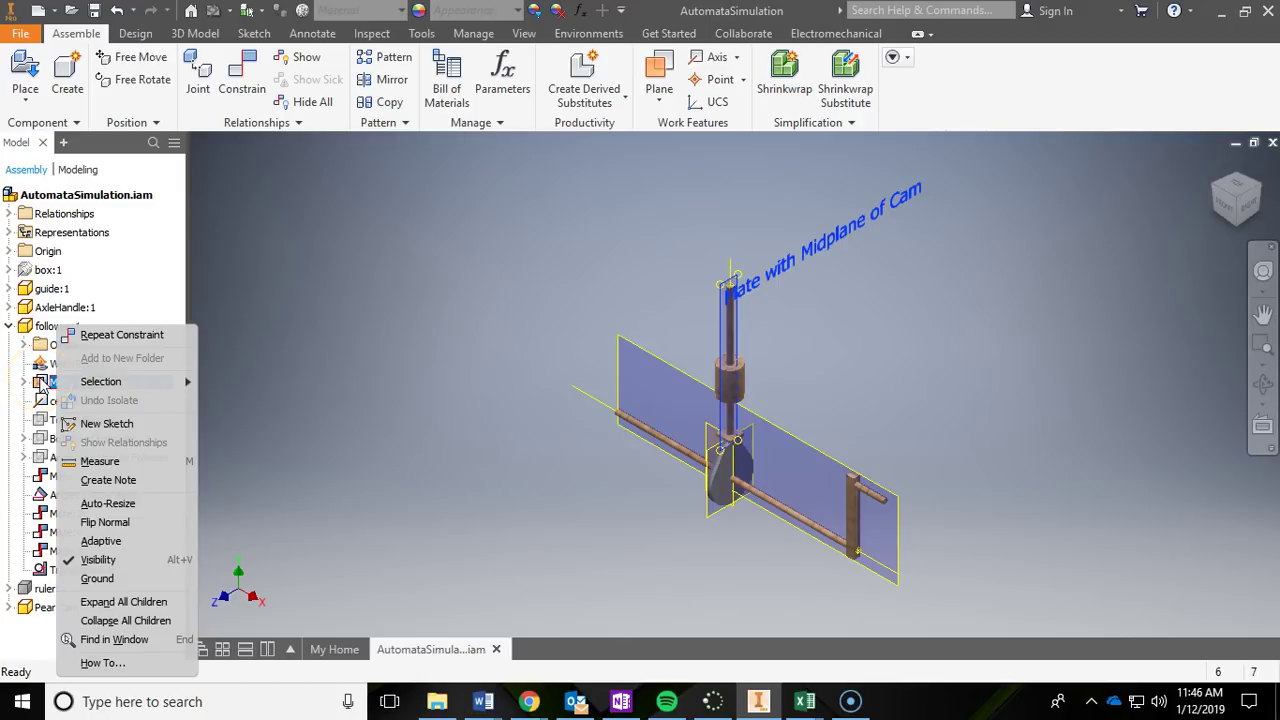
{"action": "left_click", "coordinate": [100, 560]}
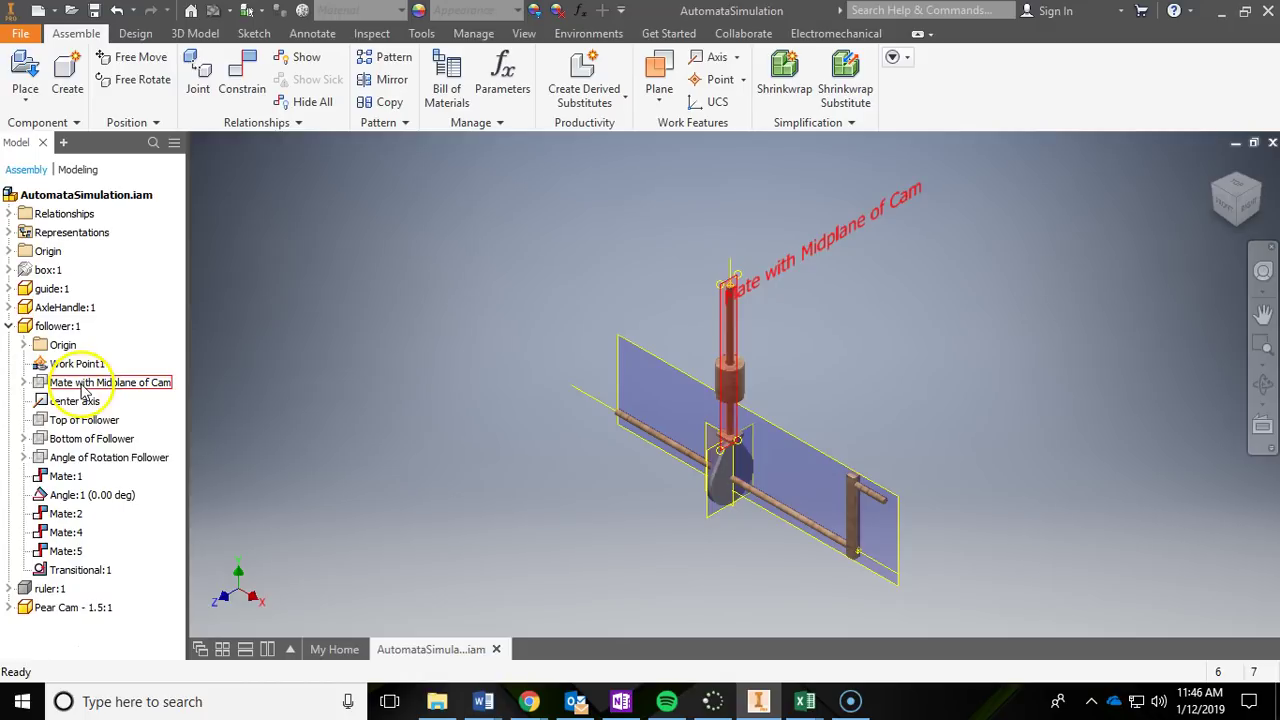
{"action": "right_click", "coordinate": [120, 464]}
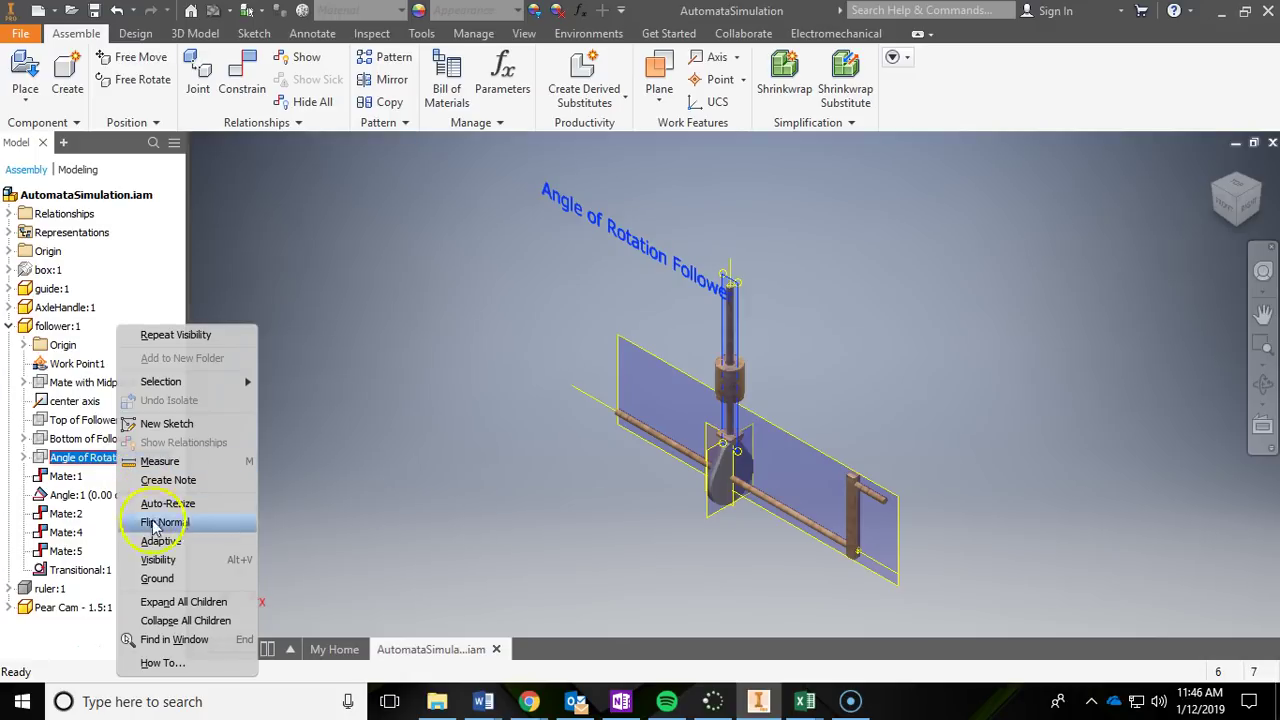
{"action": "left_click", "coordinate": [165, 560]}
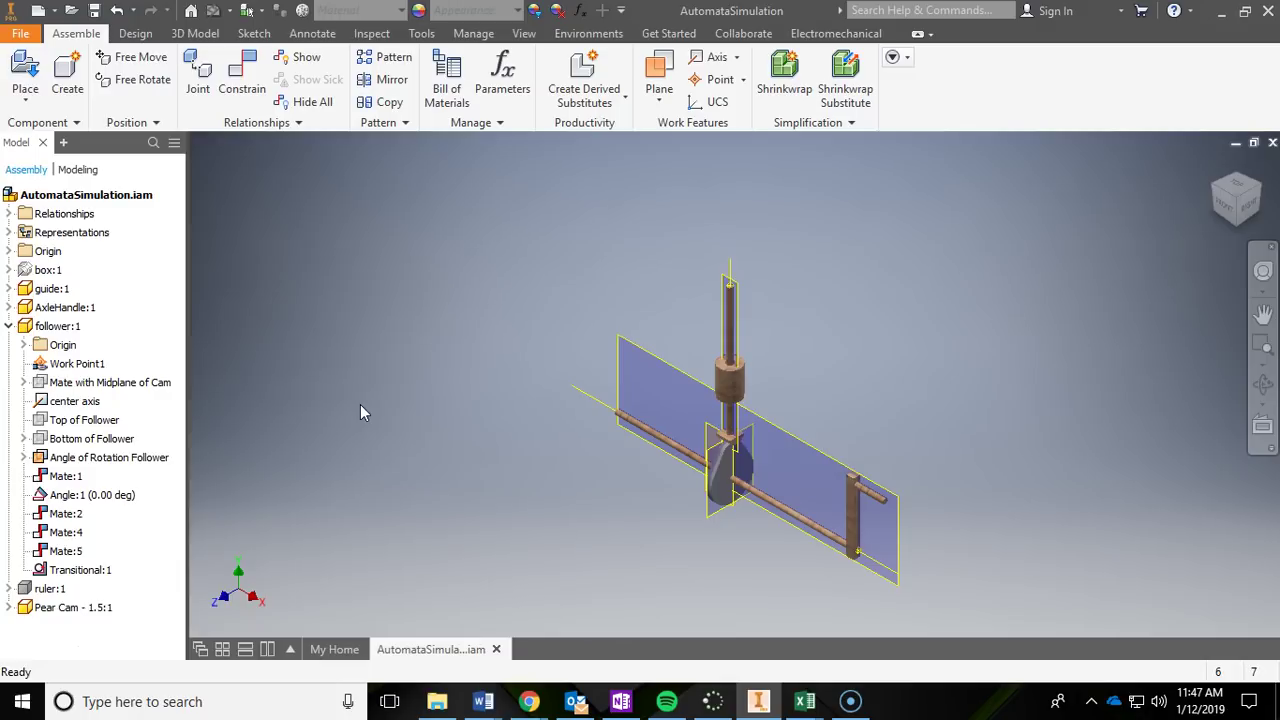
{"action": "left_click", "coordinate": [9, 327]}
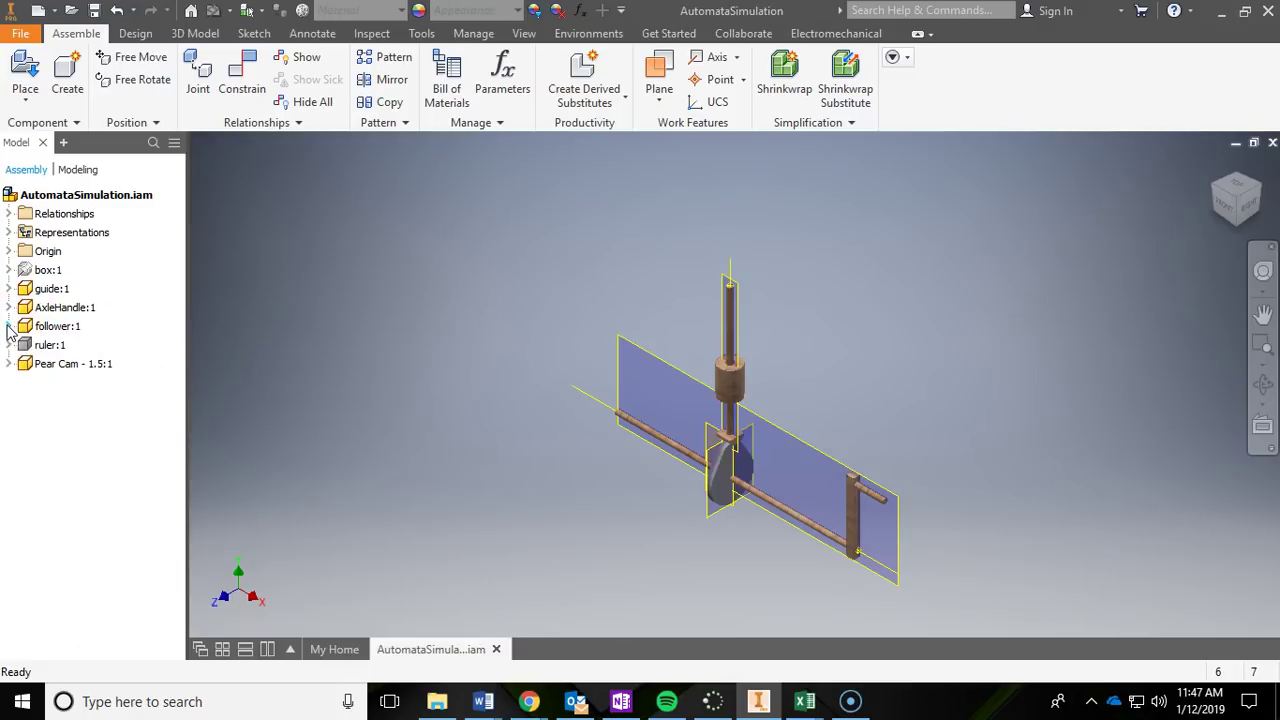
{"action": "left_click", "coordinate": [13, 331]}
Hide Work Plane1 of the axle handle
{"action": "left_click", "coordinate": [9, 308]}
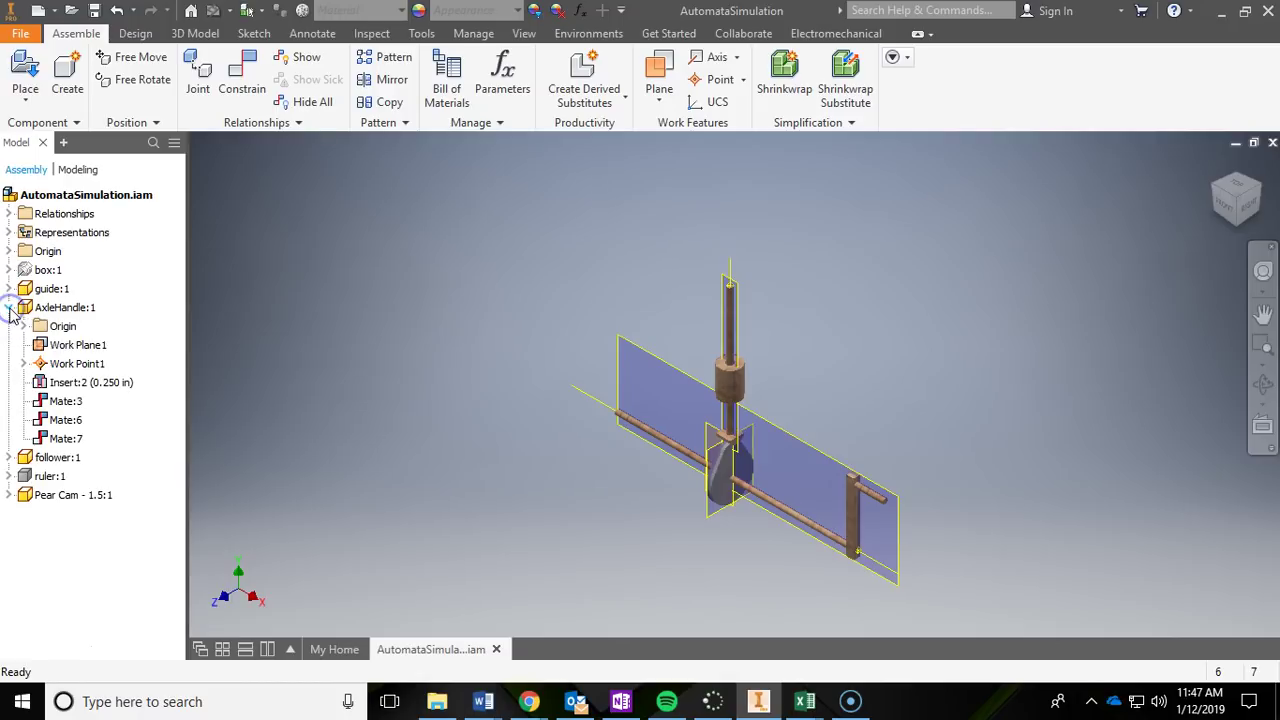
{"action": "right_click", "coordinate": [73, 346]}
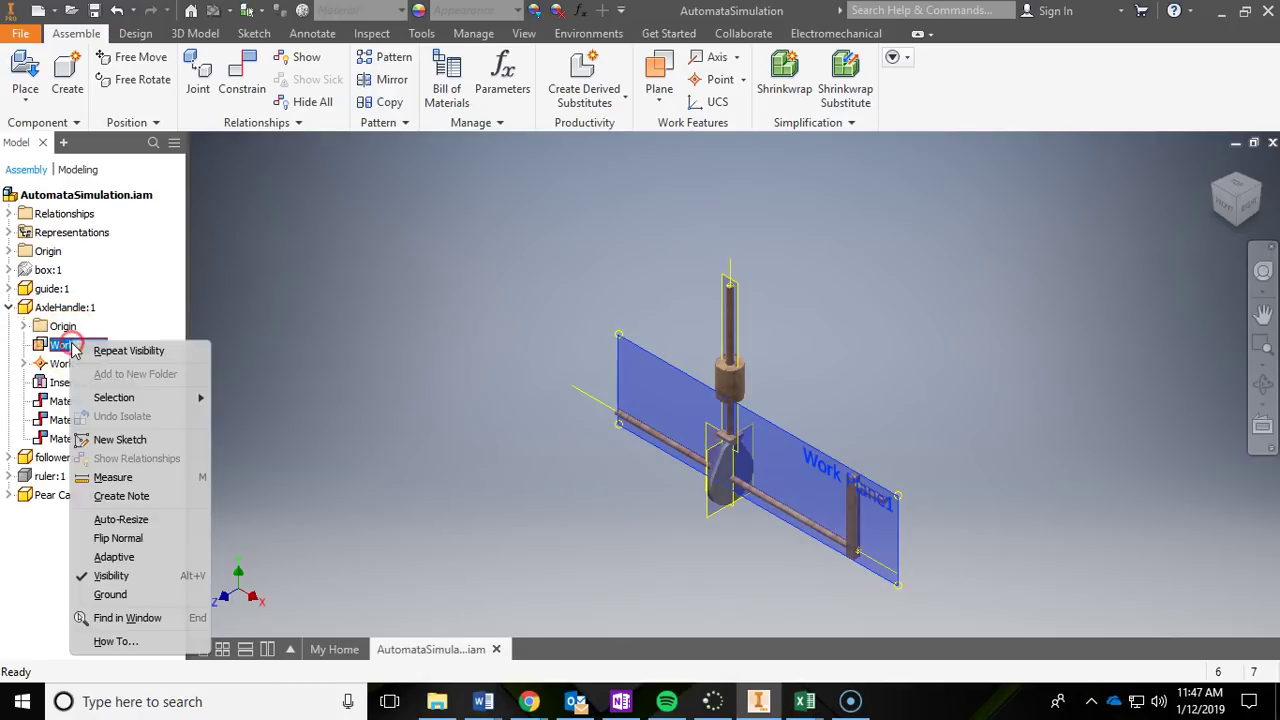
{"action": "left_click", "coordinate": [111, 575]}
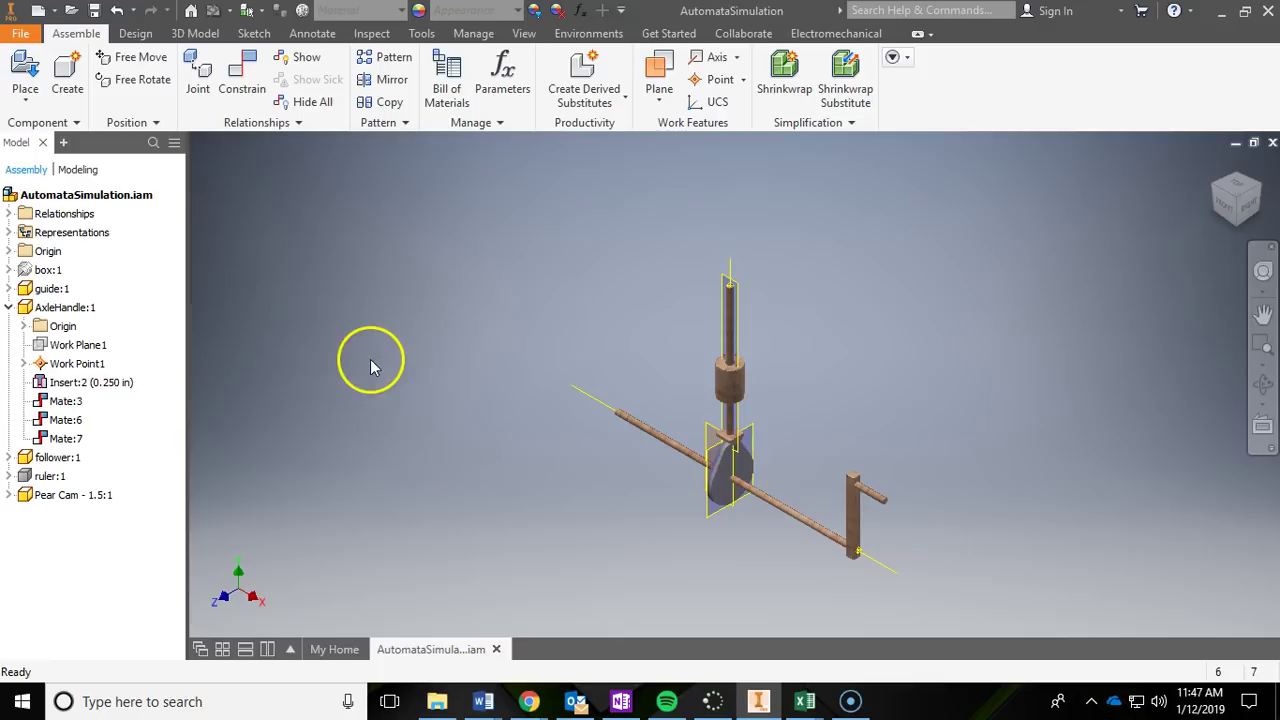
Add a directed angle constraint of 0 degrees between the cam's Work Plane2 and the follower's Angle of Rotation Follower plane
{"action": "left_click", "coordinate": [256, 90]}
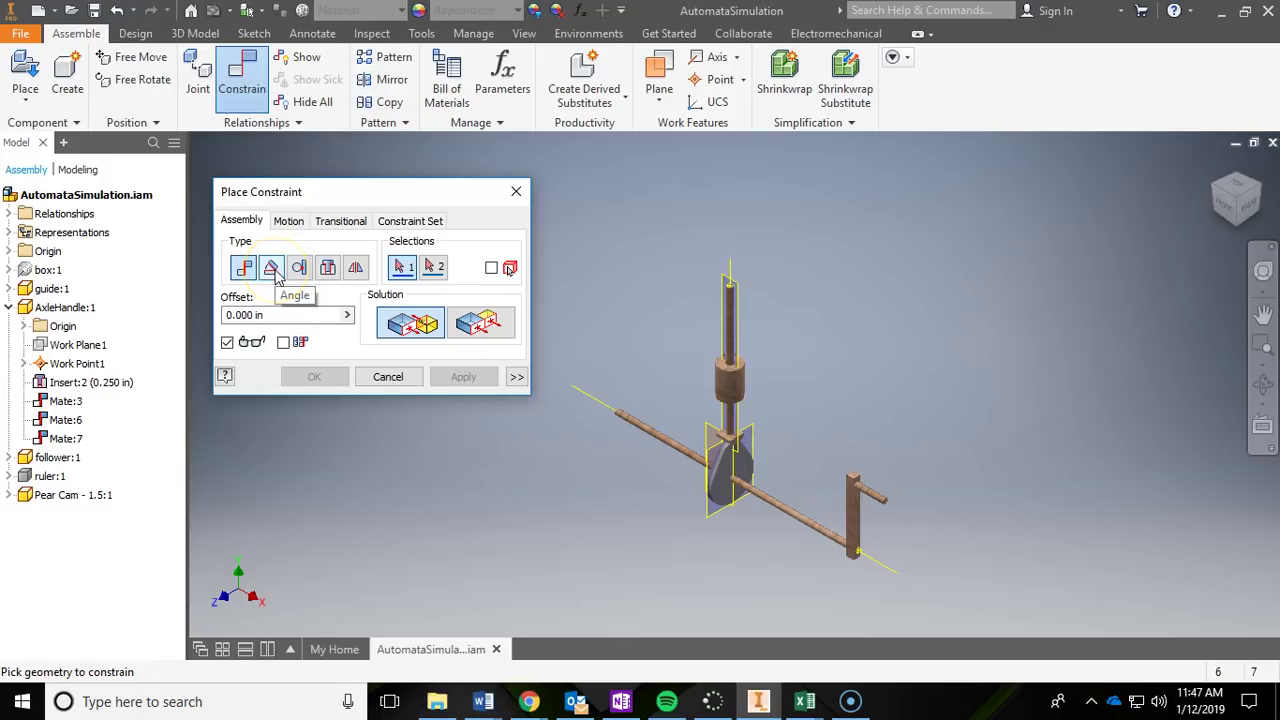
{"action": "left_click", "coordinate": [251, 228]}
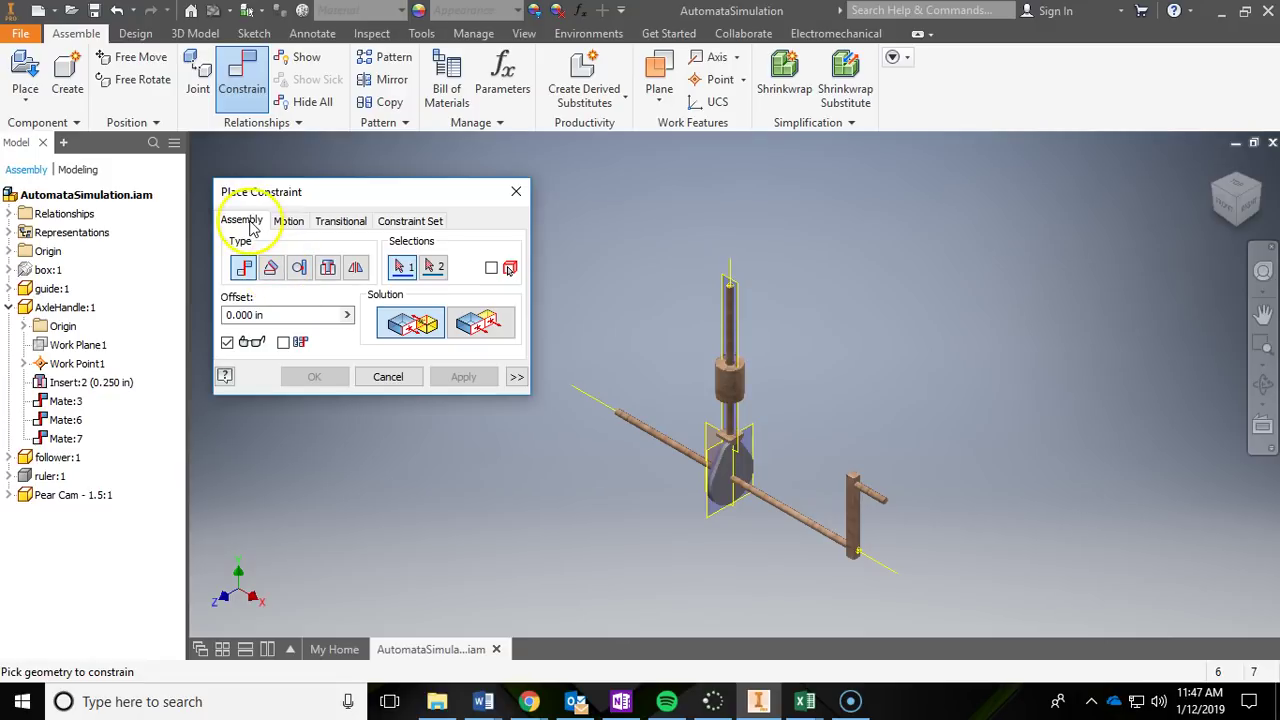
{"action": "left_click", "coordinate": [272, 268]}
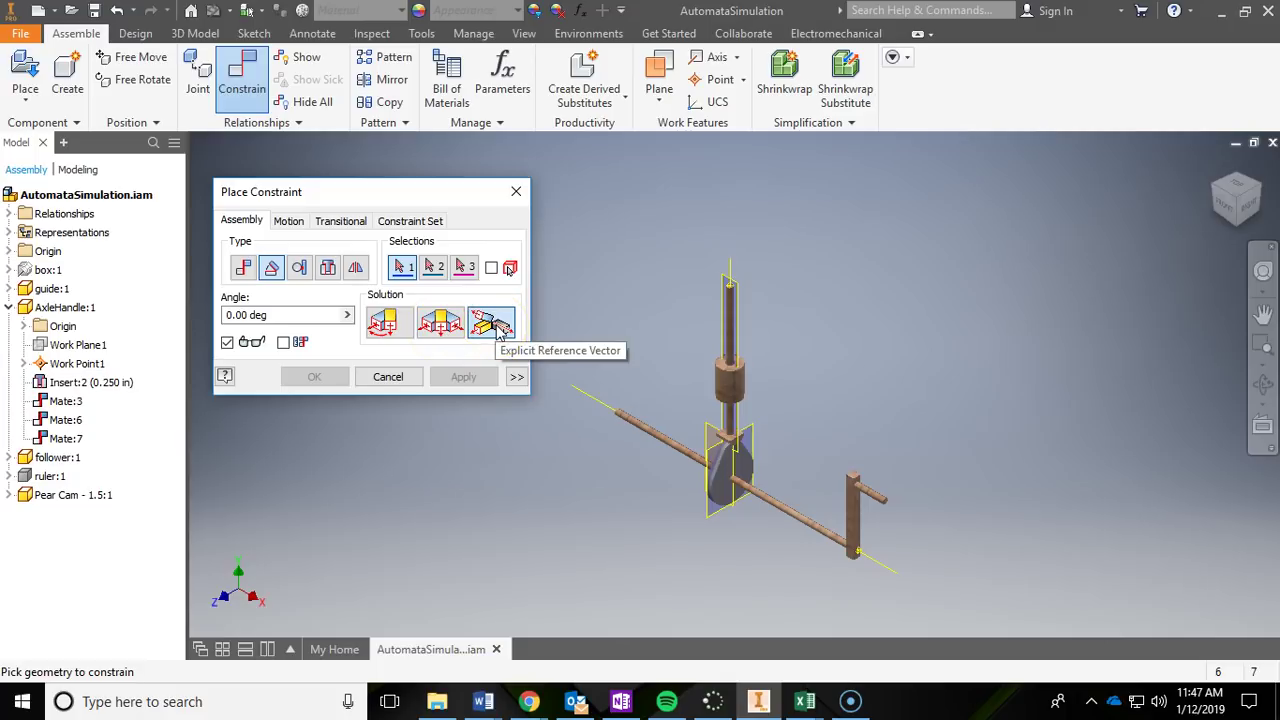
{"action": "left_click", "coordinate": [401, 329]}
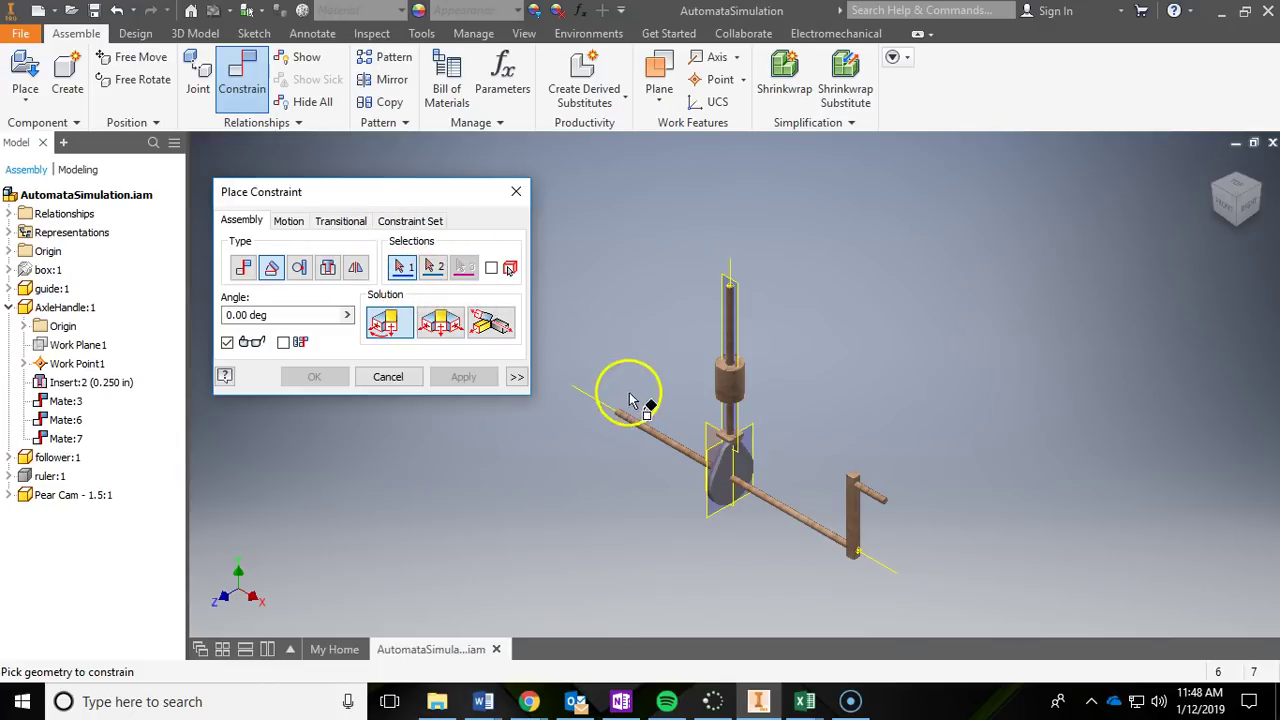
{"action": "middle_click_drag", "start_coordinate": [808, 437], "coordinate": [855, 487], "text": "shift"}
{"action": "scroll", "coordinate": [843, 434], "scroll_direction": "up", "scroll_amount": 3}
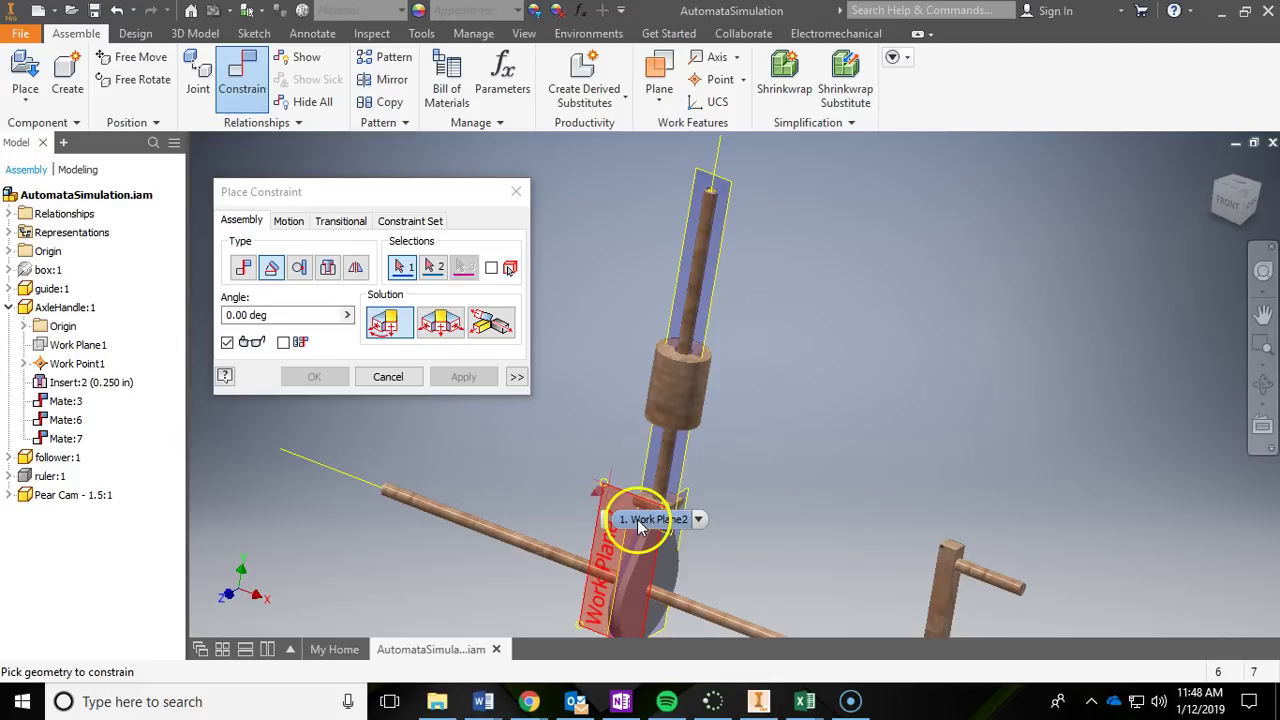
{"action": "left_click", "coordinate": [613, 495]}
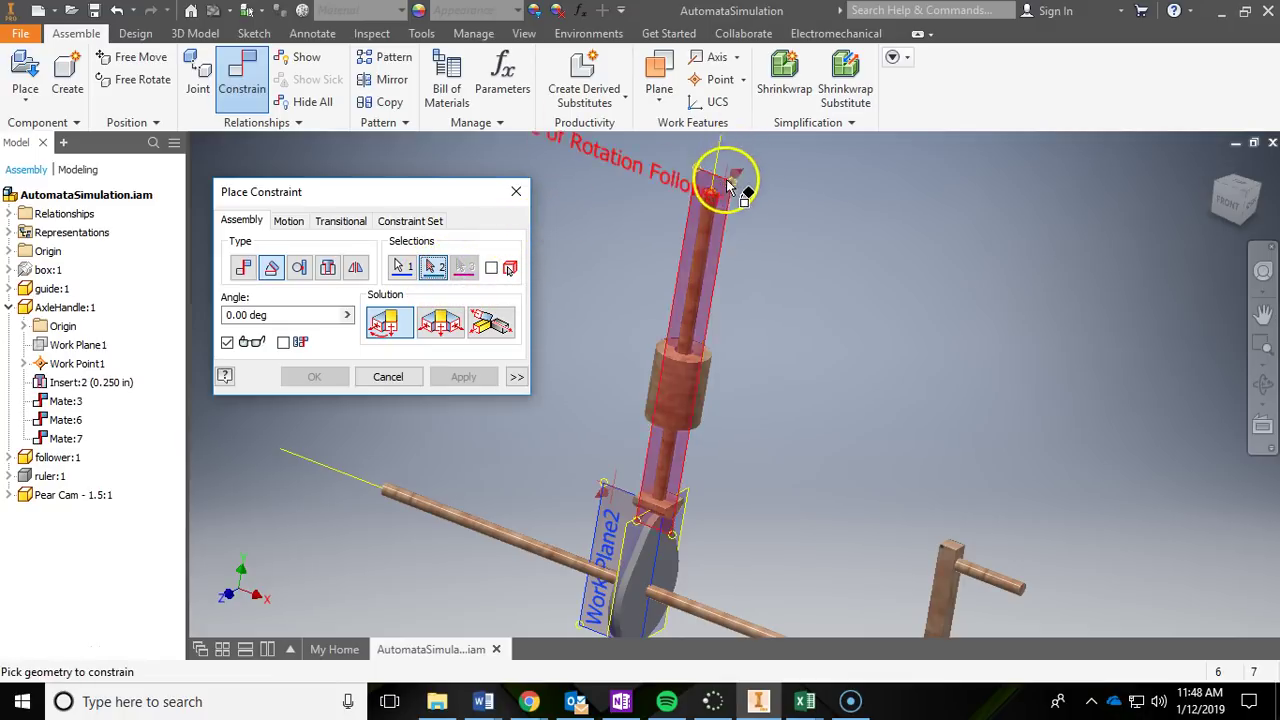
{"action": "middle_click_drag", "start_coordinate": [728, 185], "coordinate": [760, 270]}
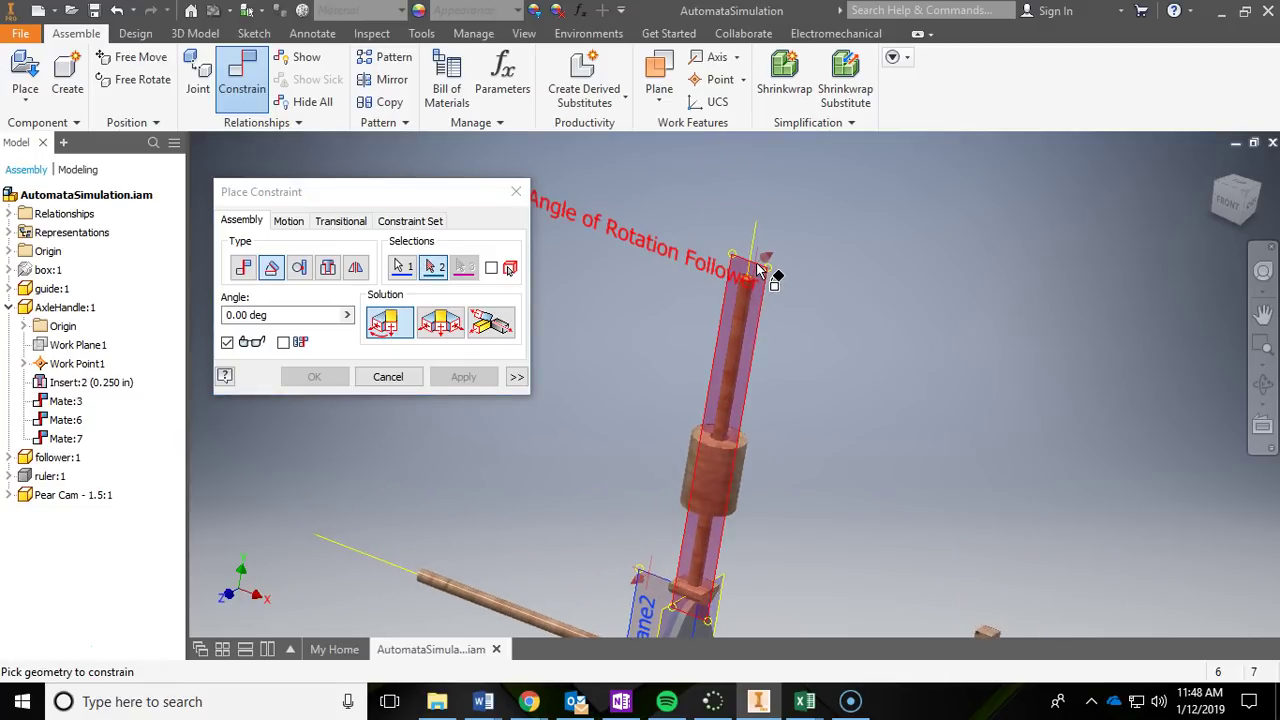
{"action": "left_click", "coordinate": [760, 270]}
{"action": "middle_click_drag", "start_coordinate": [929, 306], "coordinate": [918, 189]}
{"action": "scroll", "coordinate": [903, 280], "scroll_direction": "up", "scroll_amount": 2}
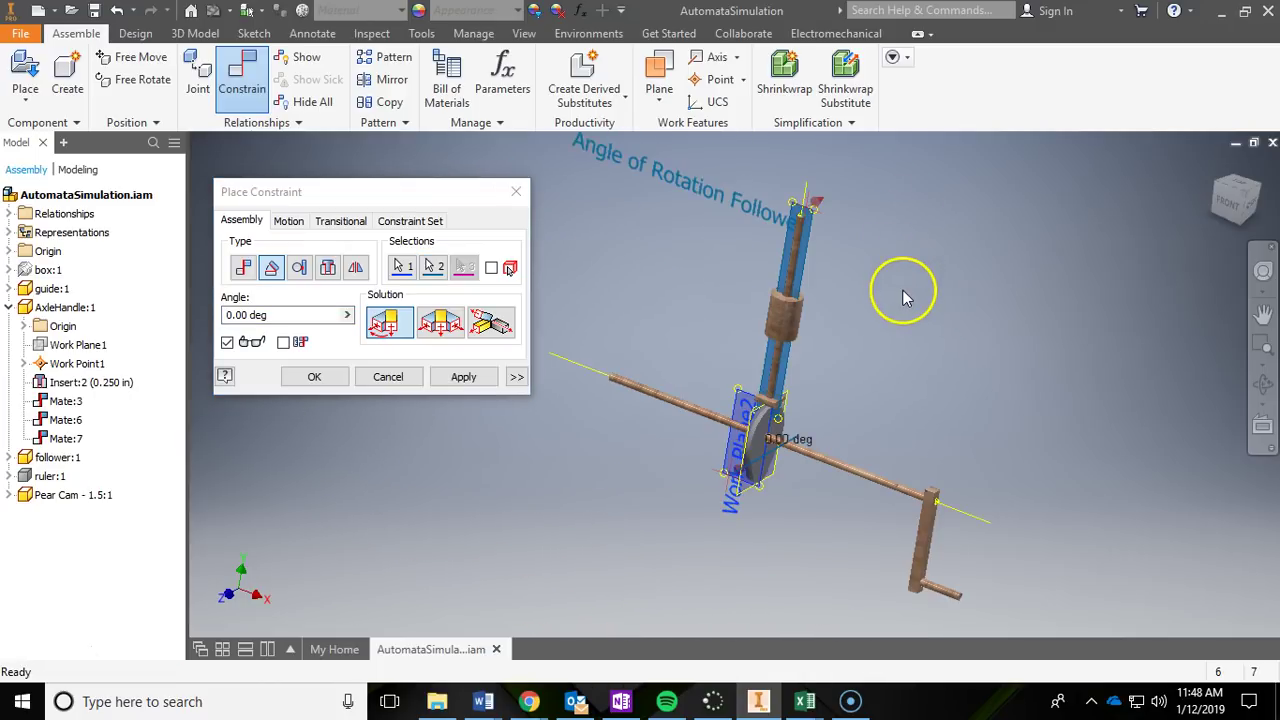
{"action": "left_click", "coordinate": [463, 377]}
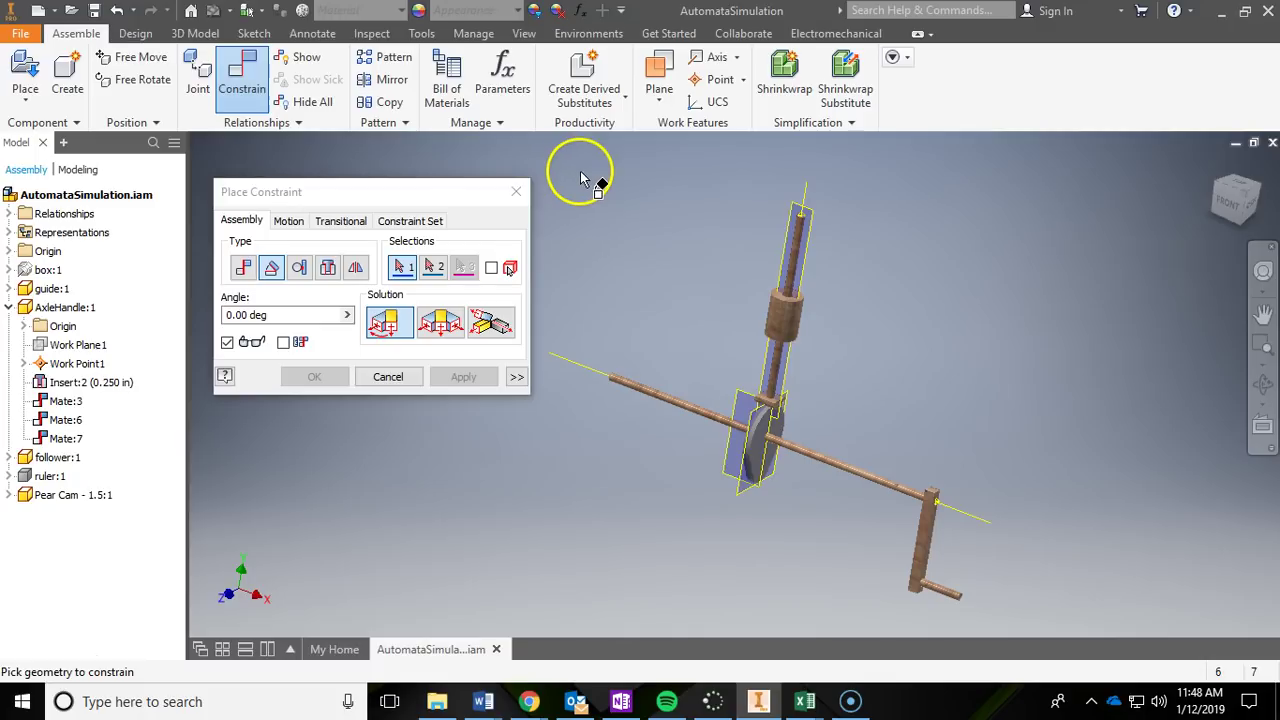
{"action": "left_click", "coordinate": [516, 192]}
Try to turn the axle handle by hand to test the new angle constraint
{"action": "left_click_drag", "start_coordinate": [913, 588], "coordinate": [949, 559]}
{"action": "left_click_drag", "start_coordinate": [1010, 498], "coordinate": [900, 569]}
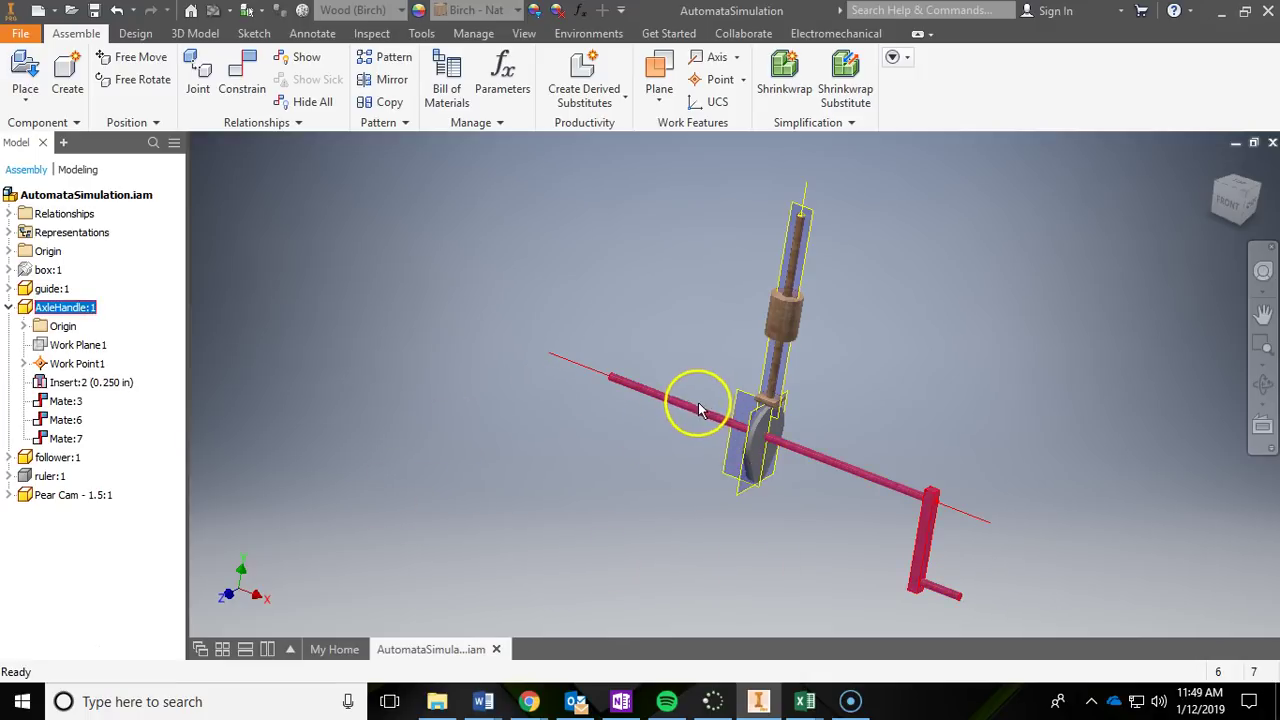
Set the follower's Angle:2 constraint to 30 degrees
{"action": "left_click", "coordinate": [10, 308]}
{"action": "left_click", "coordinate": [10, 308]}
{"action": "left_click", "coordinate": [10, 308]}
{"action": "left_click", "coordinate": [10, 326]}
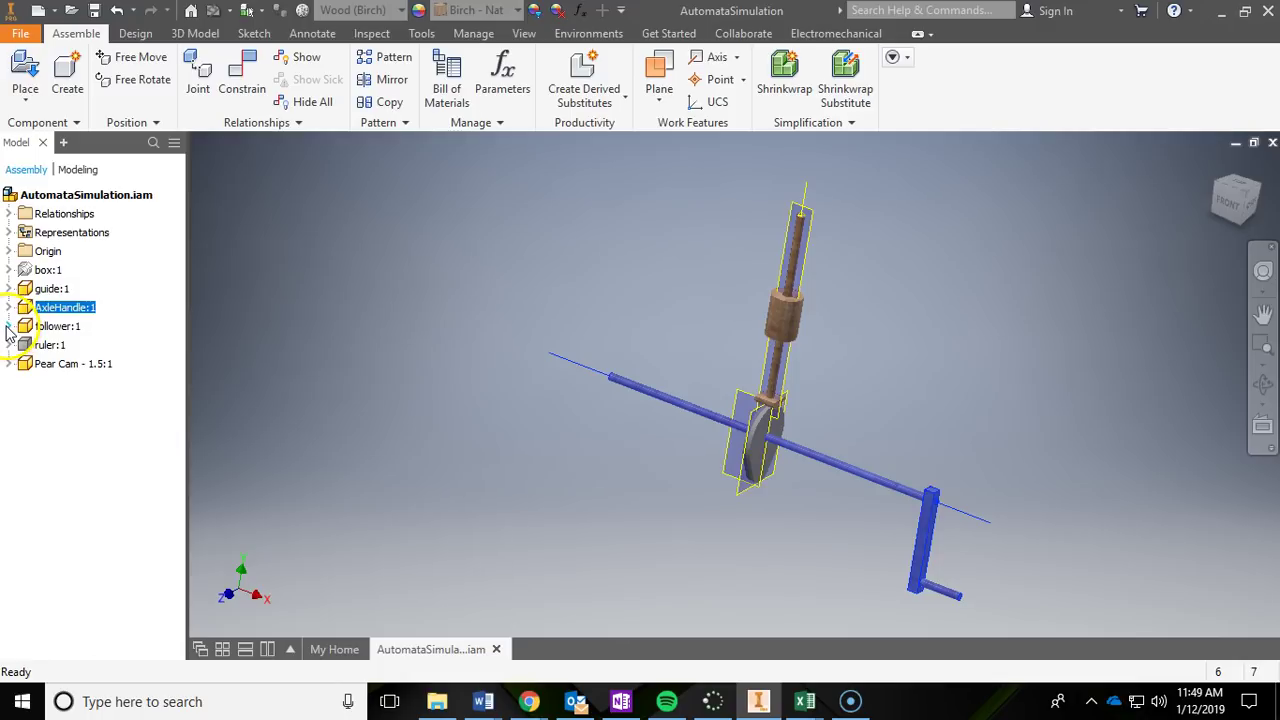
{"action": "left_click", "coordinate": [9, 326]}
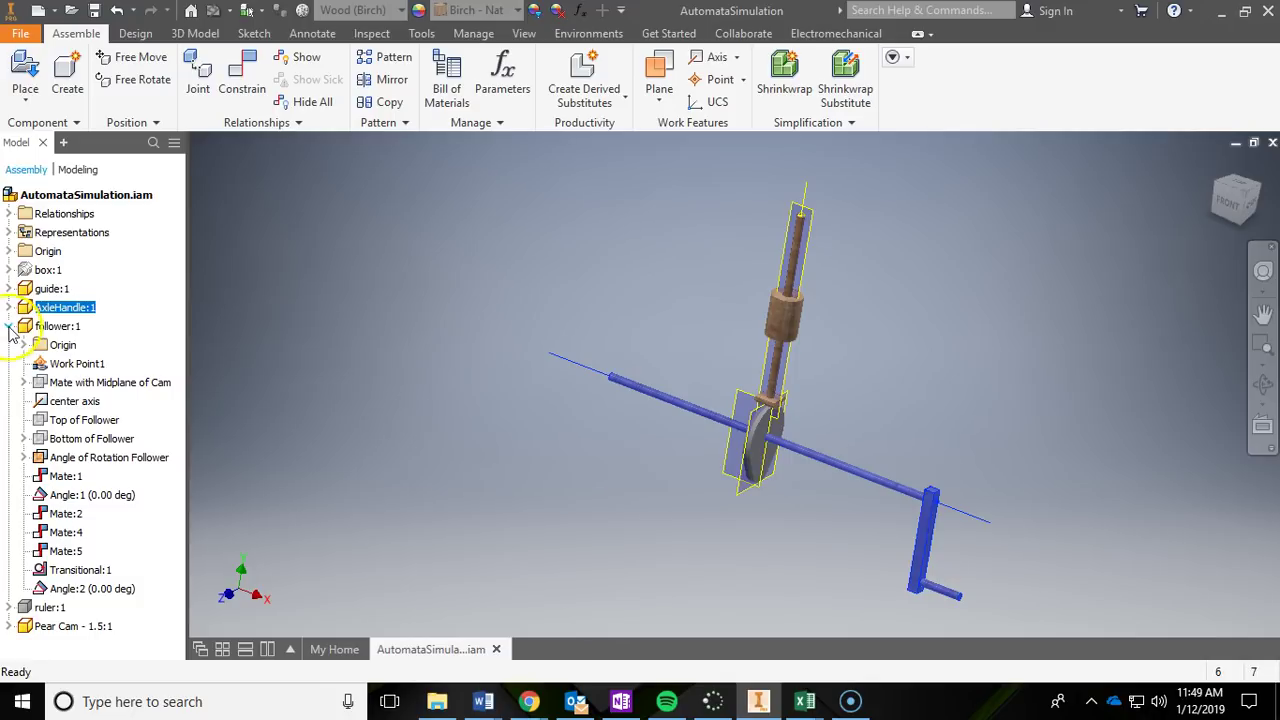
{"action": "left_click", "coordinate": [90, 589]}
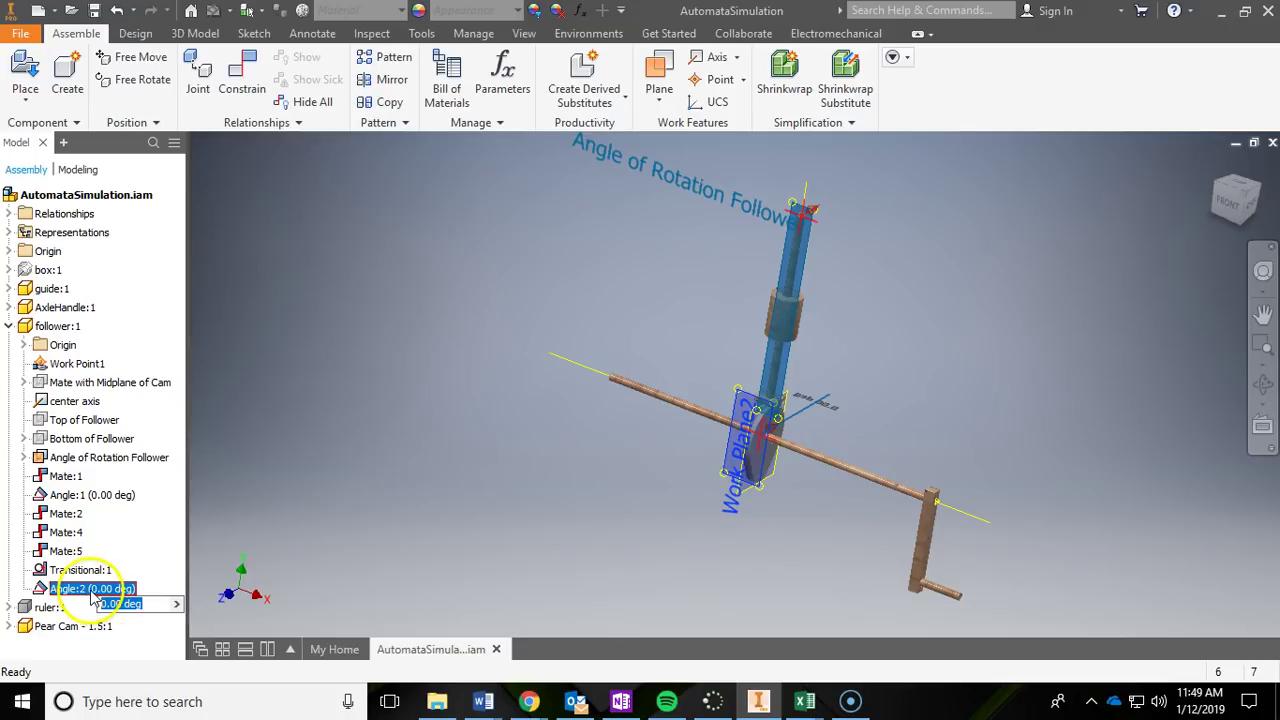
{"action": "left_click", "coordinate": [90, 590]}
{"action": "key", "text": "Escape"}
{"action": "left_click", "coordinate": [148, 591]}
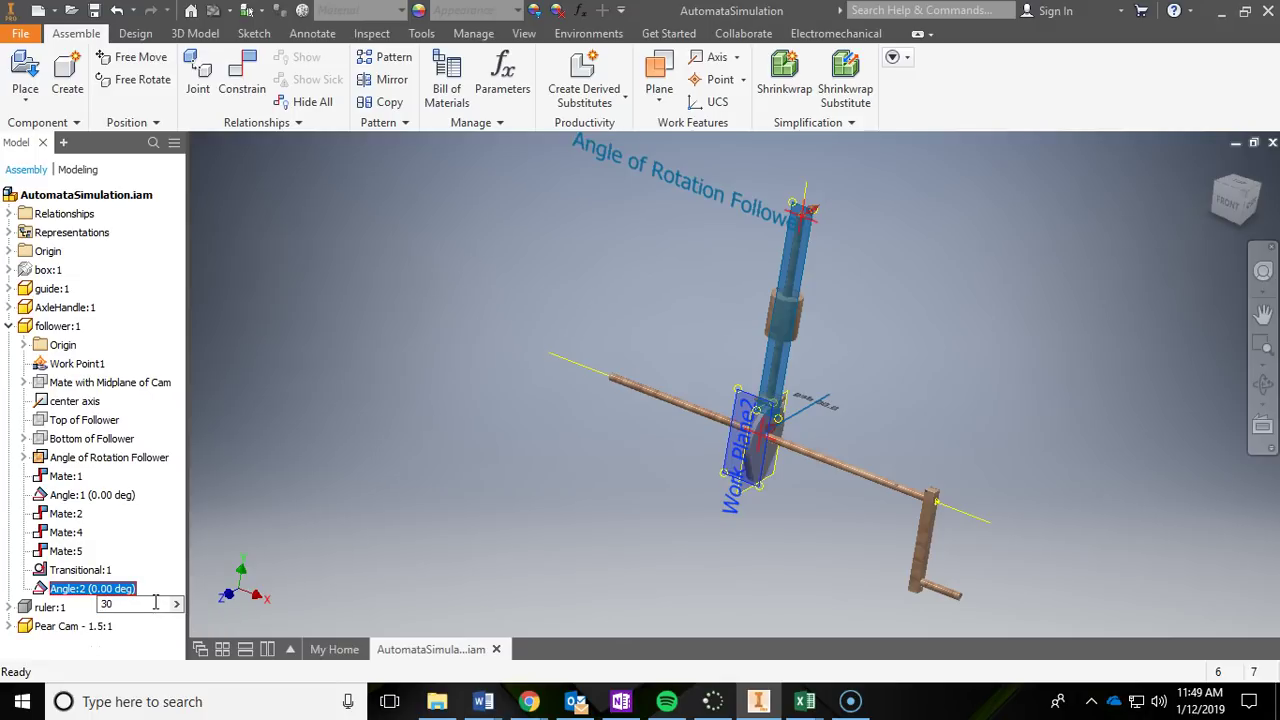
{"action": "key", "text": "Return"}
{"action": "left_click", "coordinate": [686, 514]}
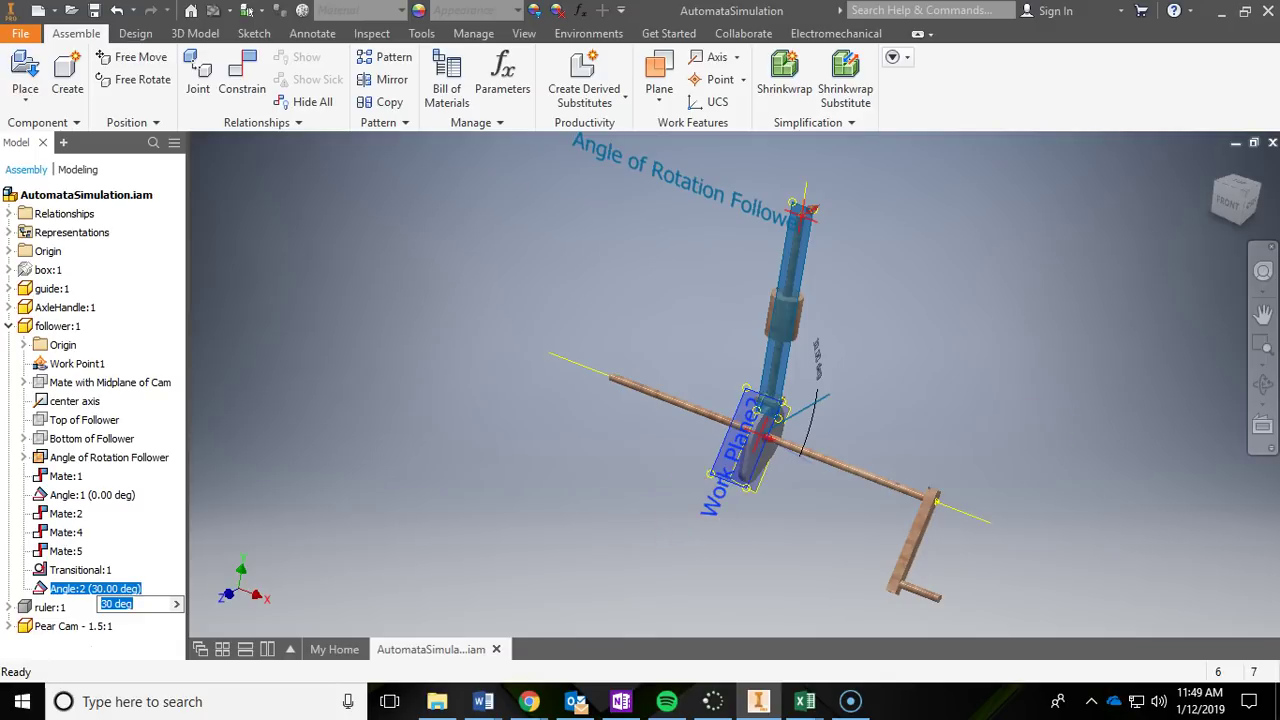
From the right side view, step the Angle:2 constraint through 60, 90 and 120 degrees to simulate the cam's rotation
{"action": "left_click", "coordinate": [1252, 207]}
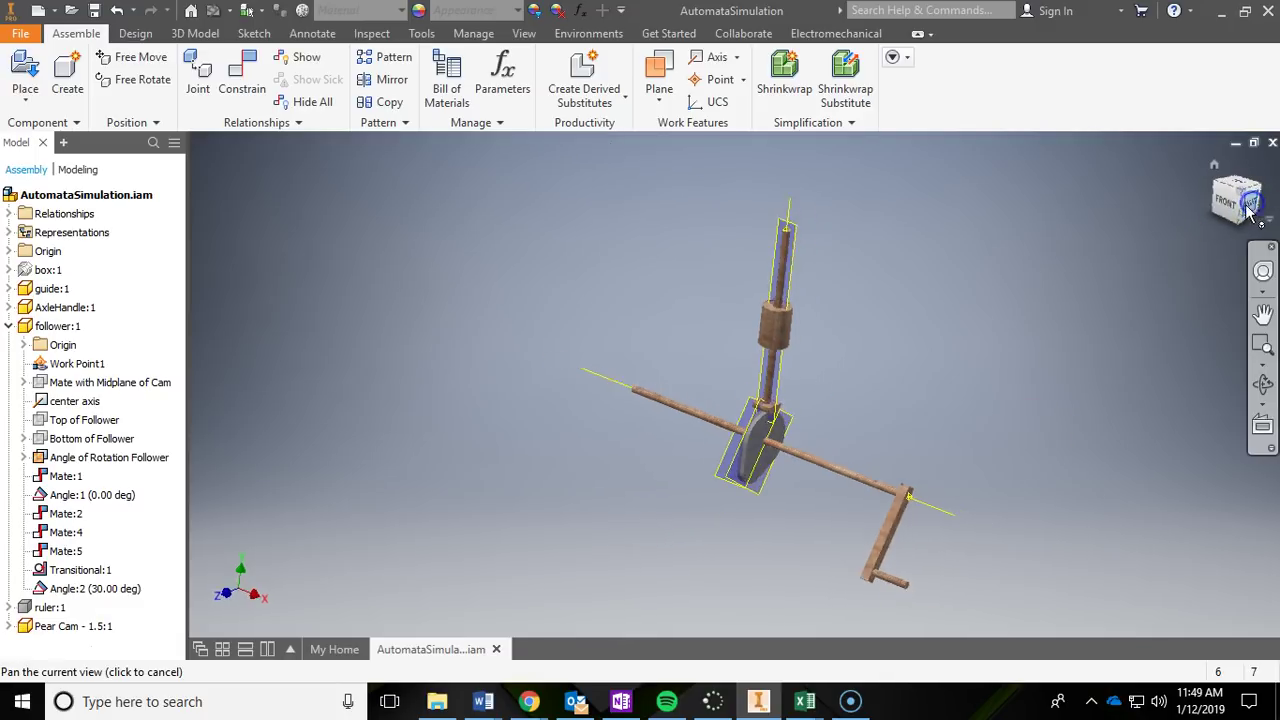
{"action": "scroll", "coordinate": [800, 443], "scroll_direction": "up", "scroll_amount": 2}
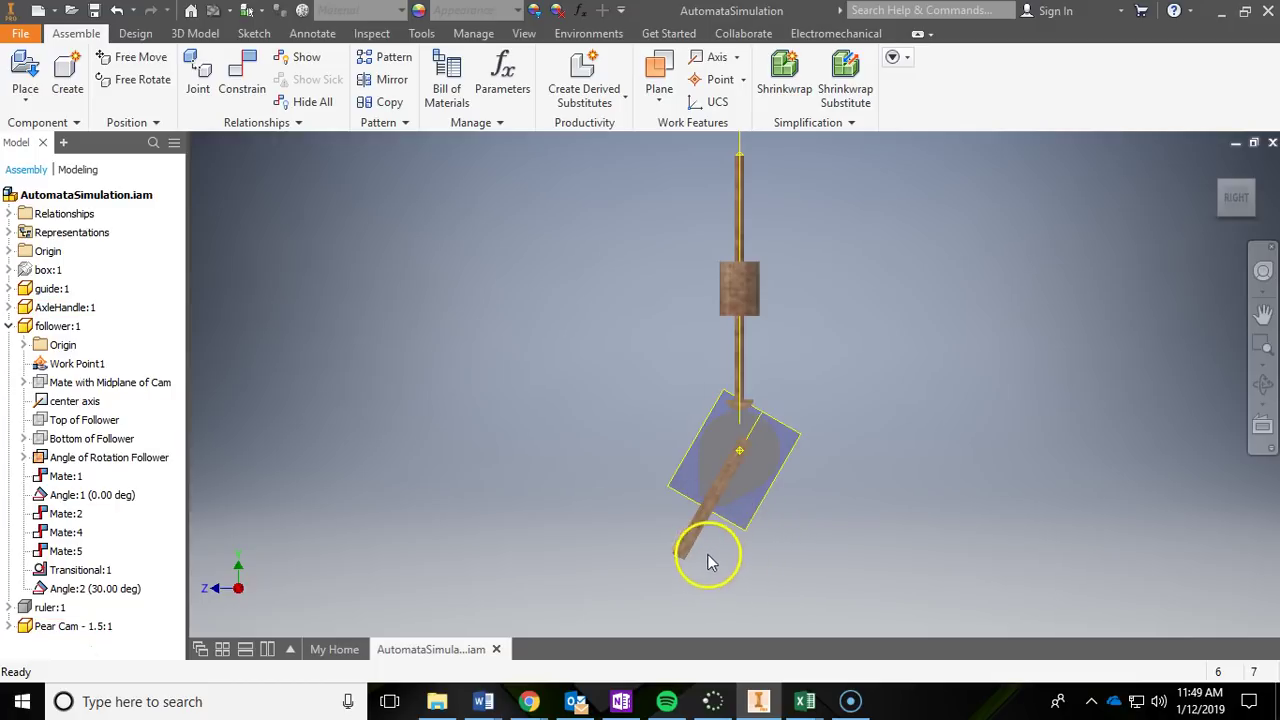
{"action": "double_click", "coordinate": [95, 589]}
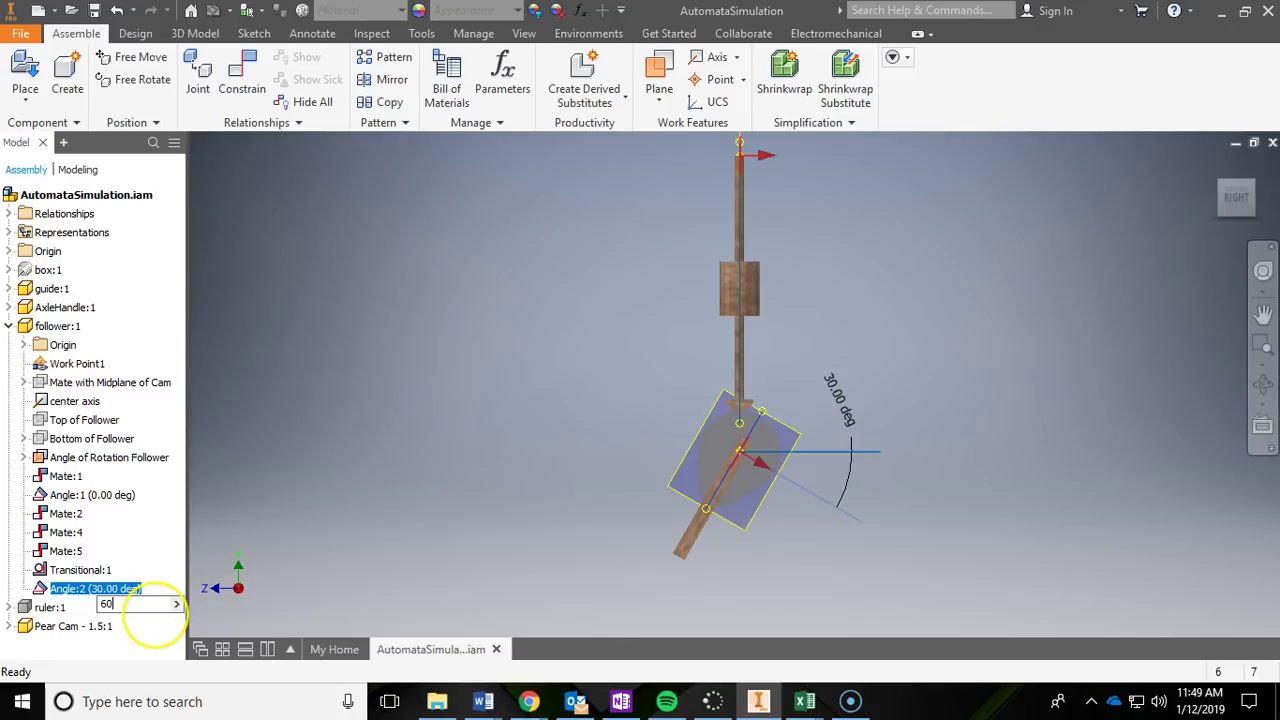
{"action": "key", "text": "Return"}
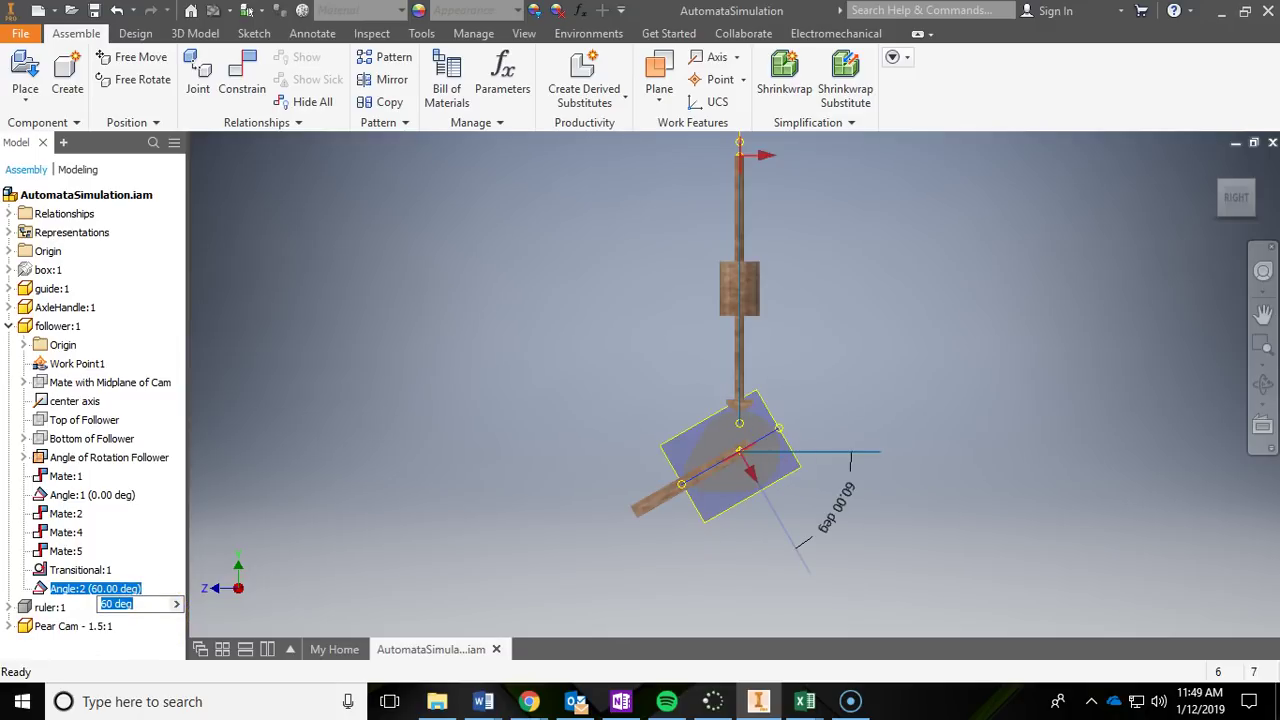
{"action": "key", "text": "Return"}
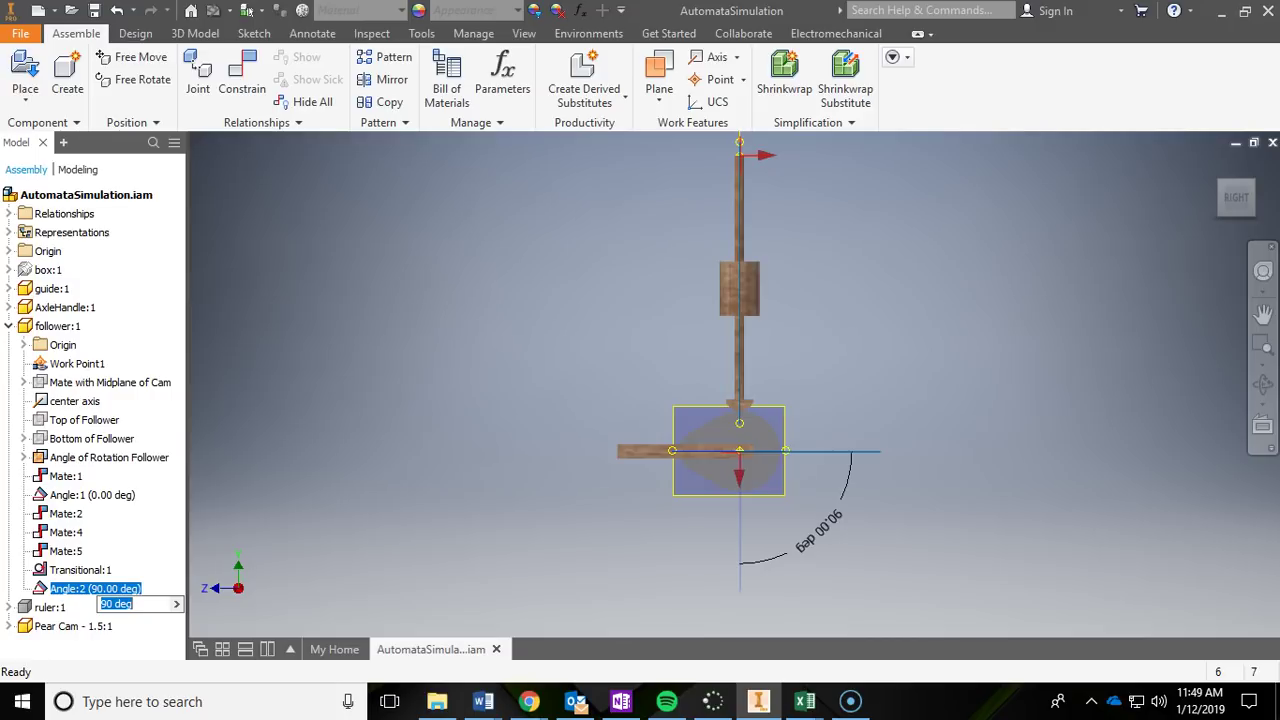
{"action": "key", "text": "Return"}
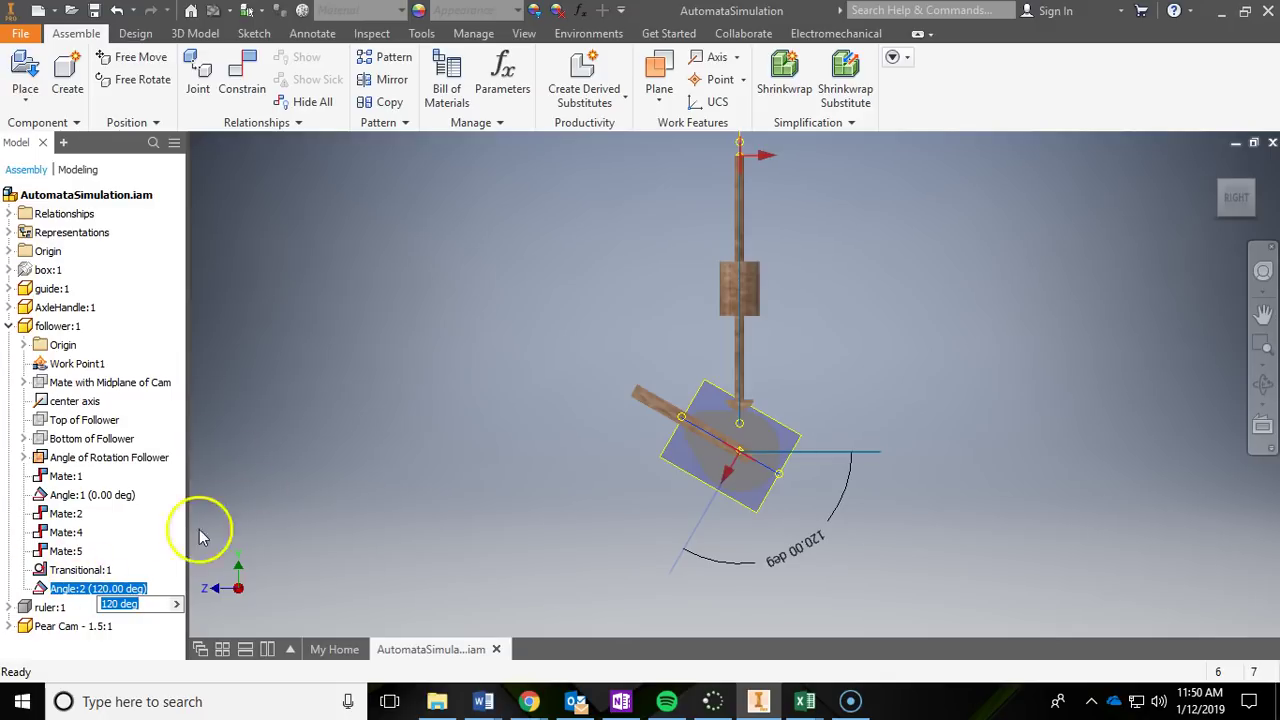
Make the ruler component visible in the assembly
{"action": "left_click", "coordinate": [40, 612]}
{"action": "right_click", "coordinate": [26, 610]}
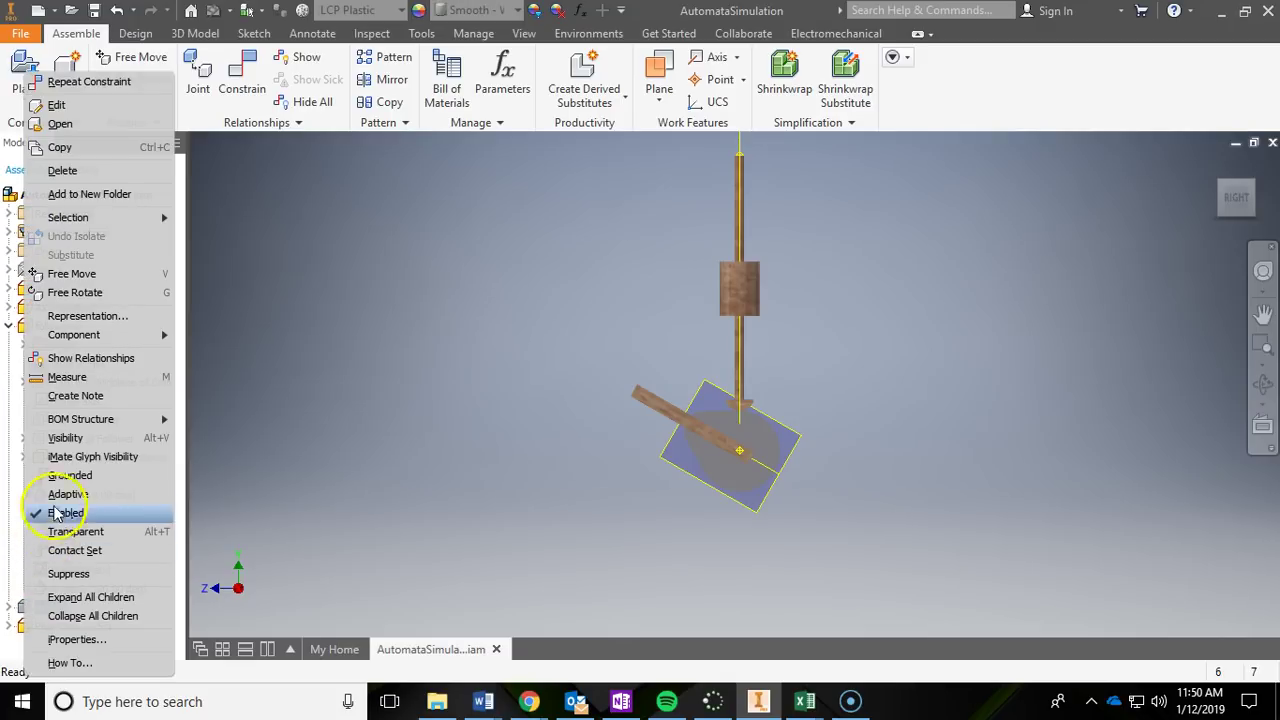
{"action": "left_click", "coordinate": [72, 438]}
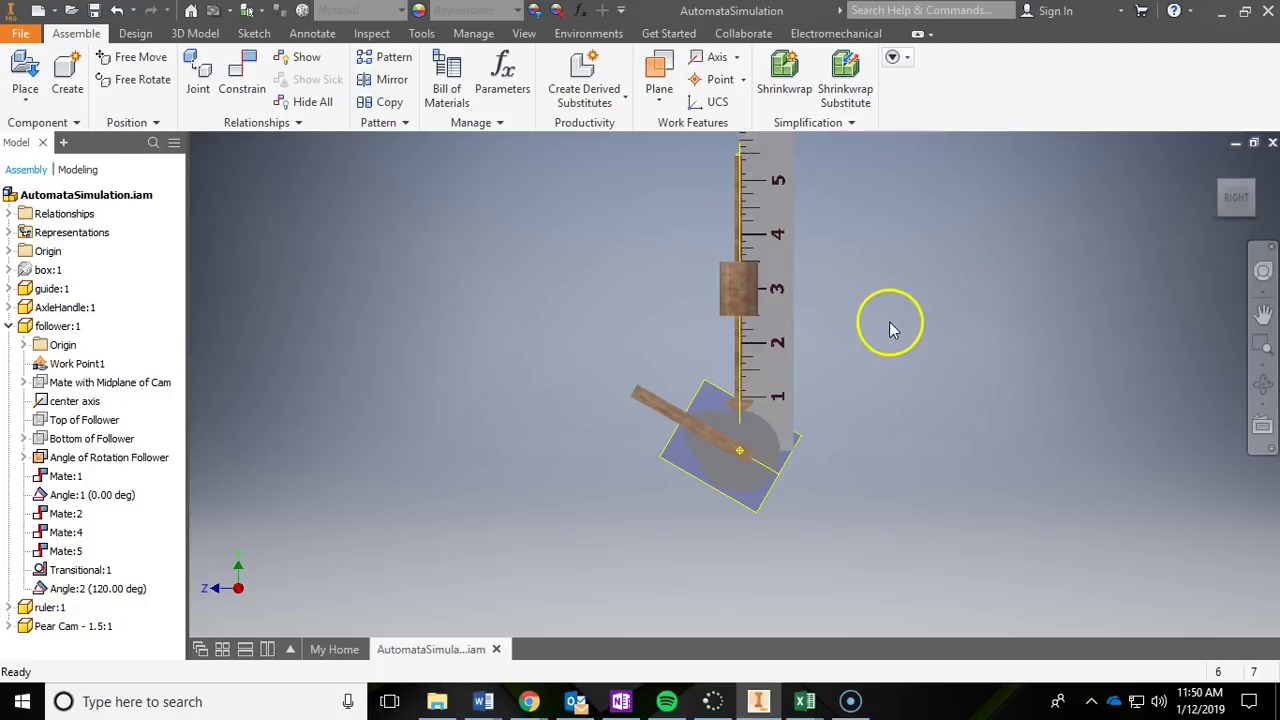
Examine the top of the follower against the ruler and save the assembly
{"action": "middle_click_drag", "start_coordinate": [920, 253], "coordinate": [891, 286]}
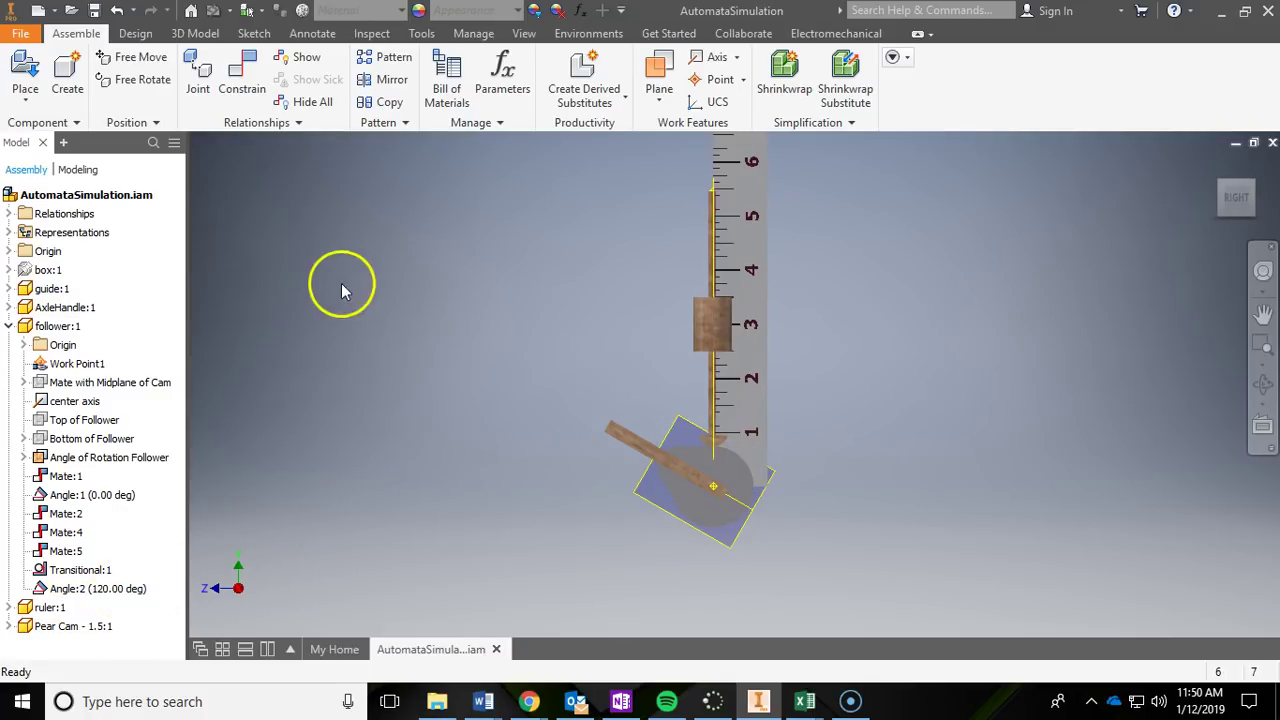
{"action": "left_click", "coordinate": [710, 197]}
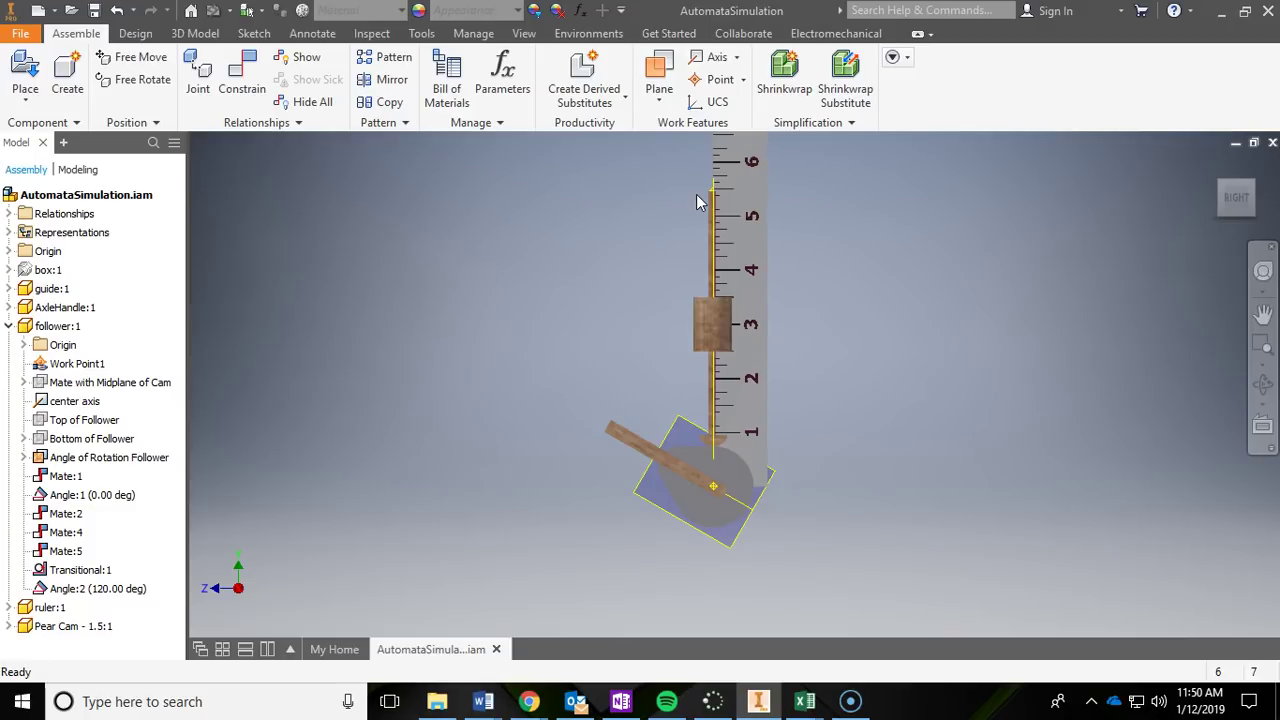
{"action": "left_click", "coordinate": [94, 12]}
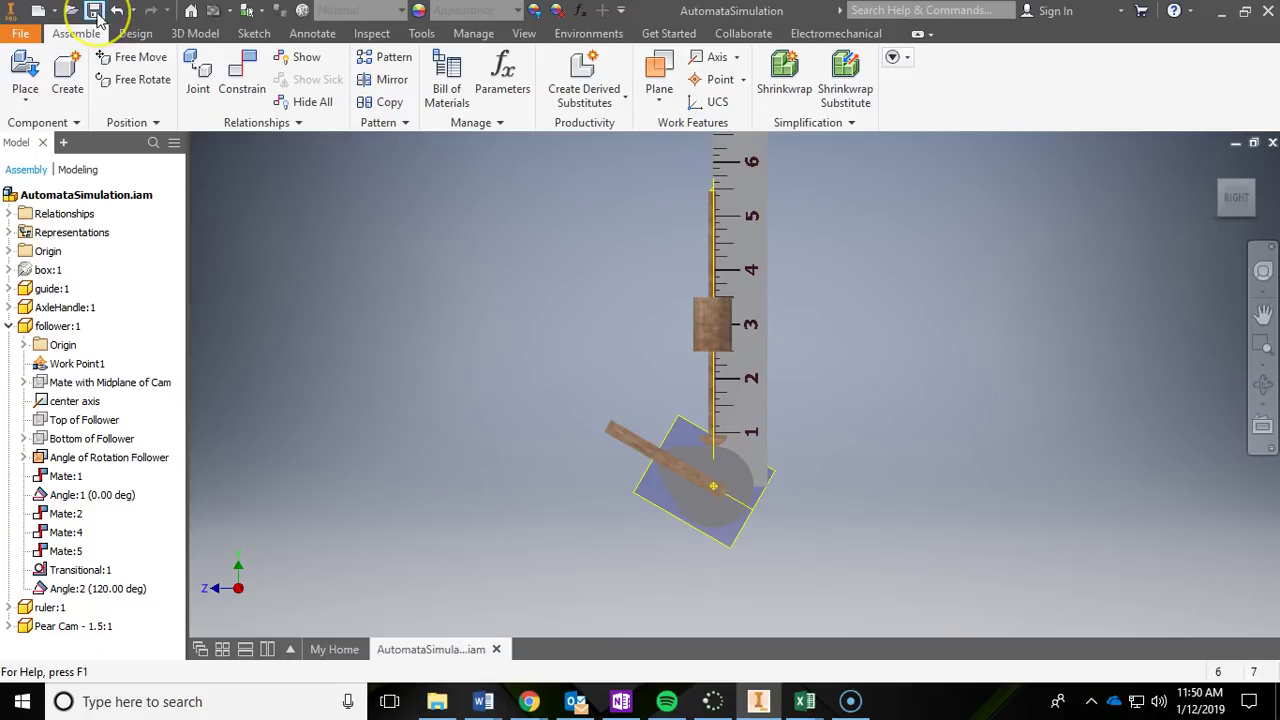